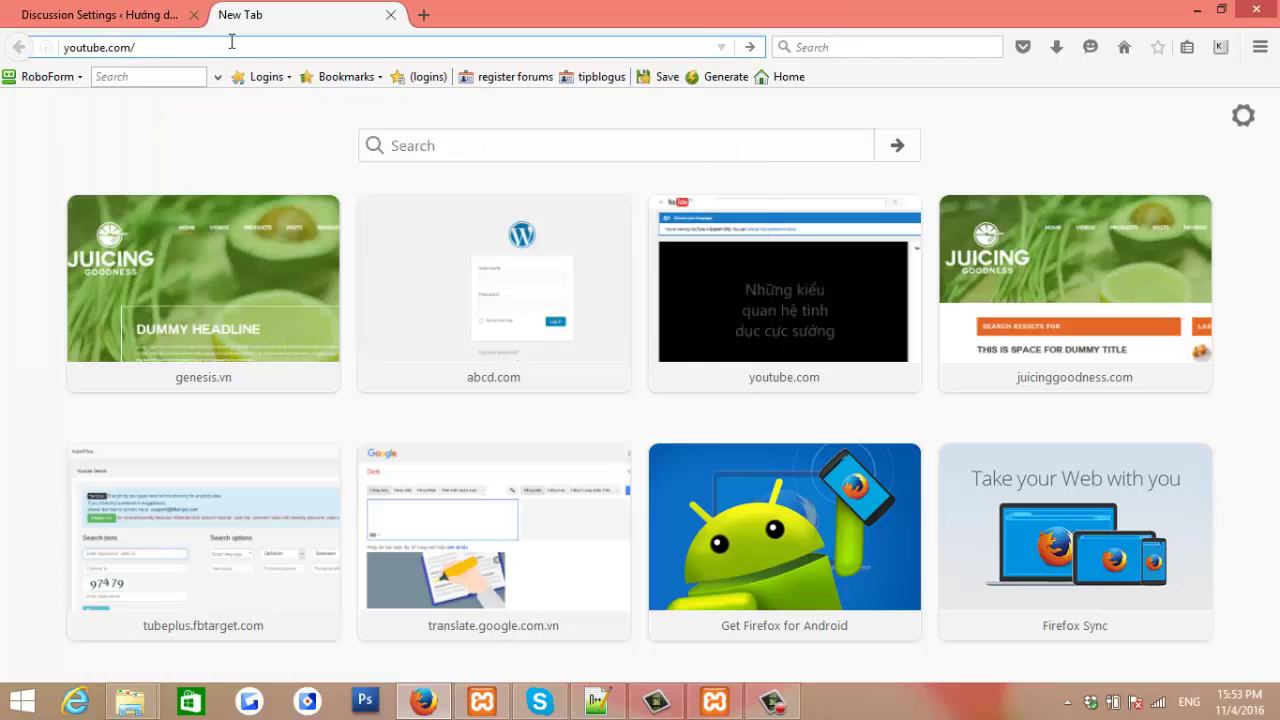
Open the kenhwp YouTube channel and pause its featured video
text(kenhwp)
key(Return)
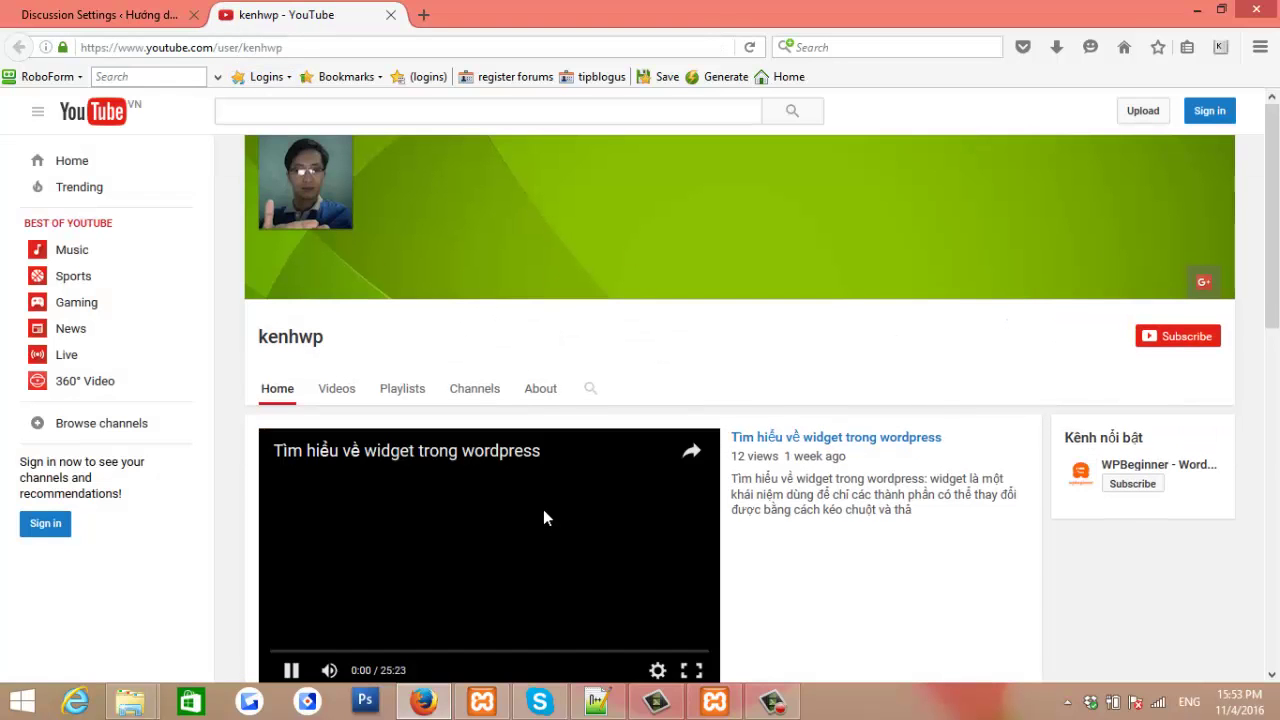
click(543, 509)
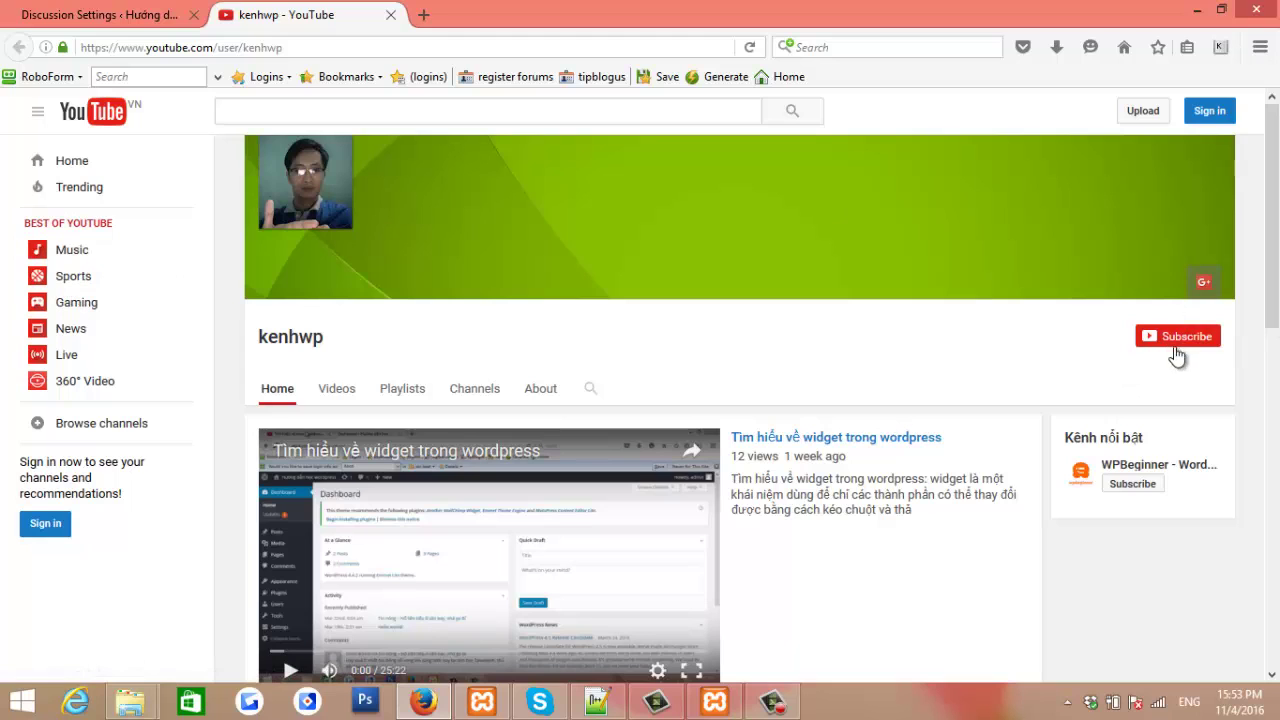
Return to the WordPress Discussion Settings page and skim its options from the comment settings through the avatar section and back
click(88, 15)
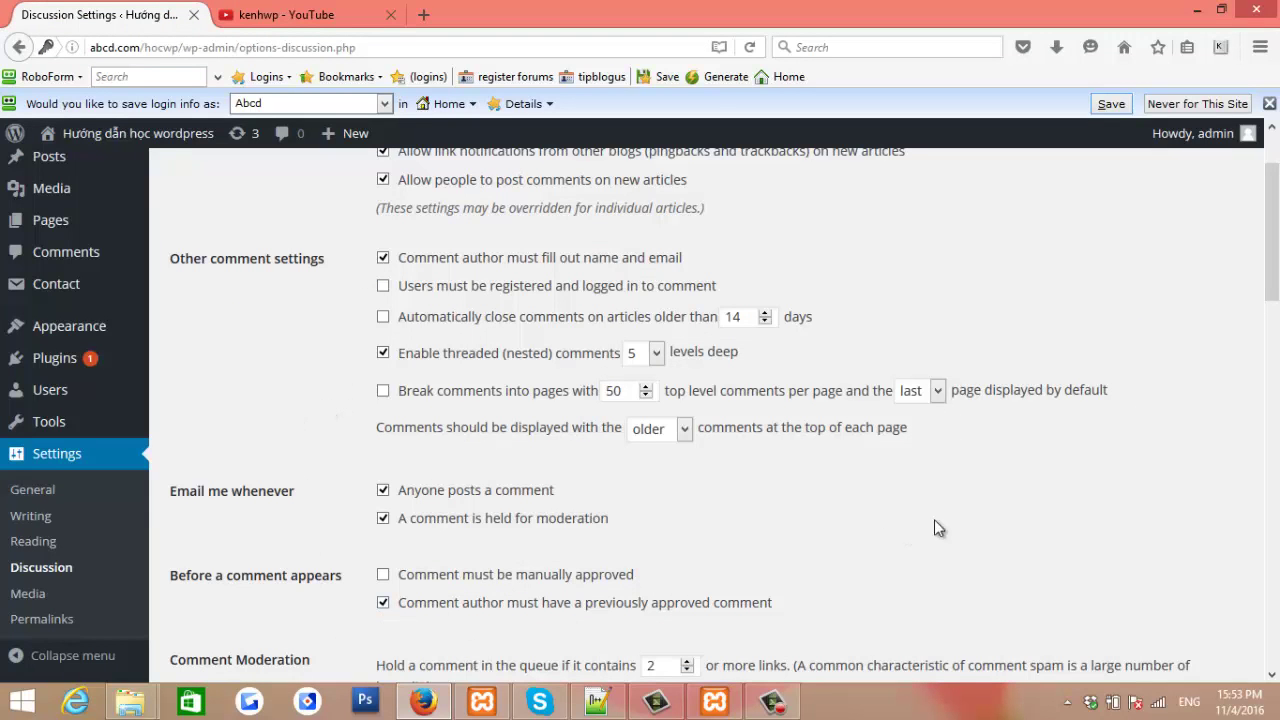
scroll(239, 433, down, 5)
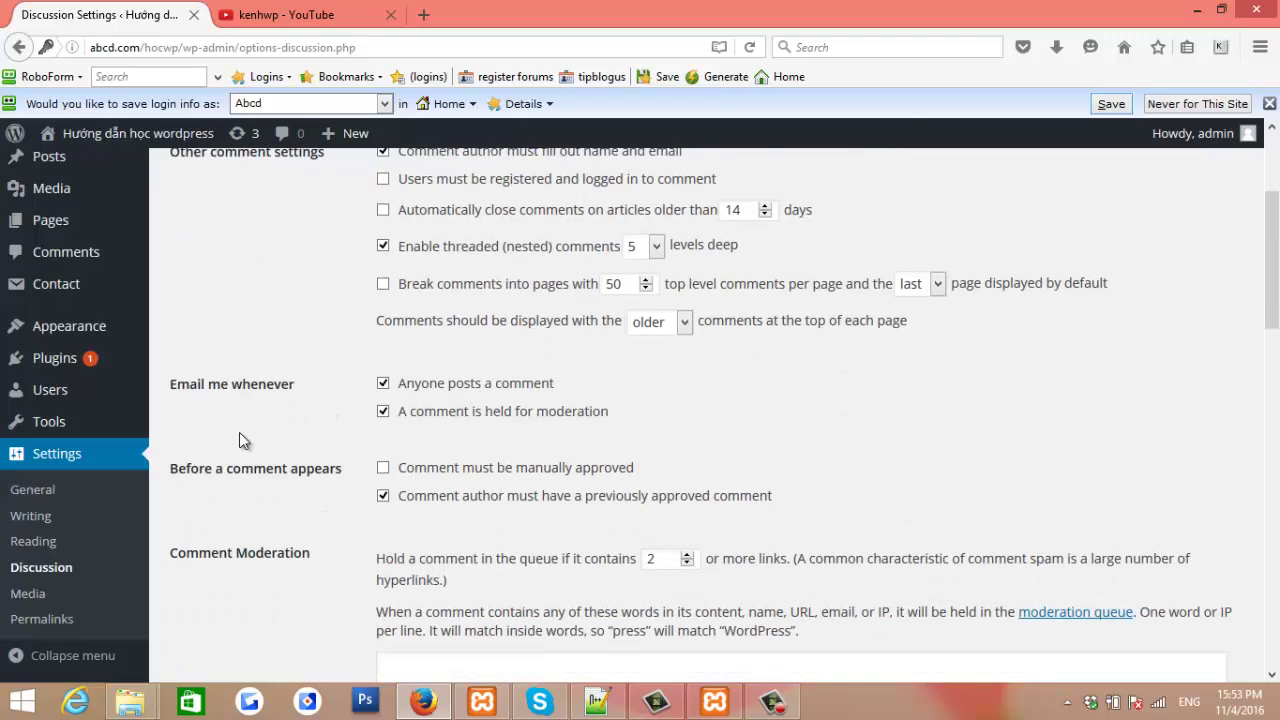
scroll(242, 430, down, 7)
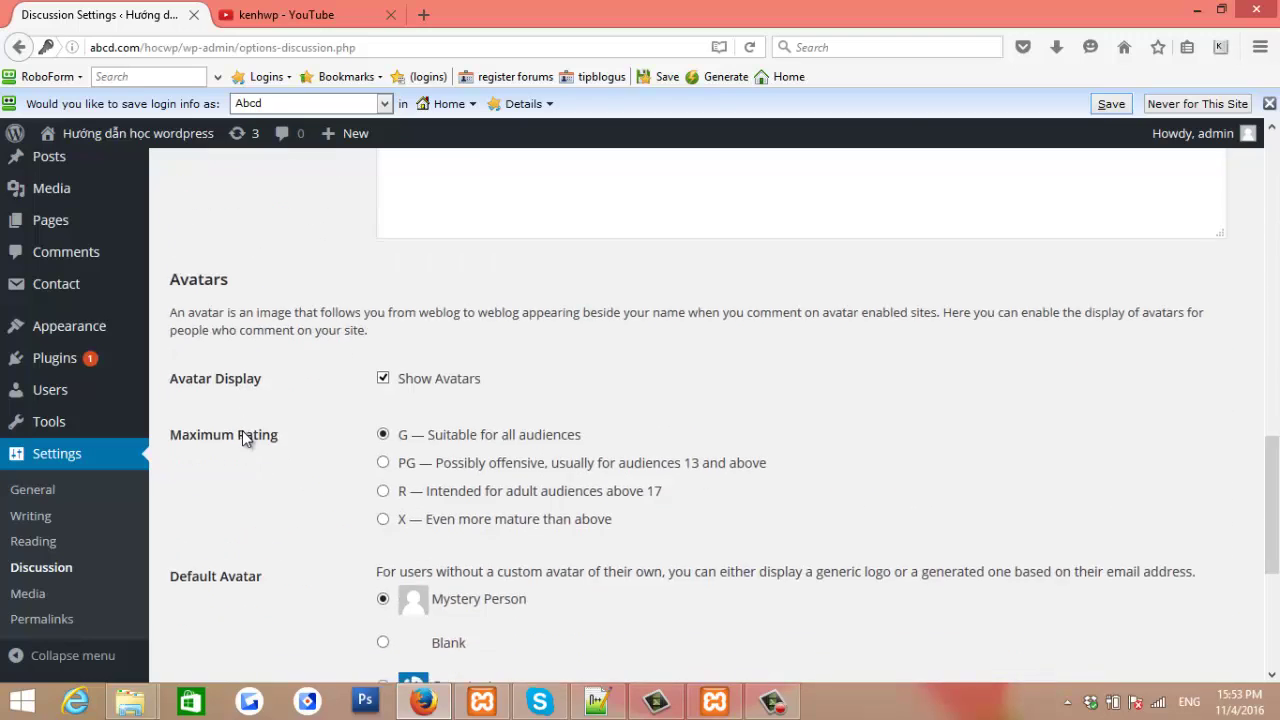
scroll(245, 429, up, 8)
scroll(248, 429, up, 2)
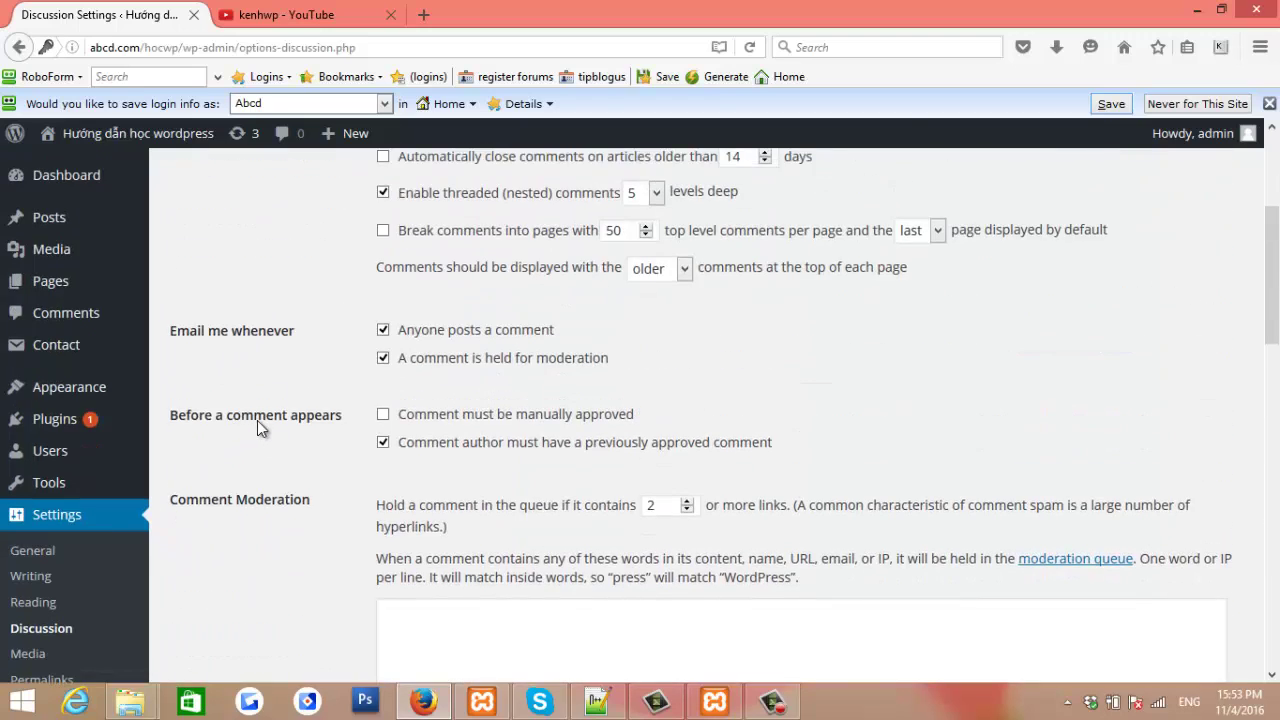
scroll(257, 420, up, 3)
scroll(258, 427, down, 1)
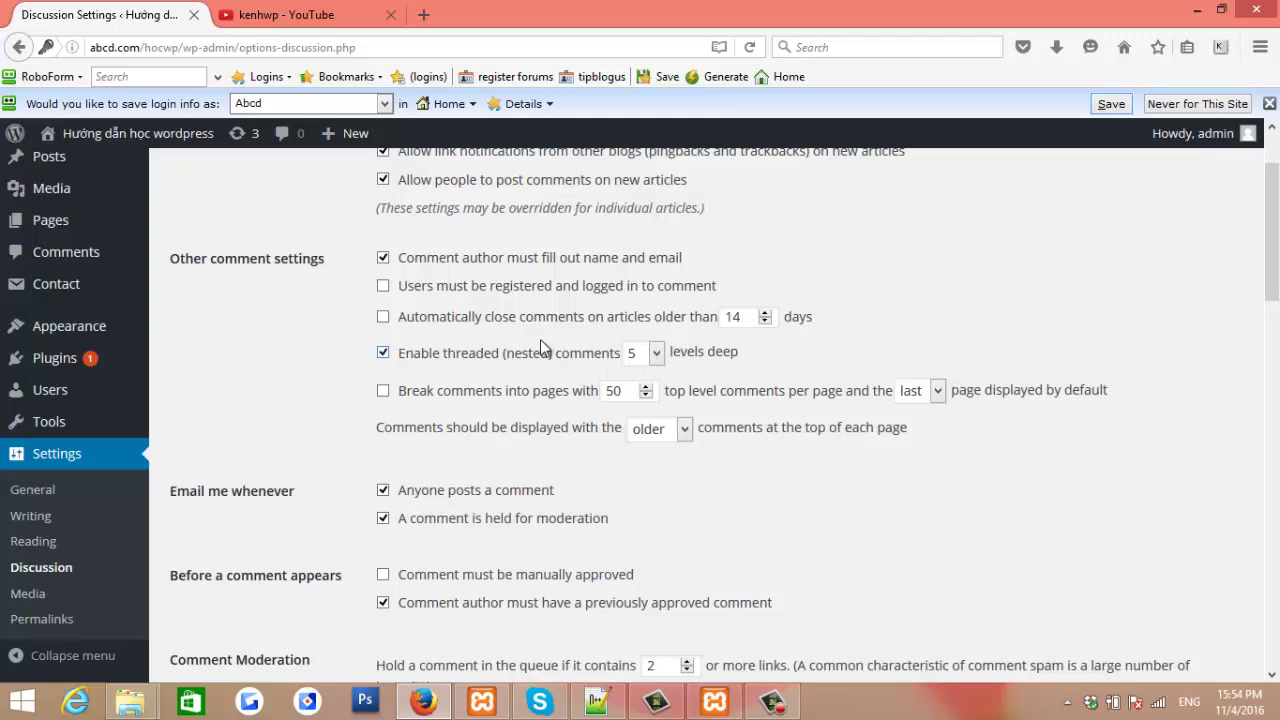
Review the nesting depth choices for threaded comments and the comment display order choices, keeping 5 levels and older first
click(655, 352)
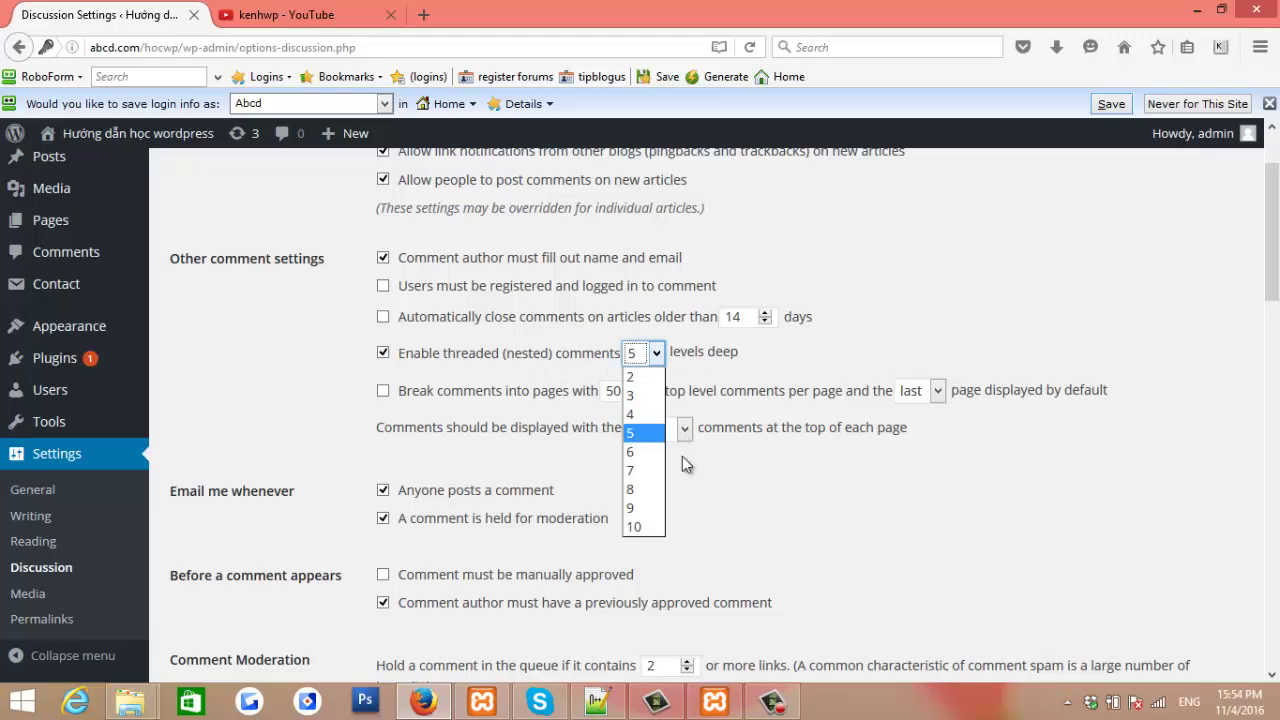
click(635, 433)
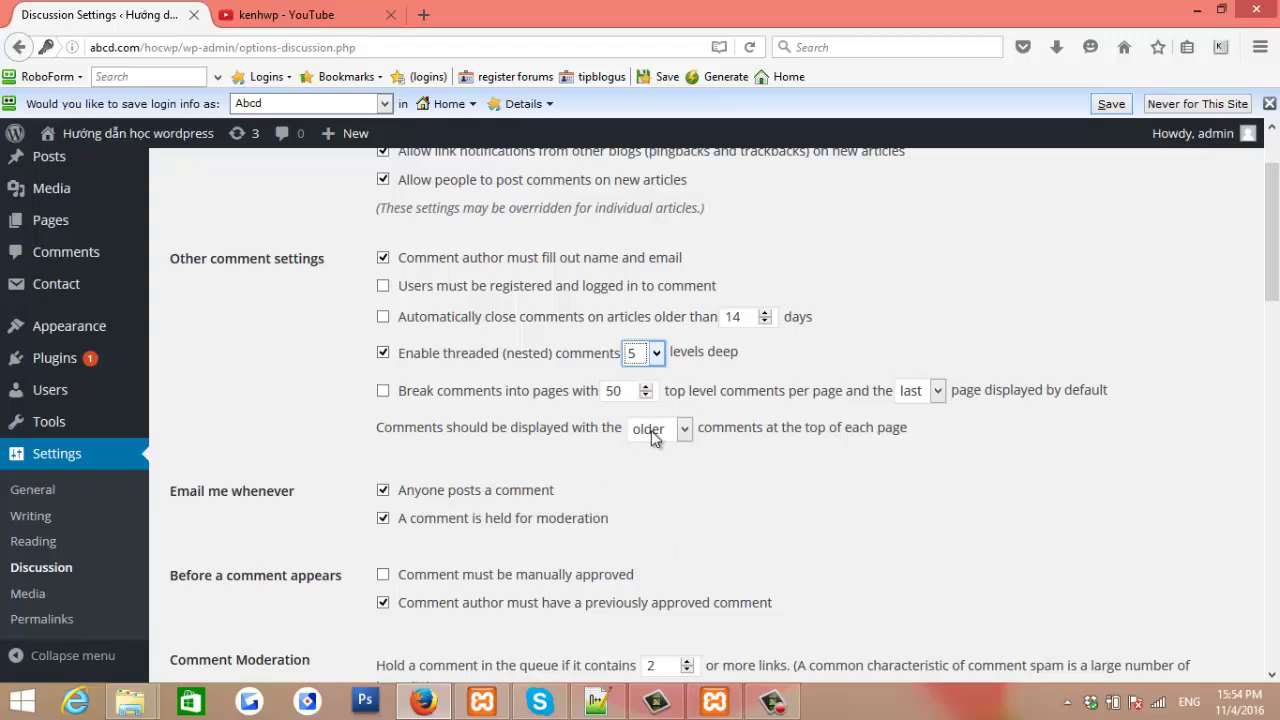
click(657, 354)
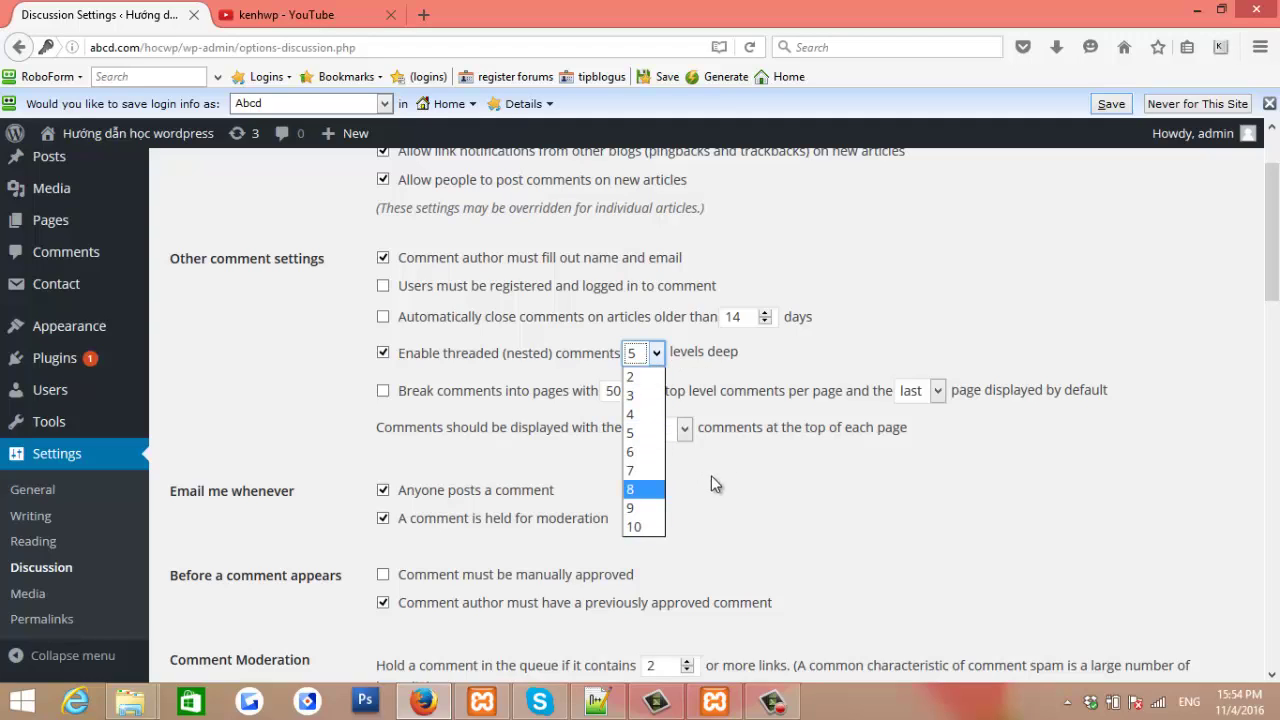
click(803, 376)
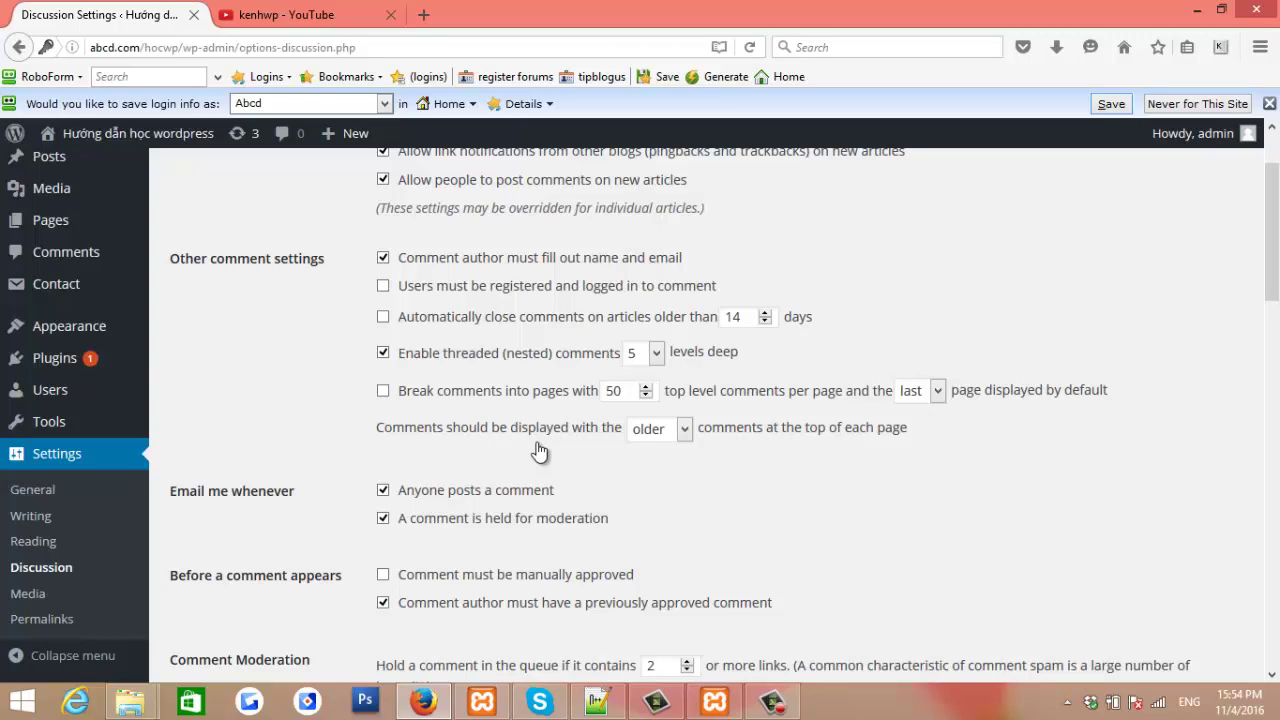
click(685, 429)
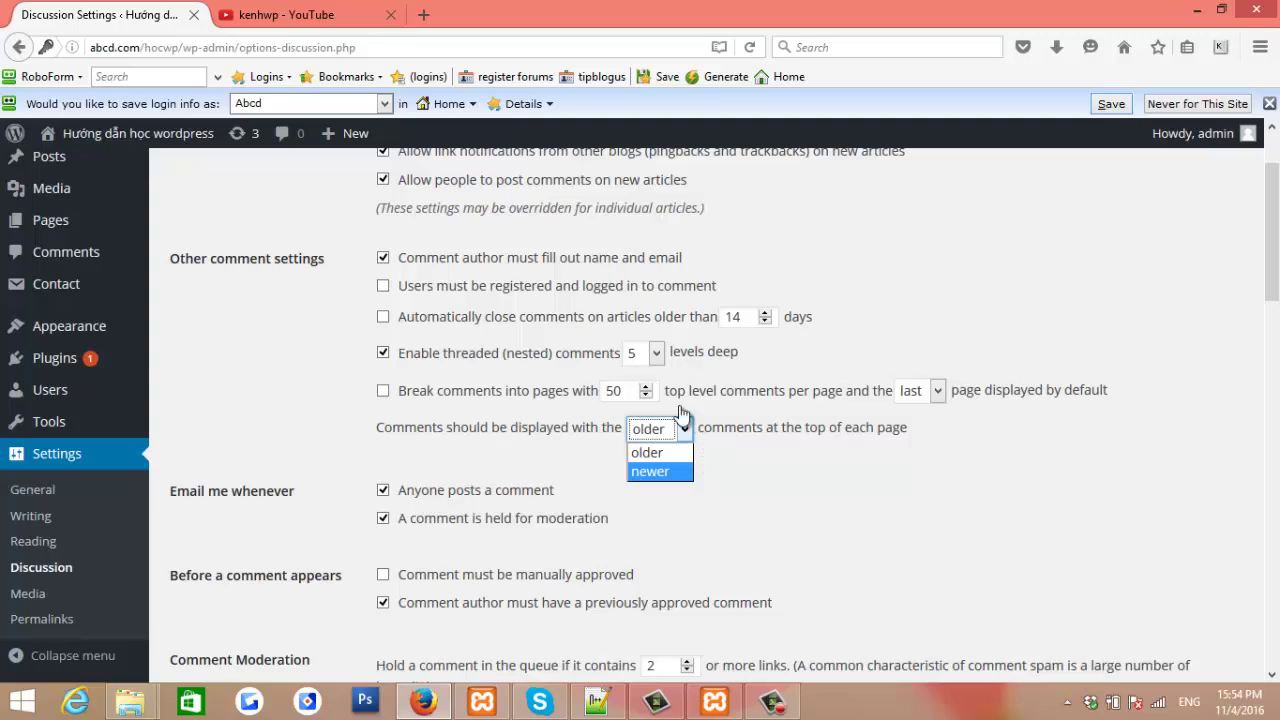
click(704, 465)
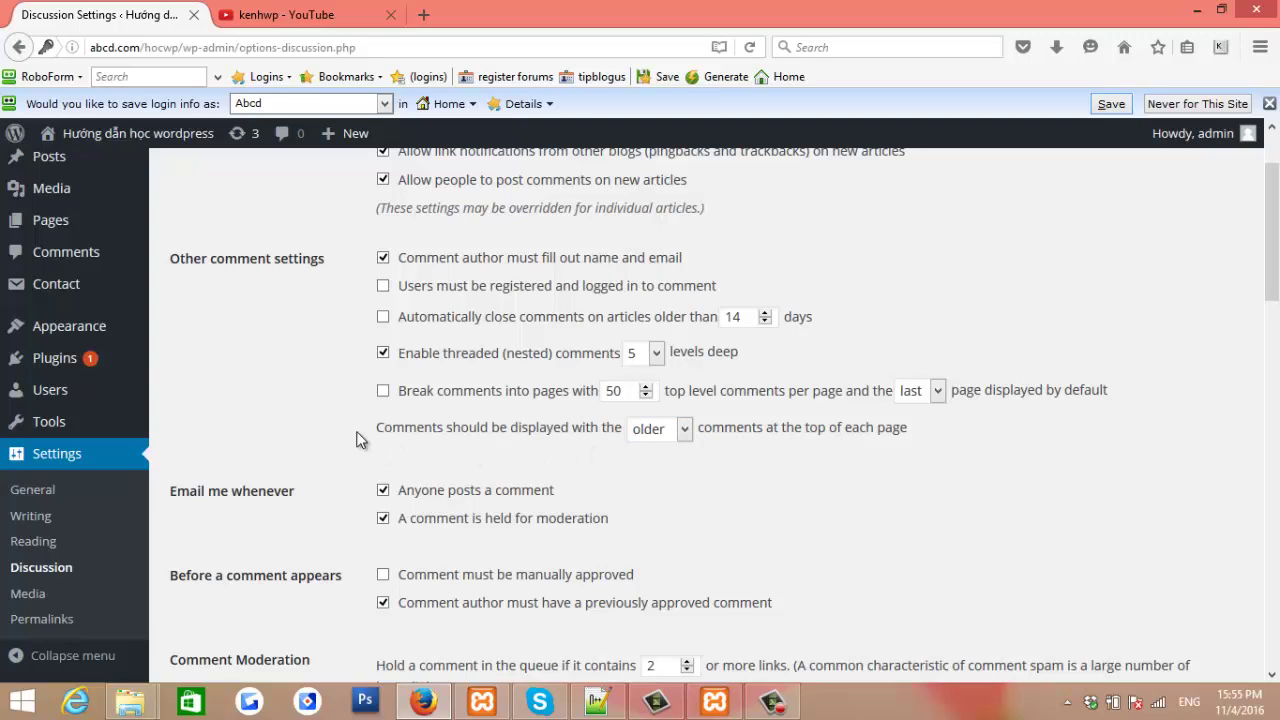
Examine the email notification and comment approval options, highlighting the word "moderation" in the held-comment option
scroll(224, 444, down, 2)
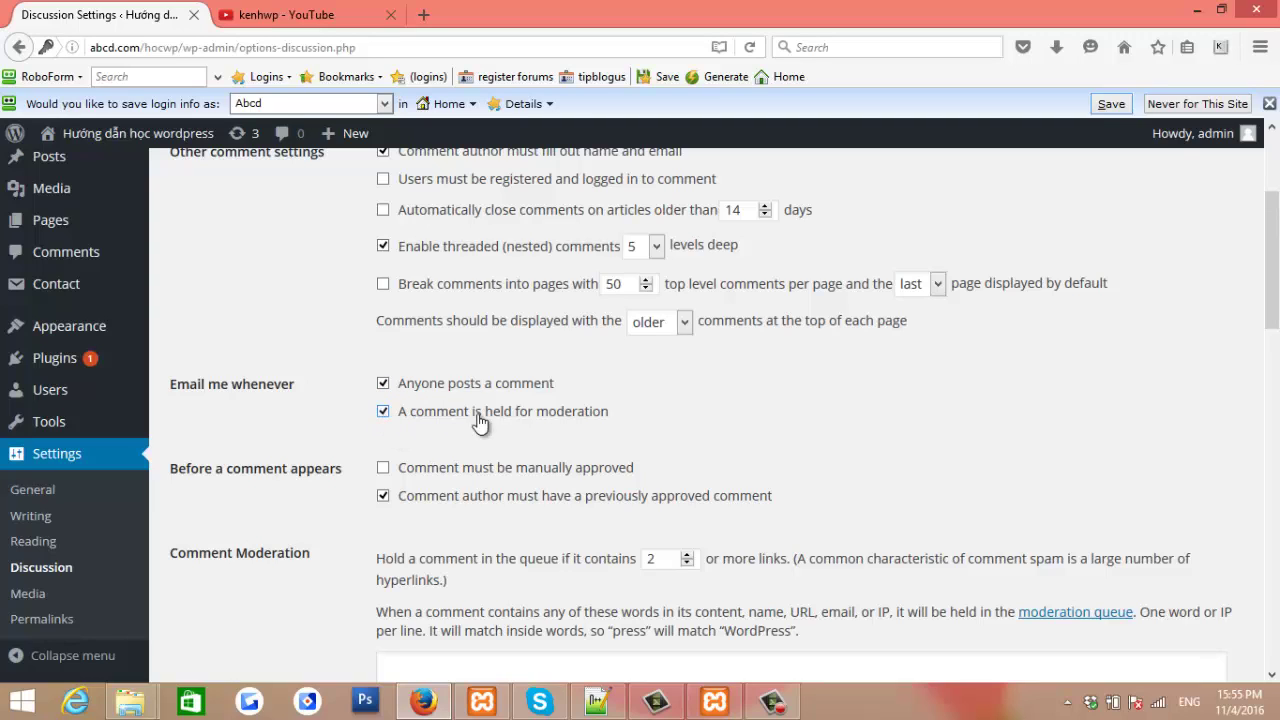
drag(624, 415, 536, 428)
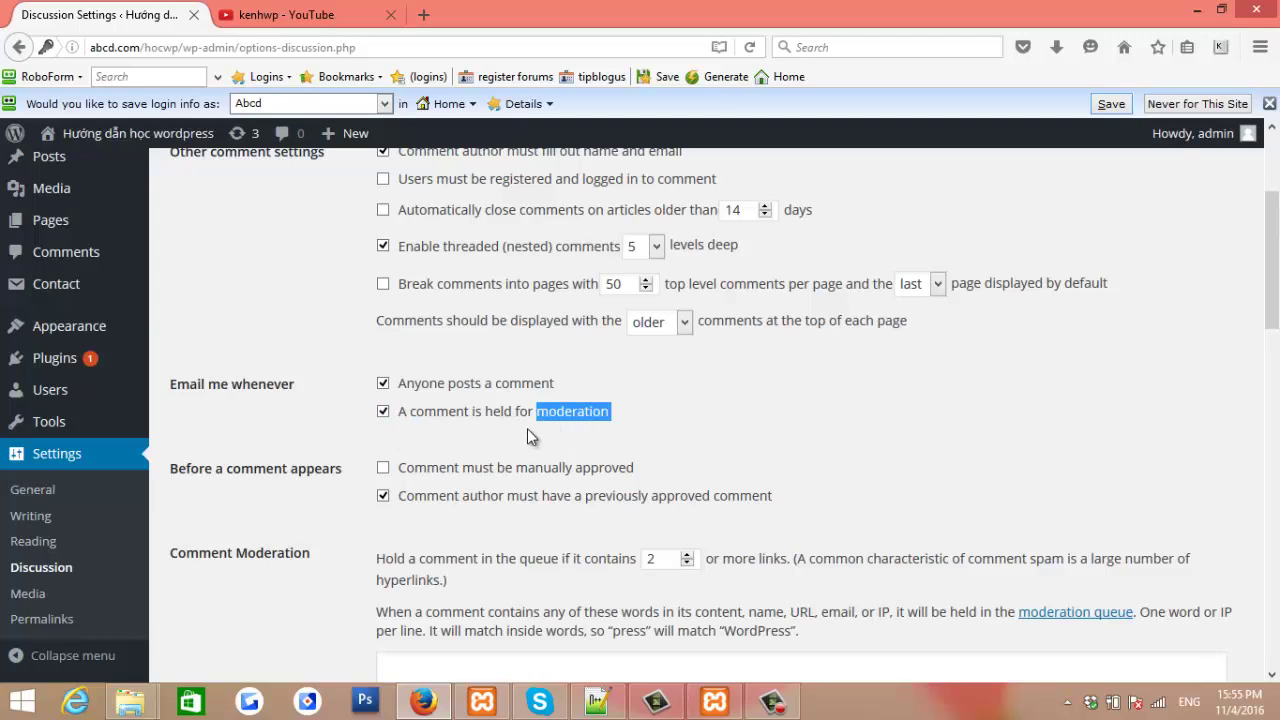
scroll(483, 424, down, 2)
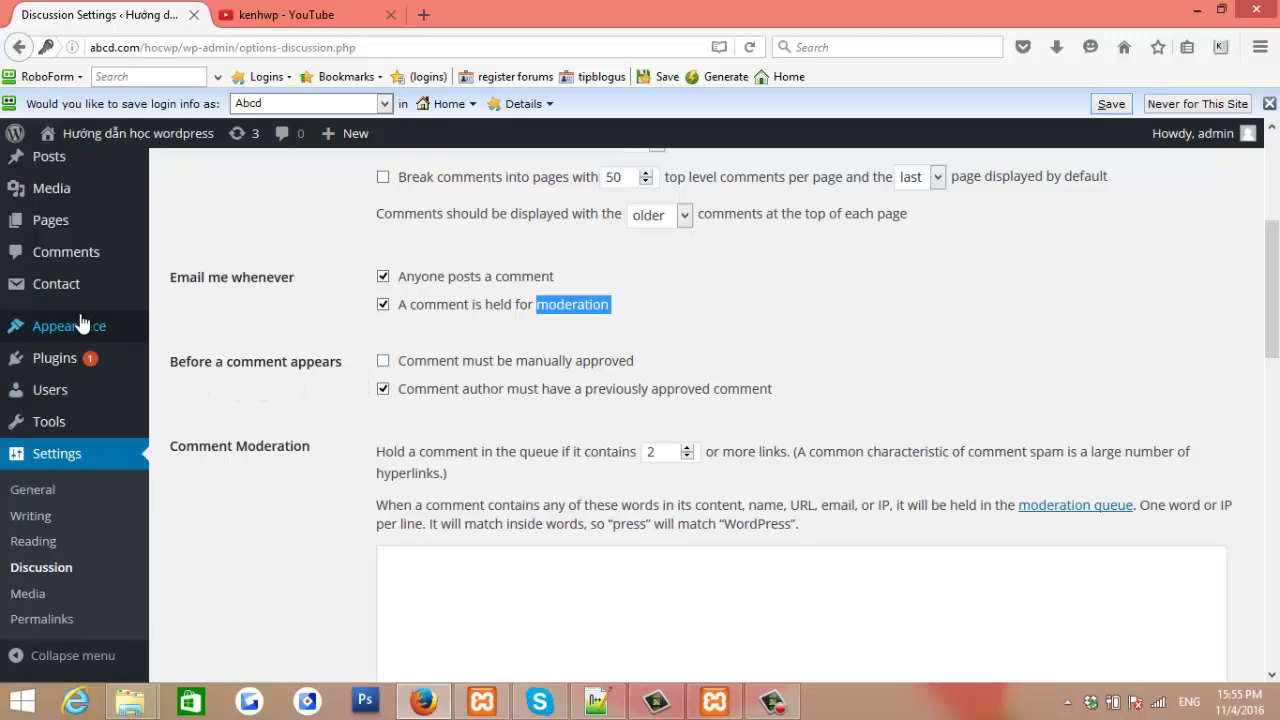
Open the WordPress Comments page in a new tab and review the listed comments and their moderation actions
right_click(110, 254)
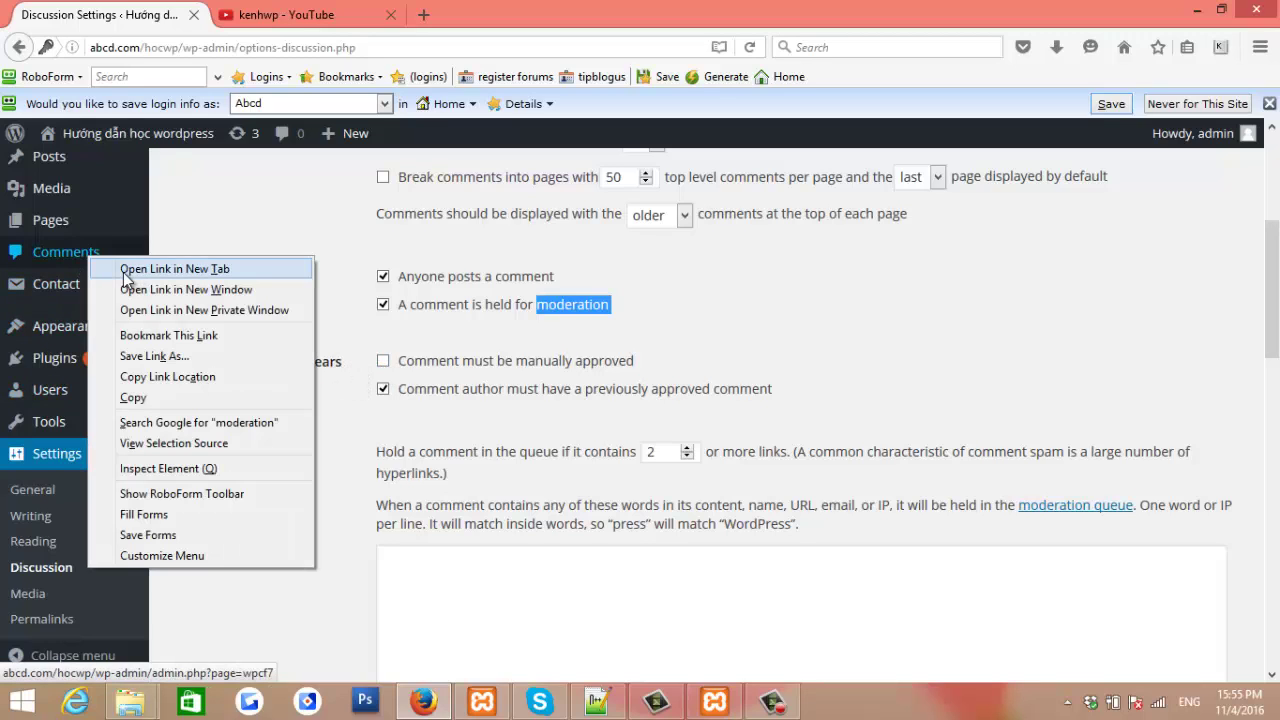
click(165, 268)
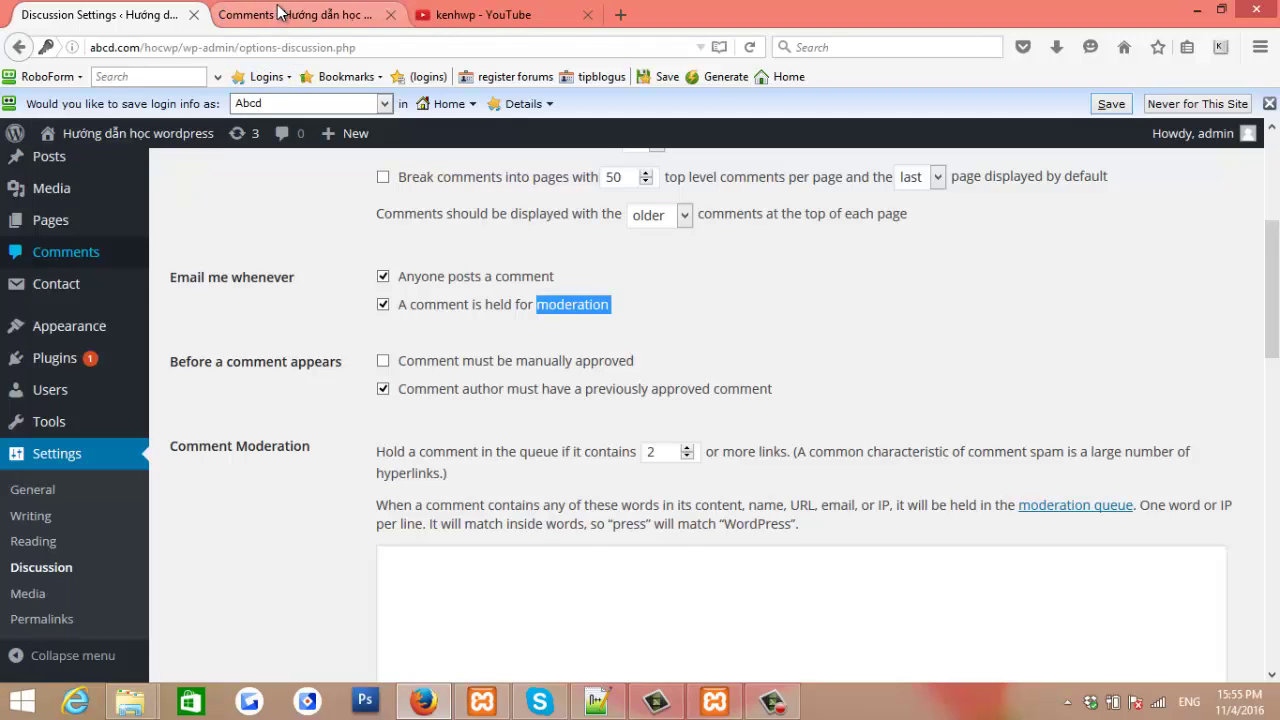
click(279, 15)
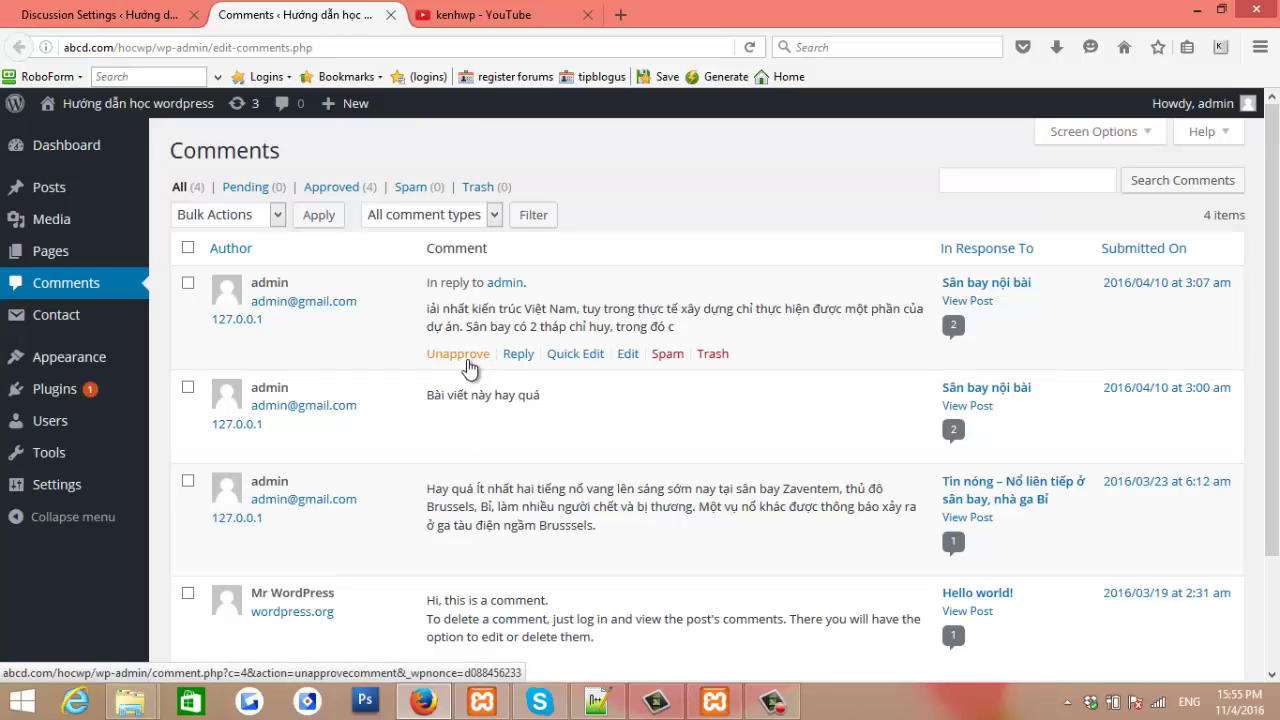
scroll(306, 491, down, 2)
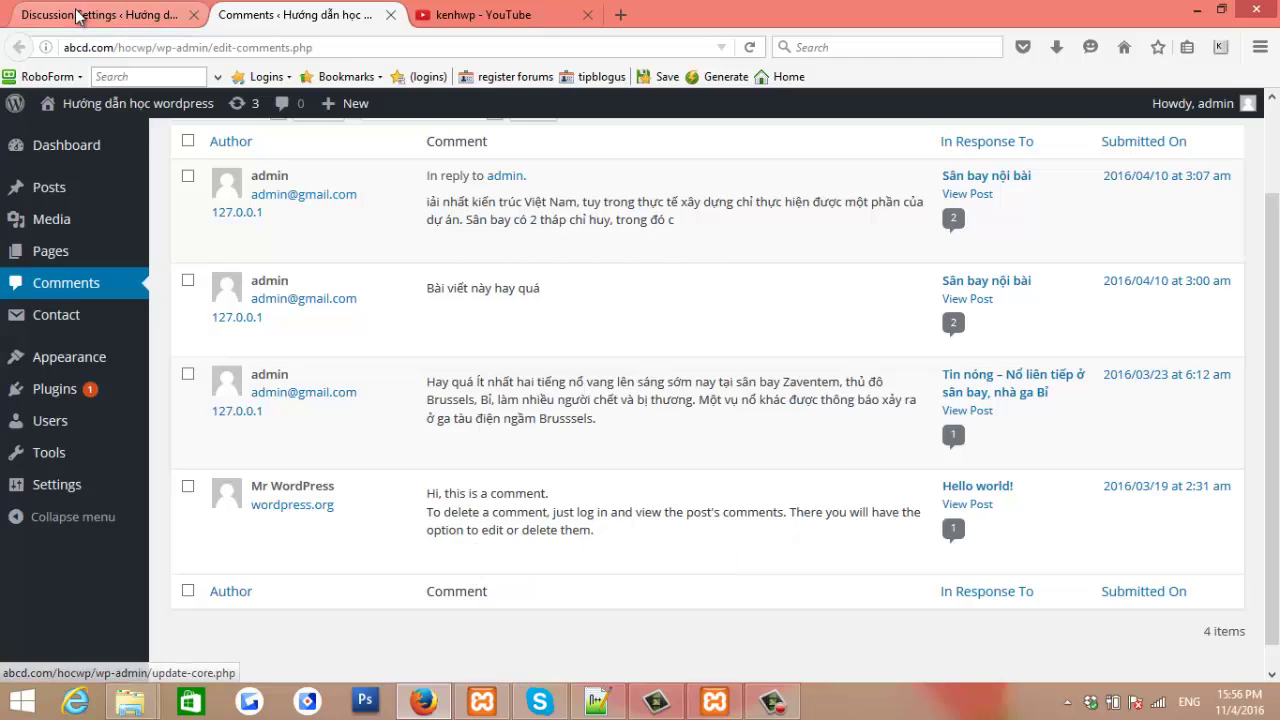
Return to Discussion Settings and examine the Comment Moderation and Comment Blacklist sections with their word list boxes
click(40, 14)
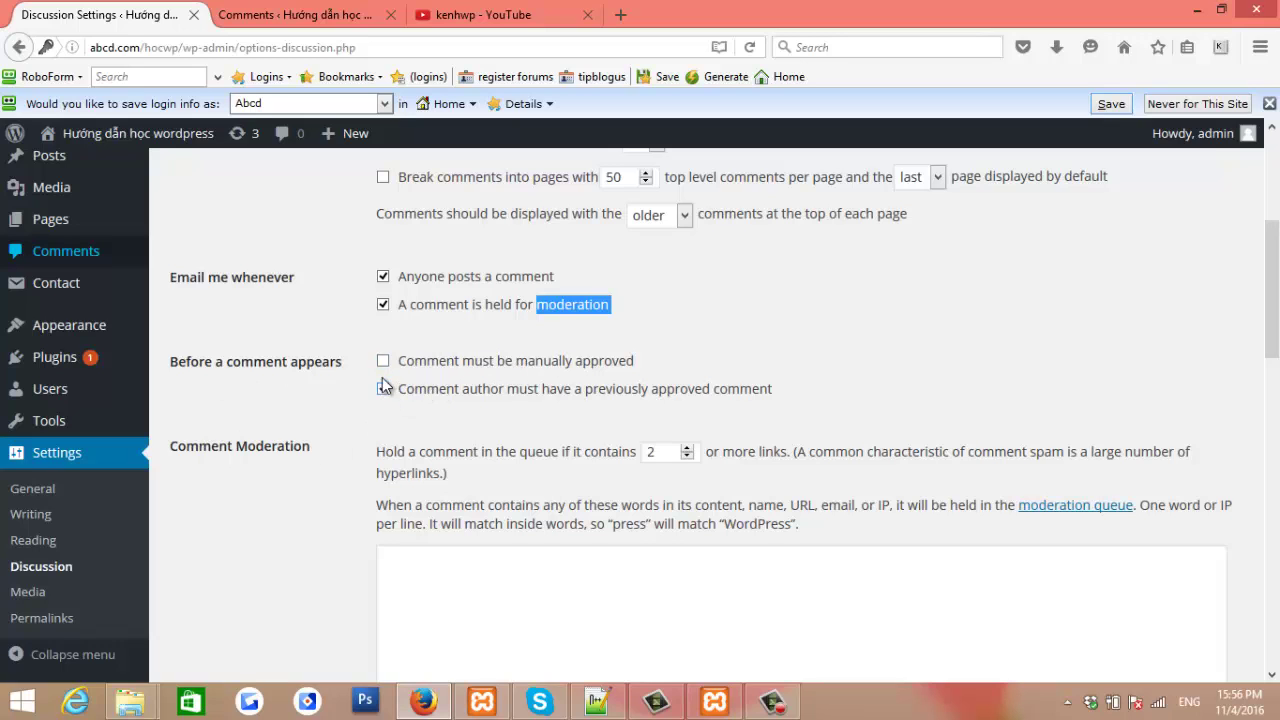
scroll(426, 450, down, 1)
scroll(426, 450, down, 1)
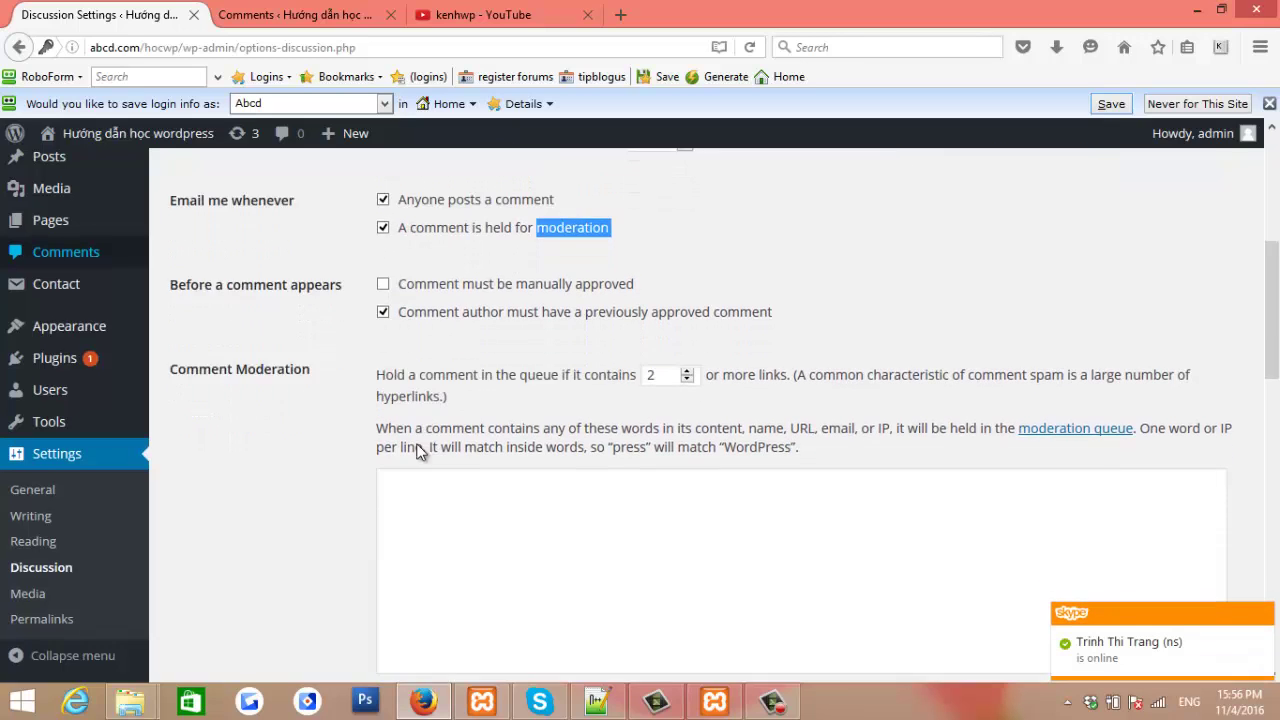
drag(176, 339, 338, 348)
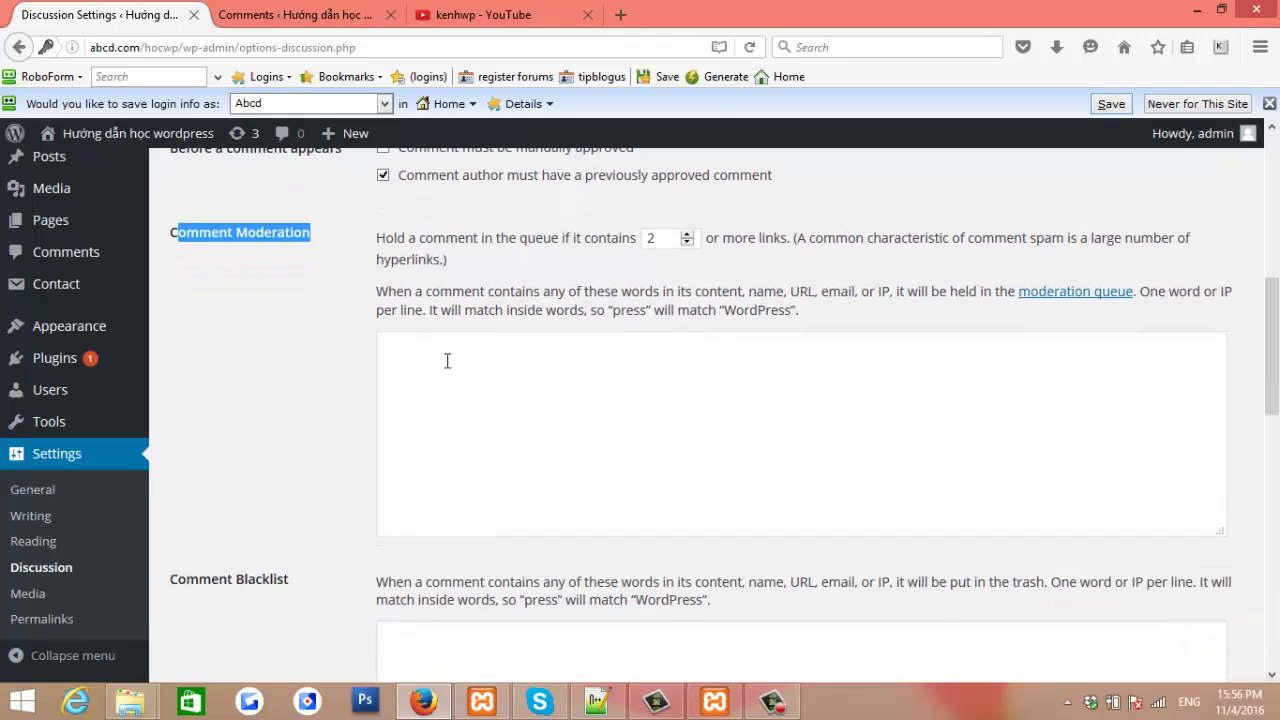
click(505, 405)
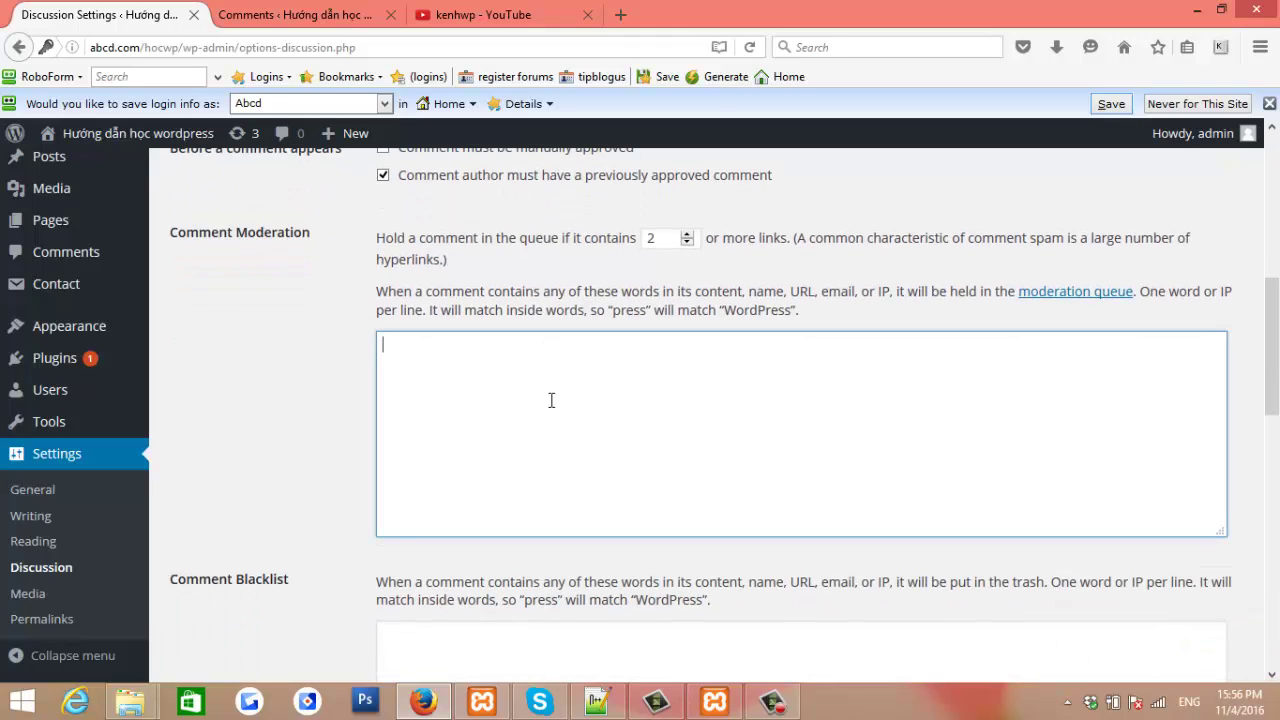
scroll(551, 400, down, 5)
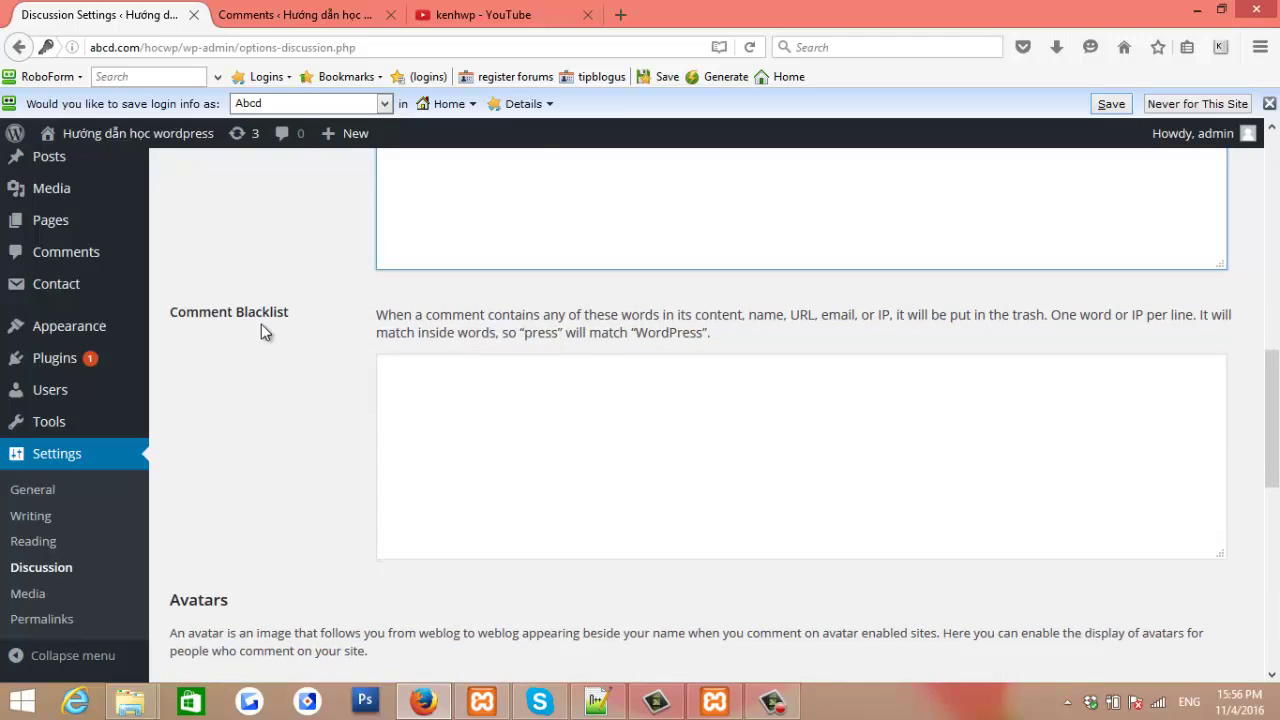
click(436, 397)
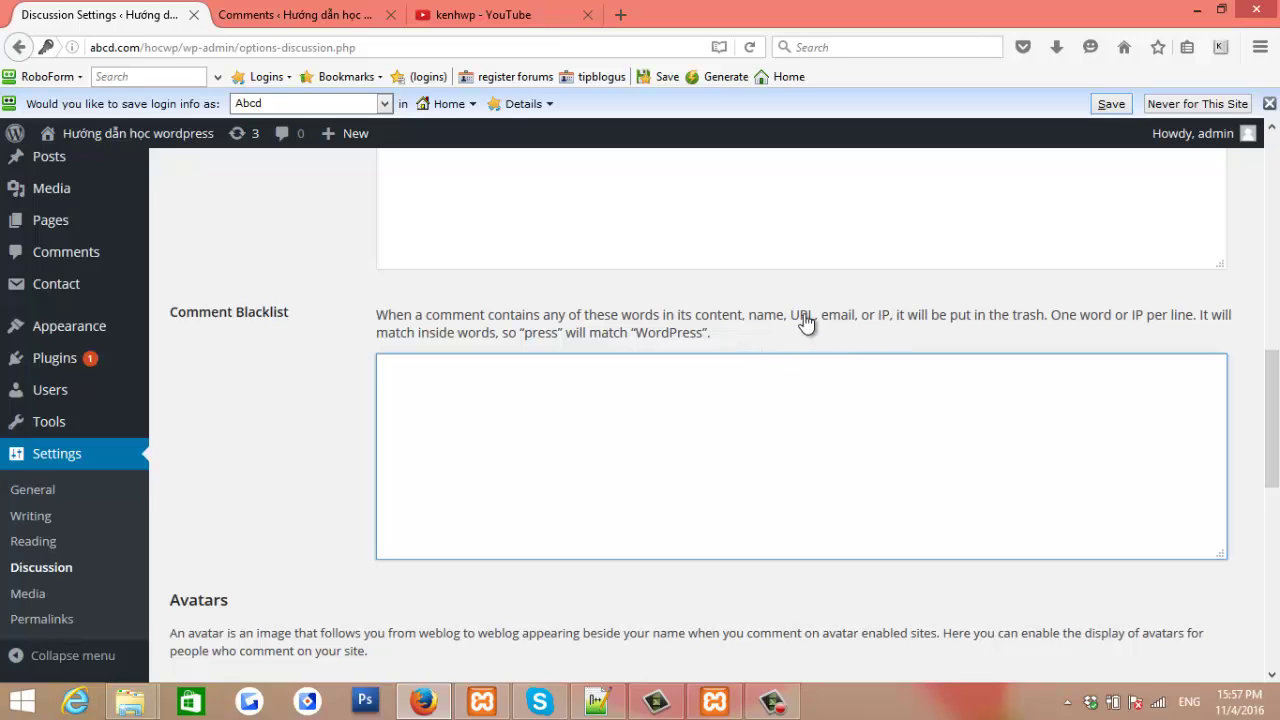
Examine the Avatars section, including avatar display, the maximum rating levels and the default avatar choices
scroll(546, 386, down, 2)
scroll(546, 386, down, 7)
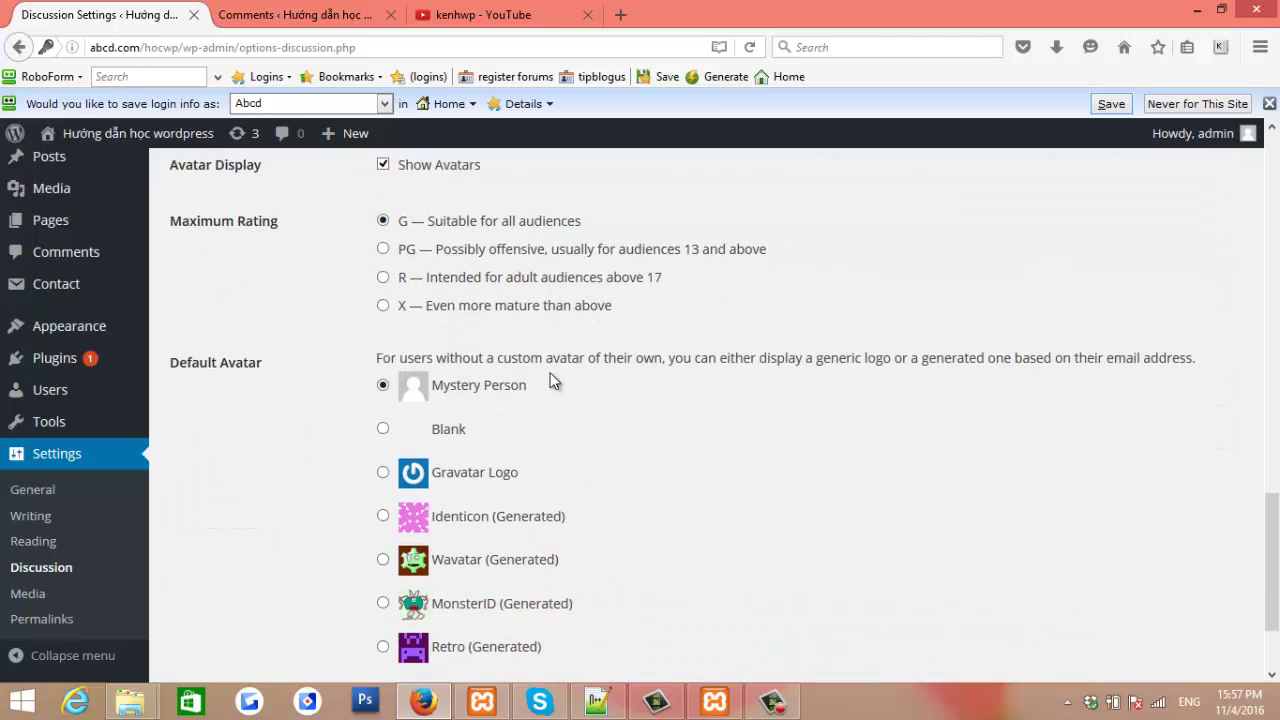
scroll(541, 383, up, 3)
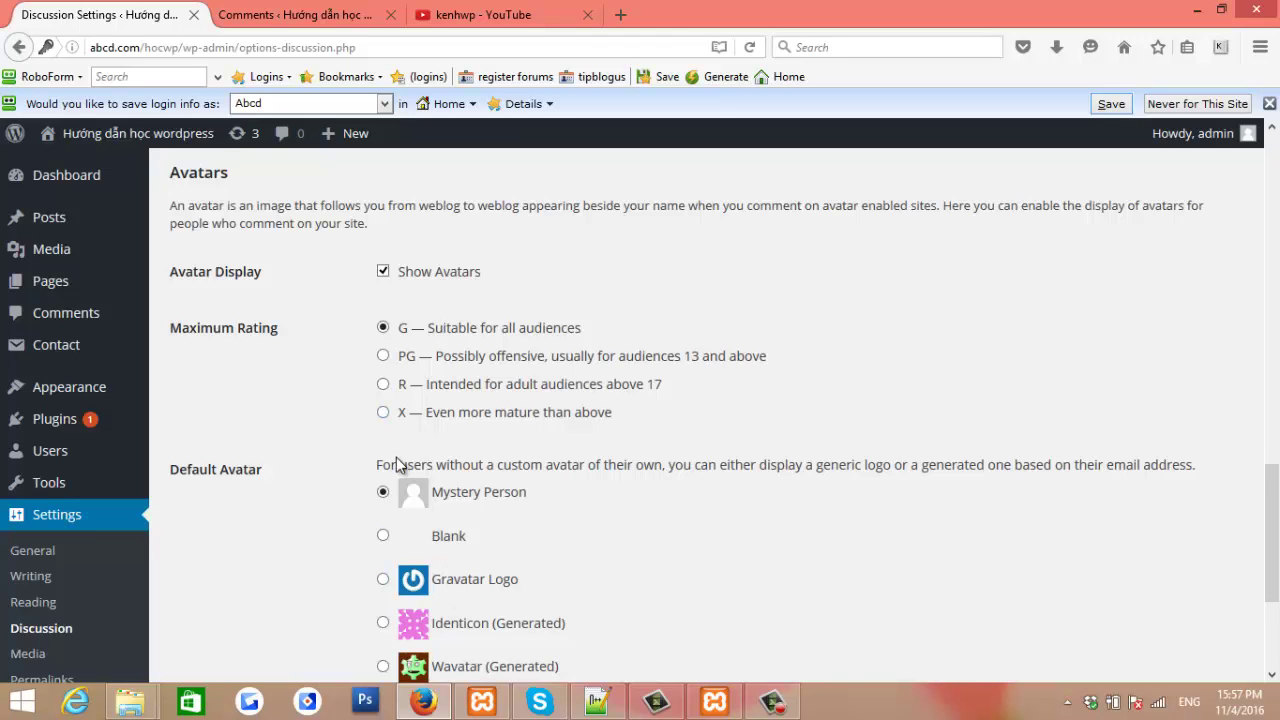
scroll(397, 464, down, 1)
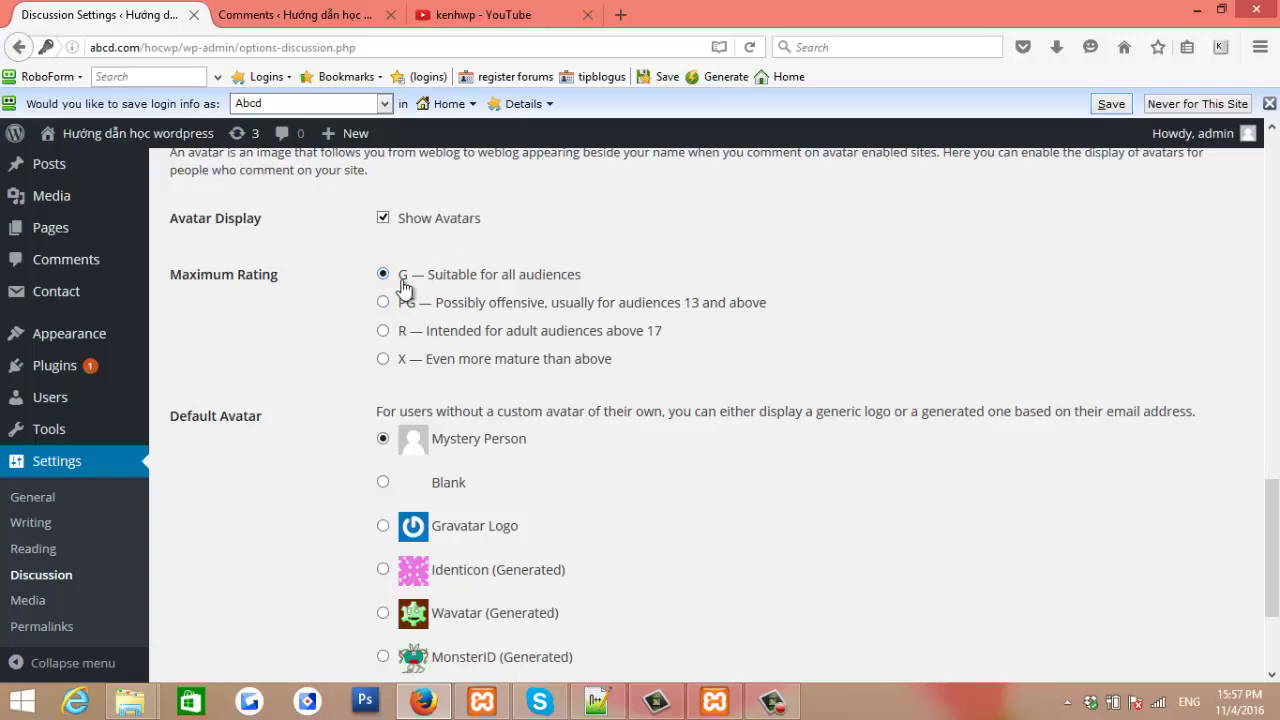
scroll(374, 391, down, 3)
scroll(374, 391, up, 2)
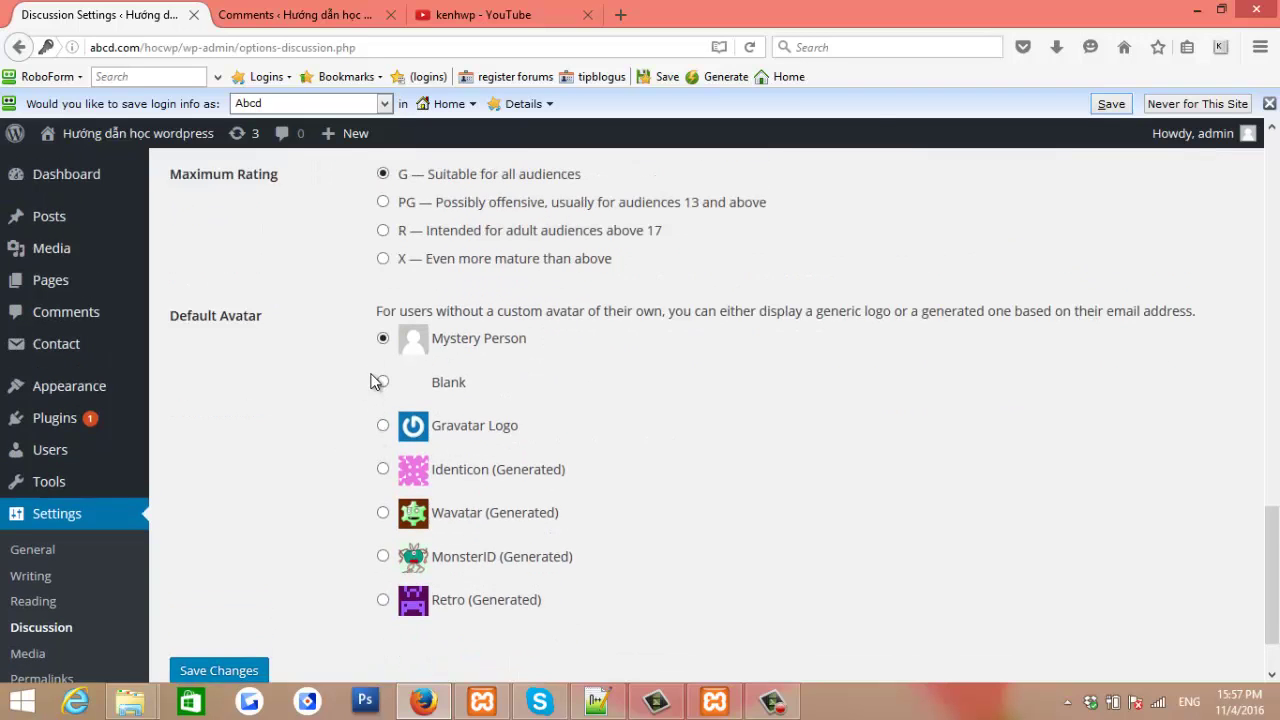
Search the web for "avatar" in a new browser tab
click(620, 15)
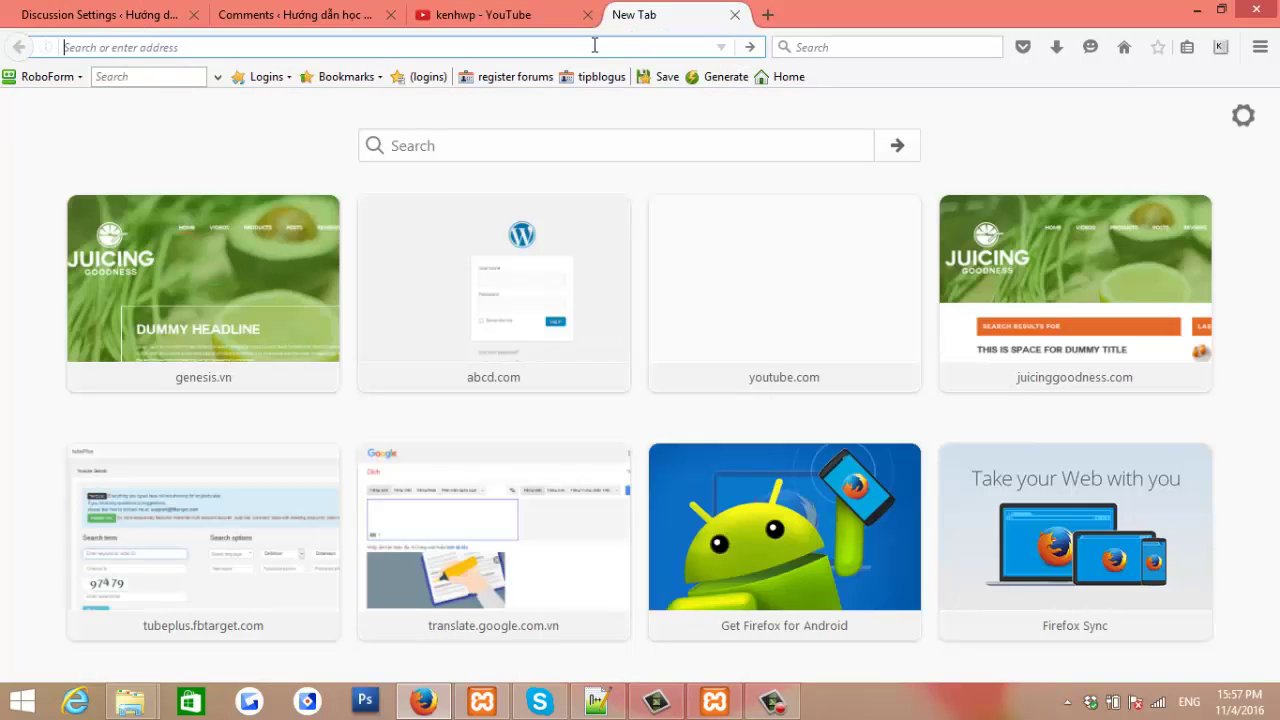
text(a)
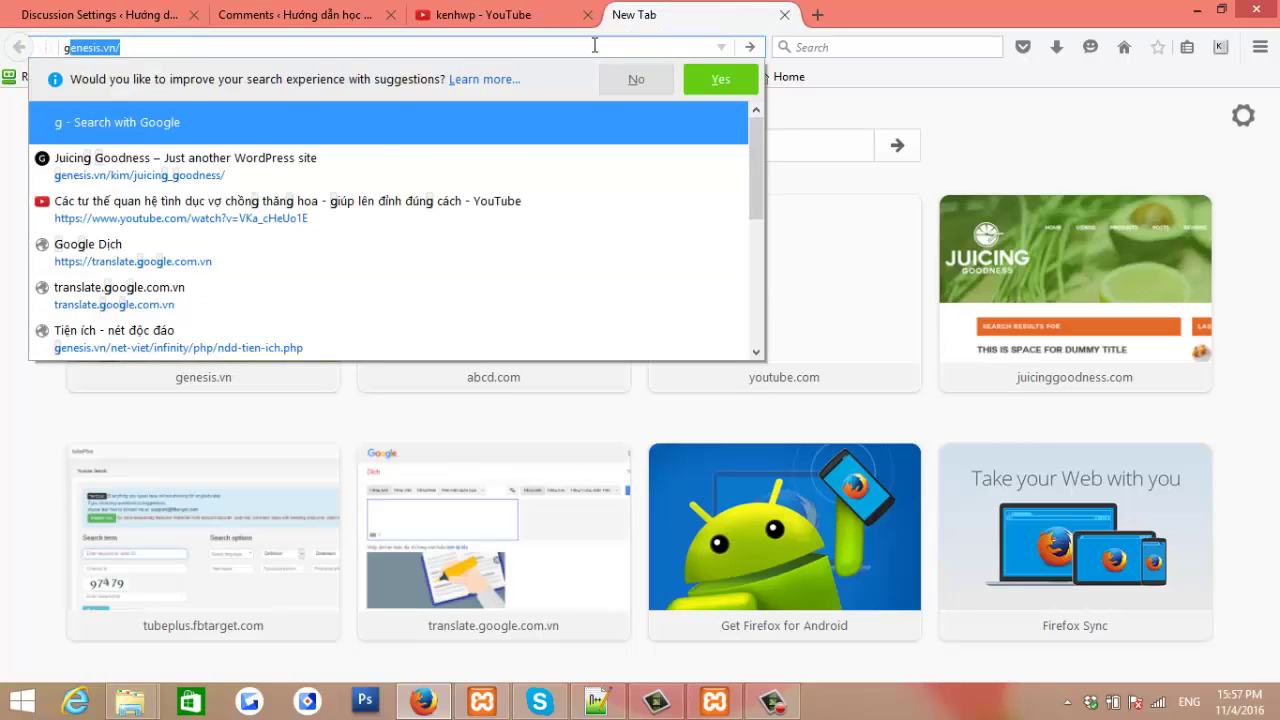
key(BackSpace)
key(BackSpace)
text(avatar)
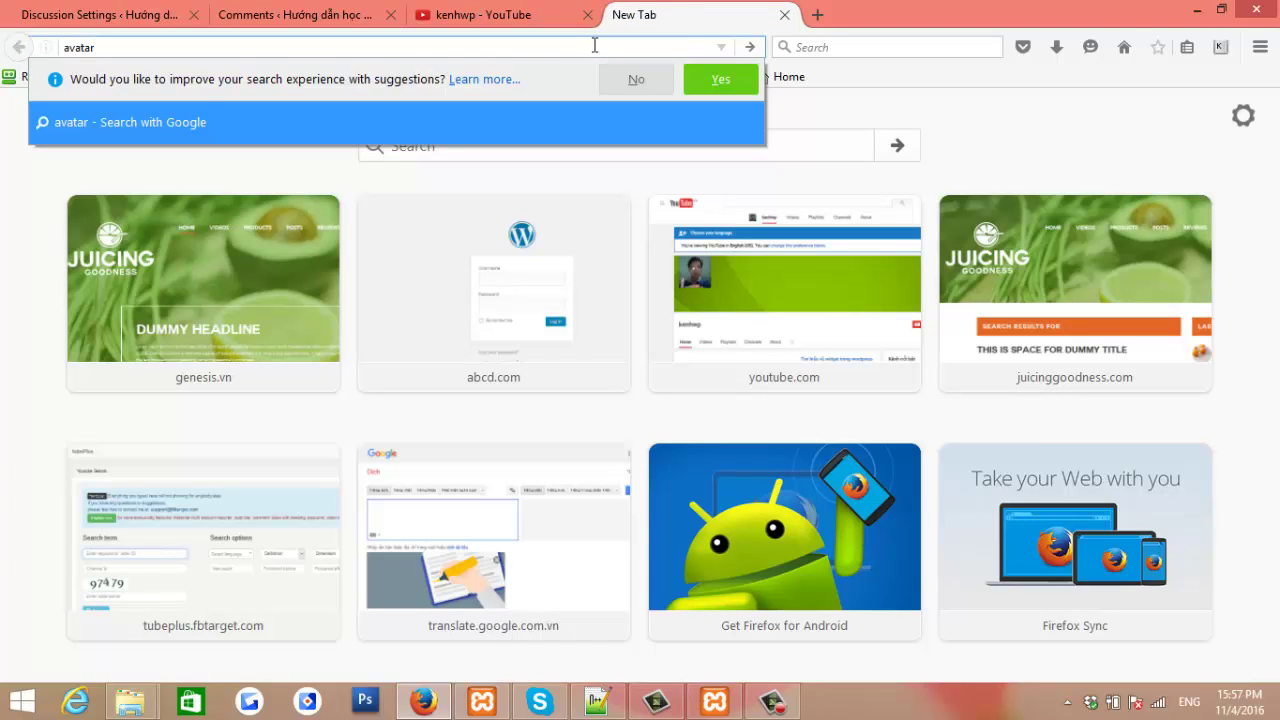
key(Return)
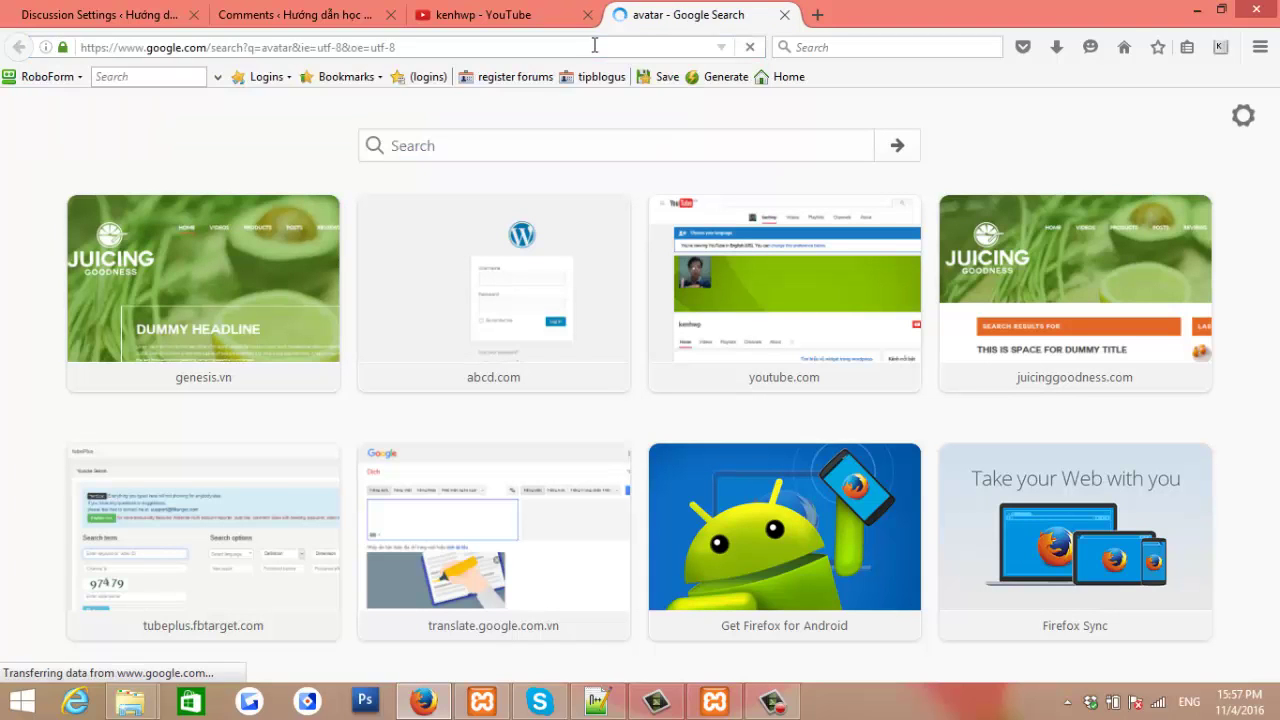
Refine the web search to "avatar g" and open the Gravatar site from the results to read its home page
click(280, 115)
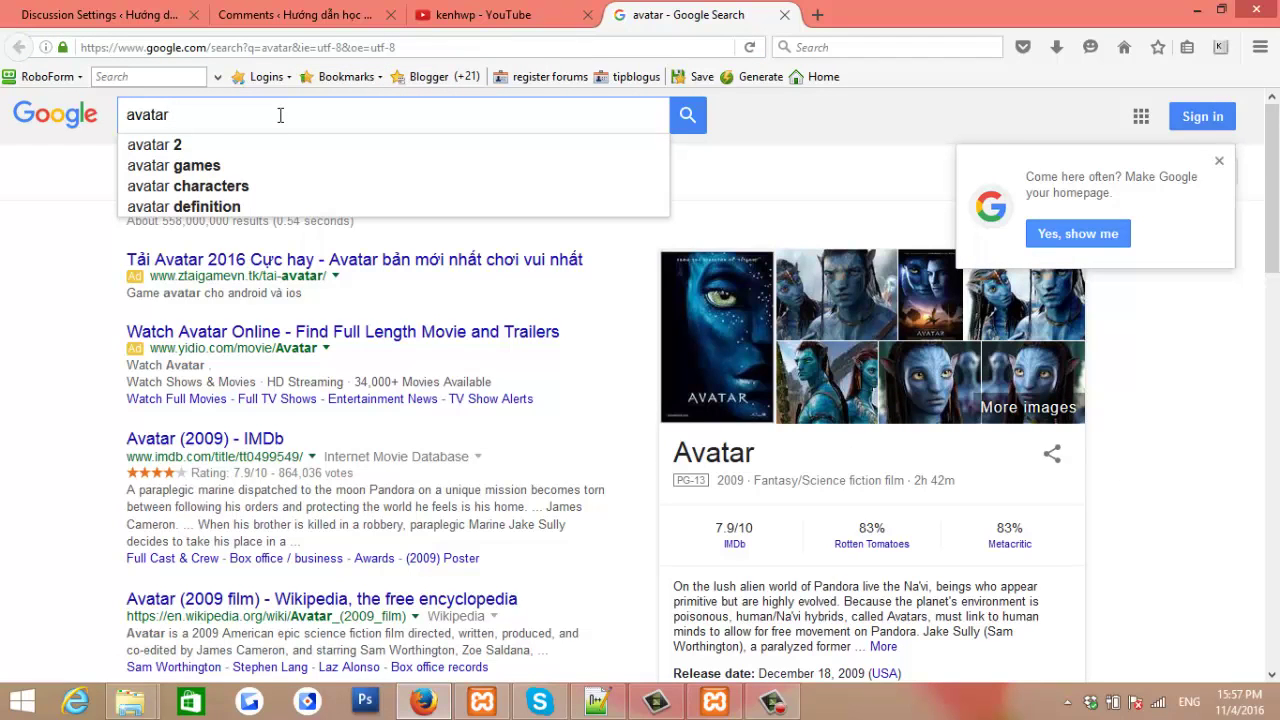
text(g)
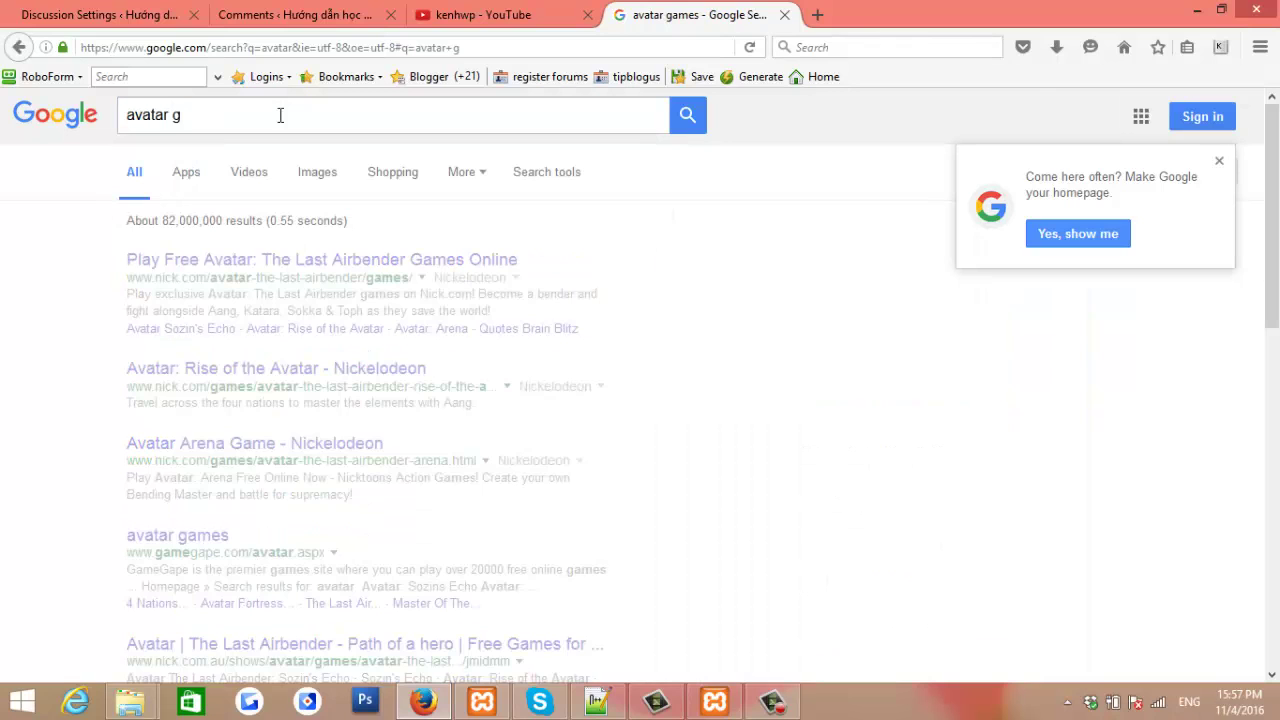
key(Return)
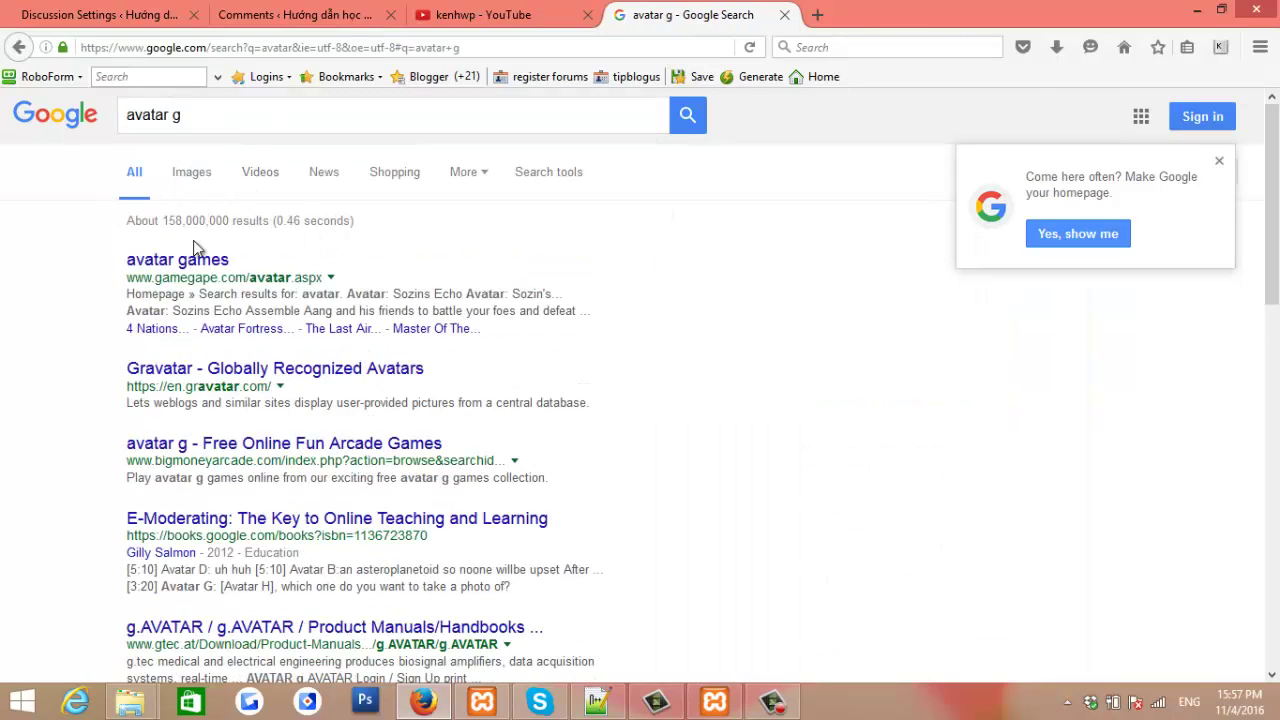
click(195, 368)
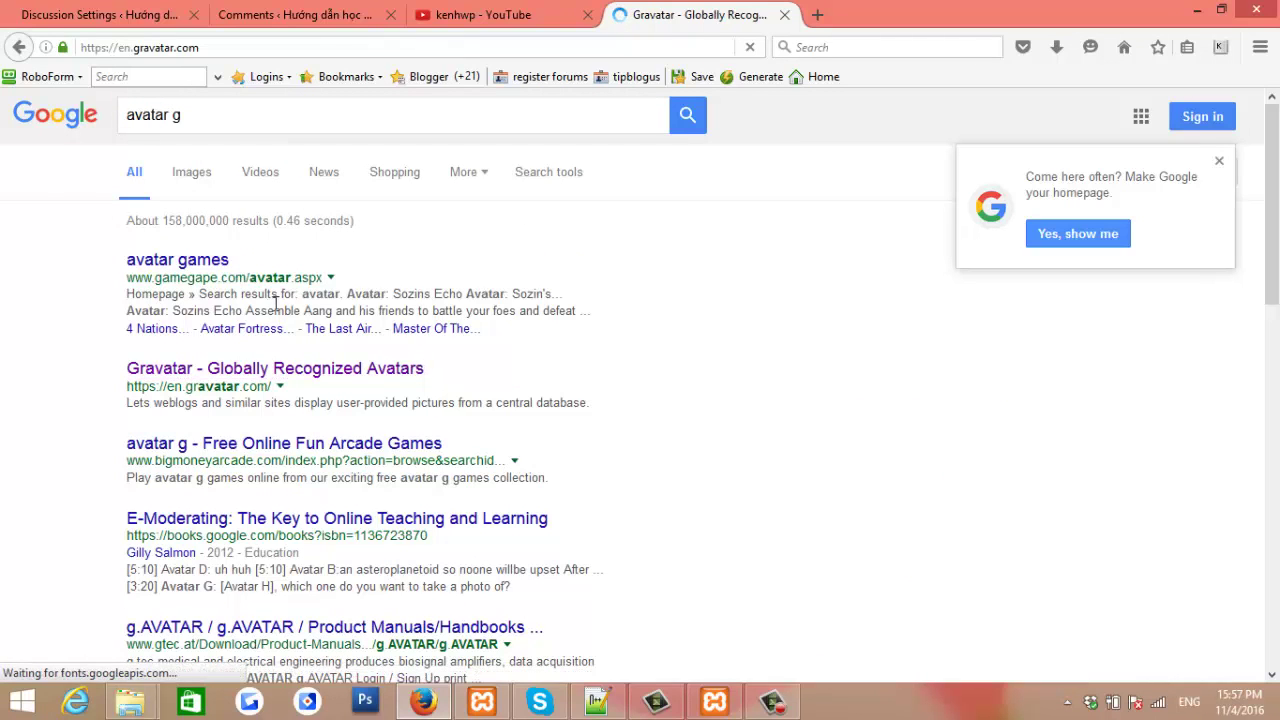
scroll(307, 318, down, 2)
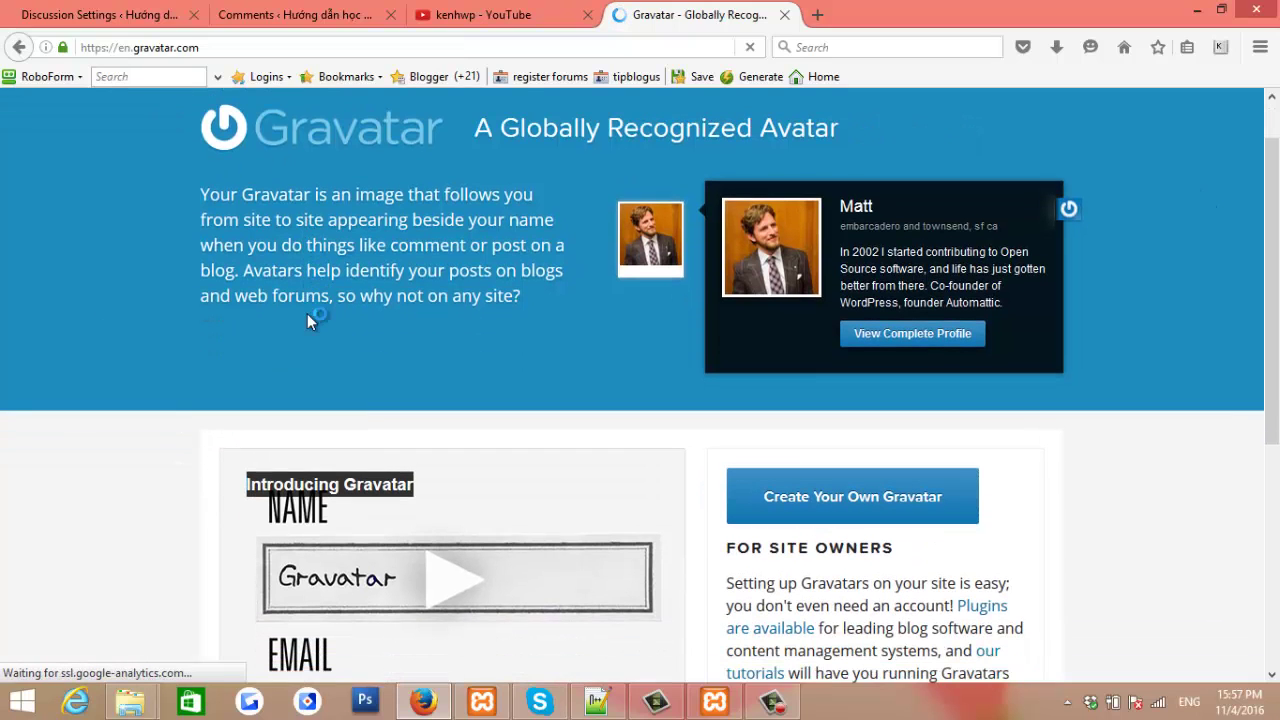
scroll(491, 437, down, 1)
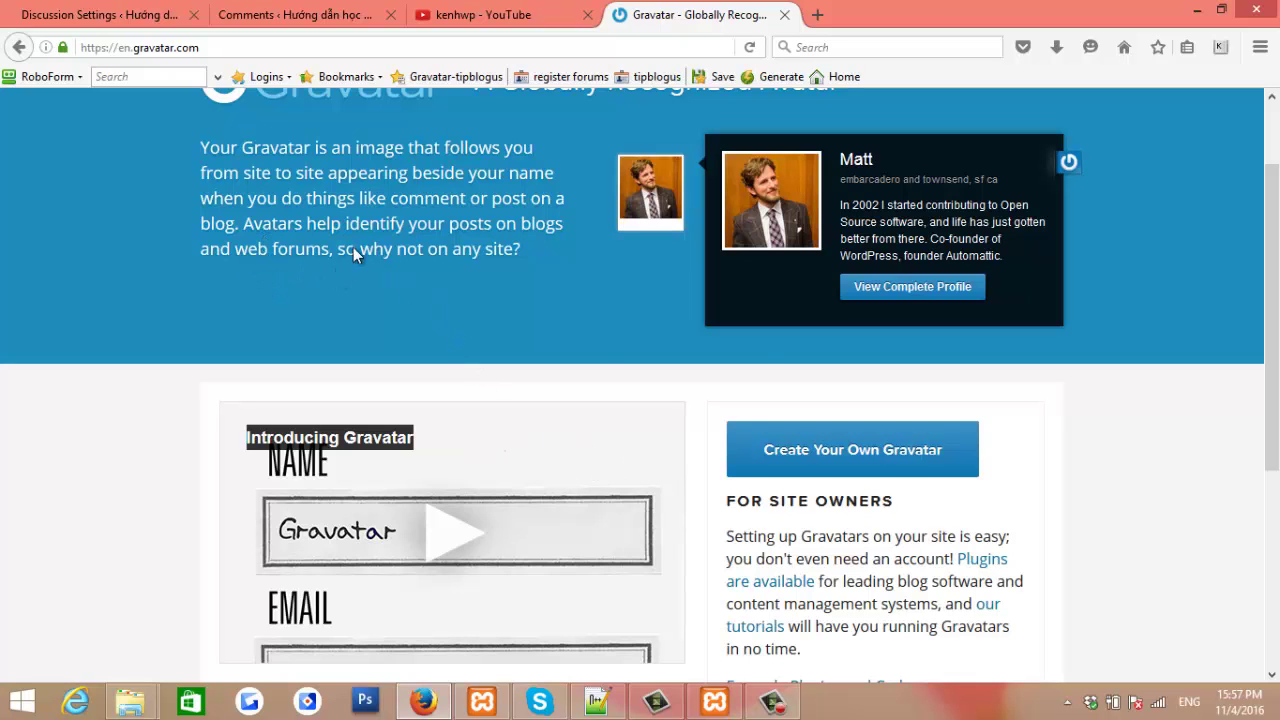
scroll(681, 341, down, 5)
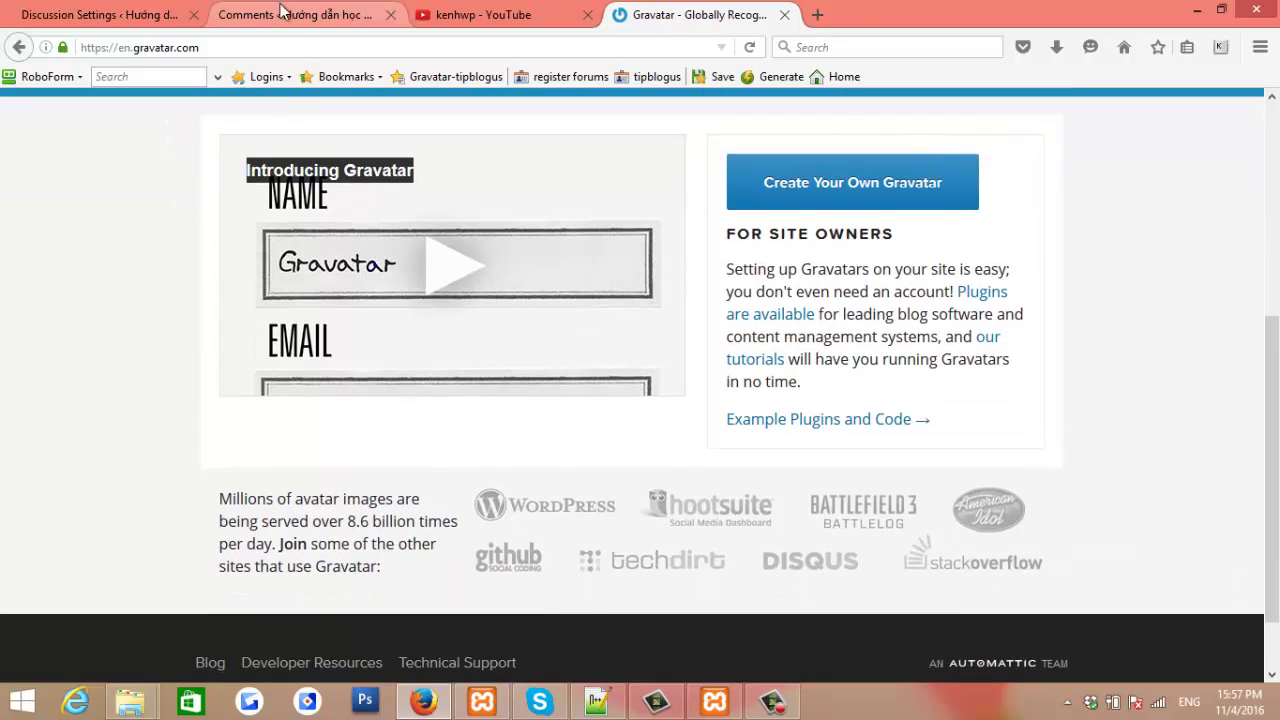
Return to Discussion Settings and review the Avatars section's maximum rating and default avatar options
click(286, 14)
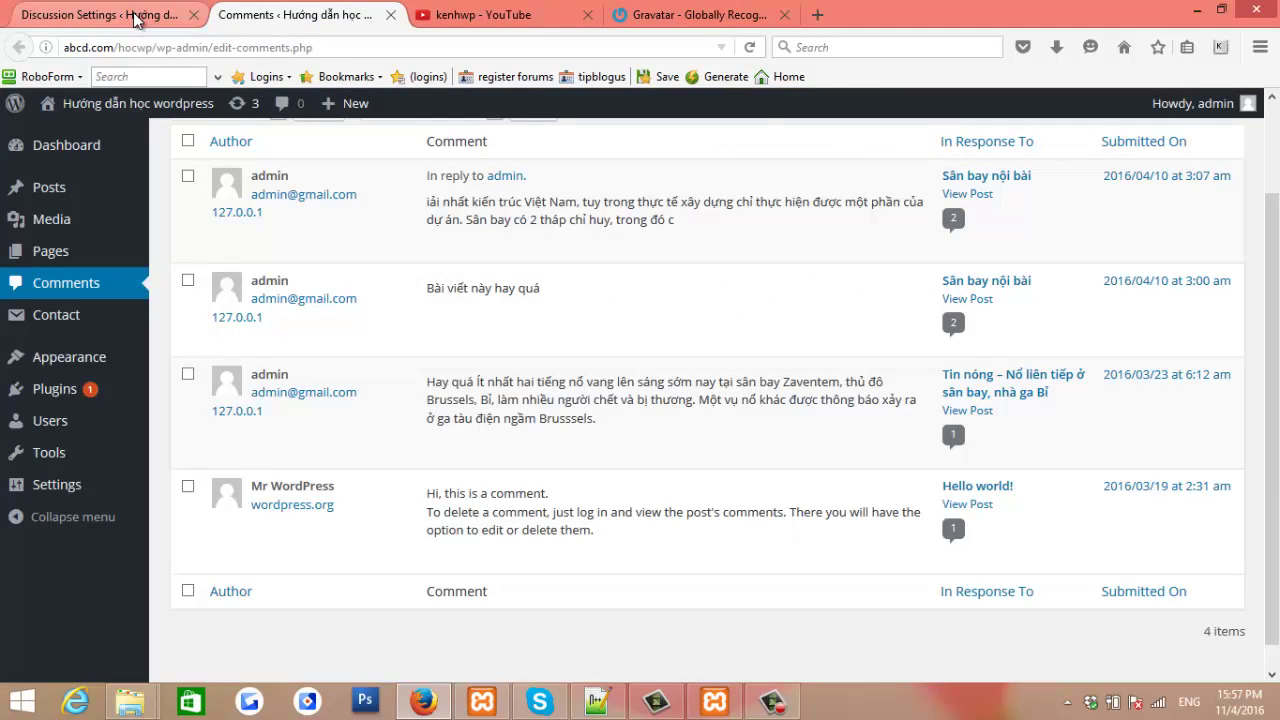
click(100, 14)
scroll(400, 430, down, 3)
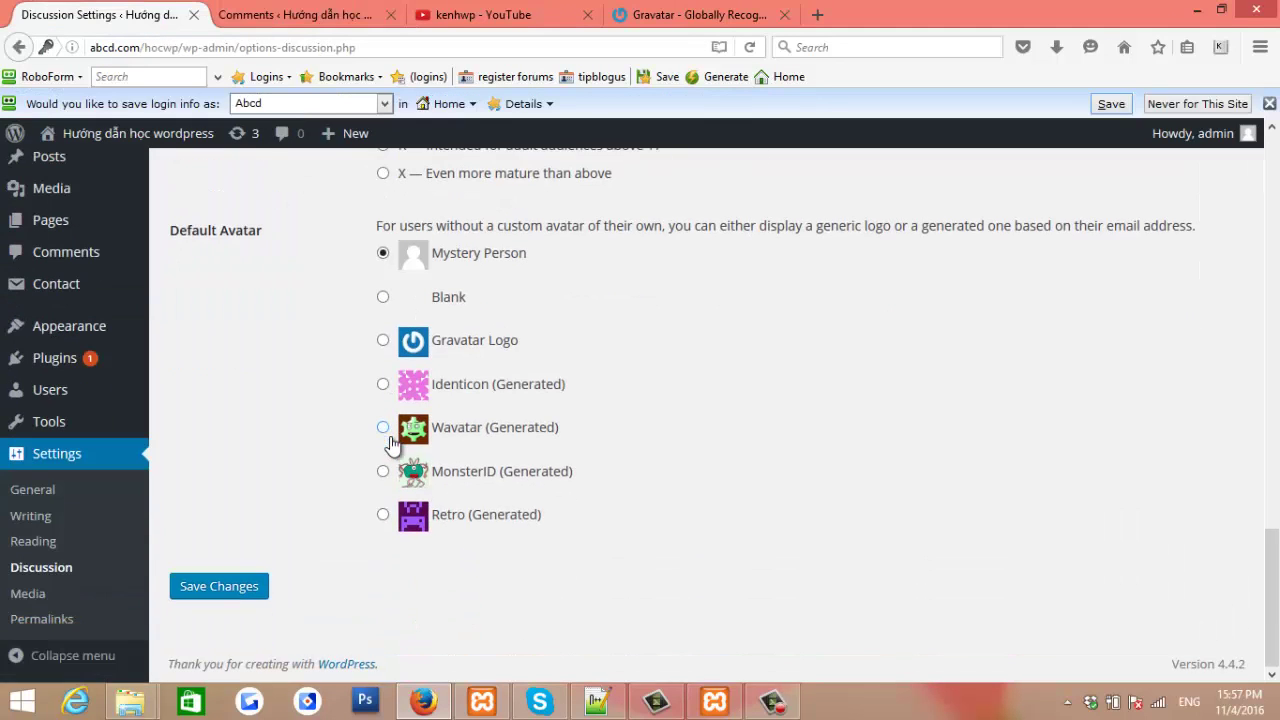
scroll(355, 340, up, 1)
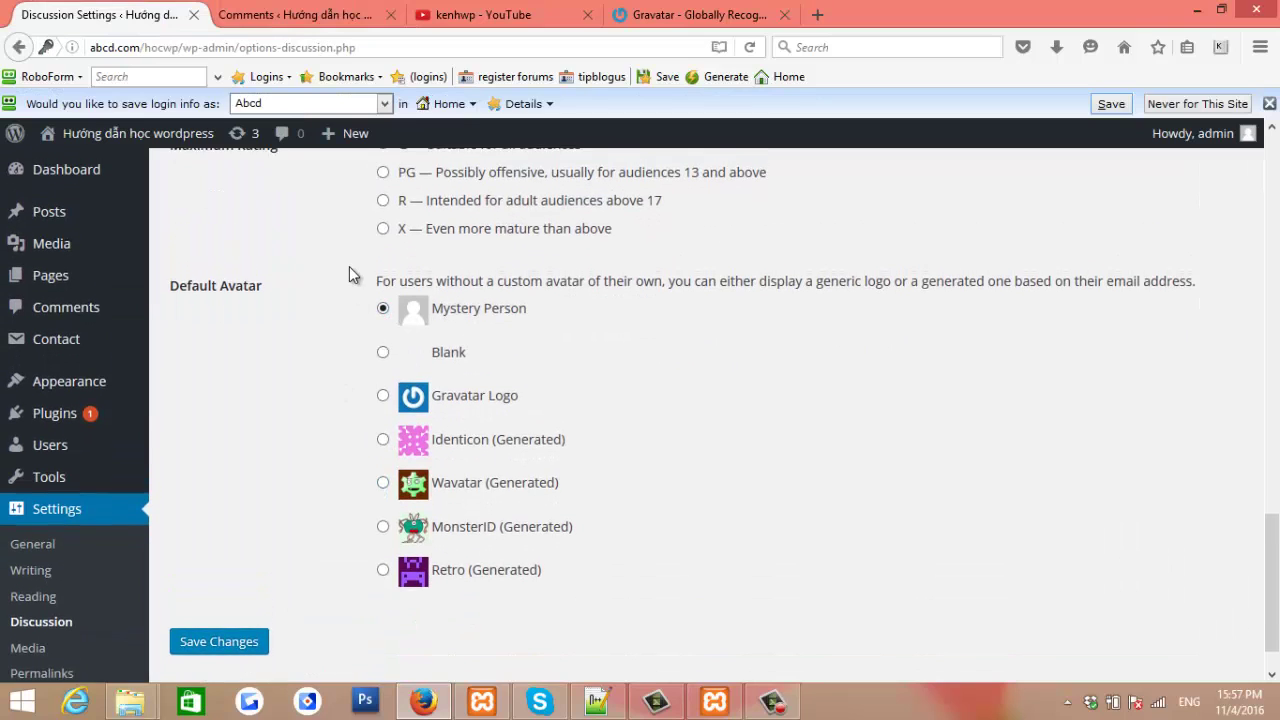
scroll(358, 268, up, 1)
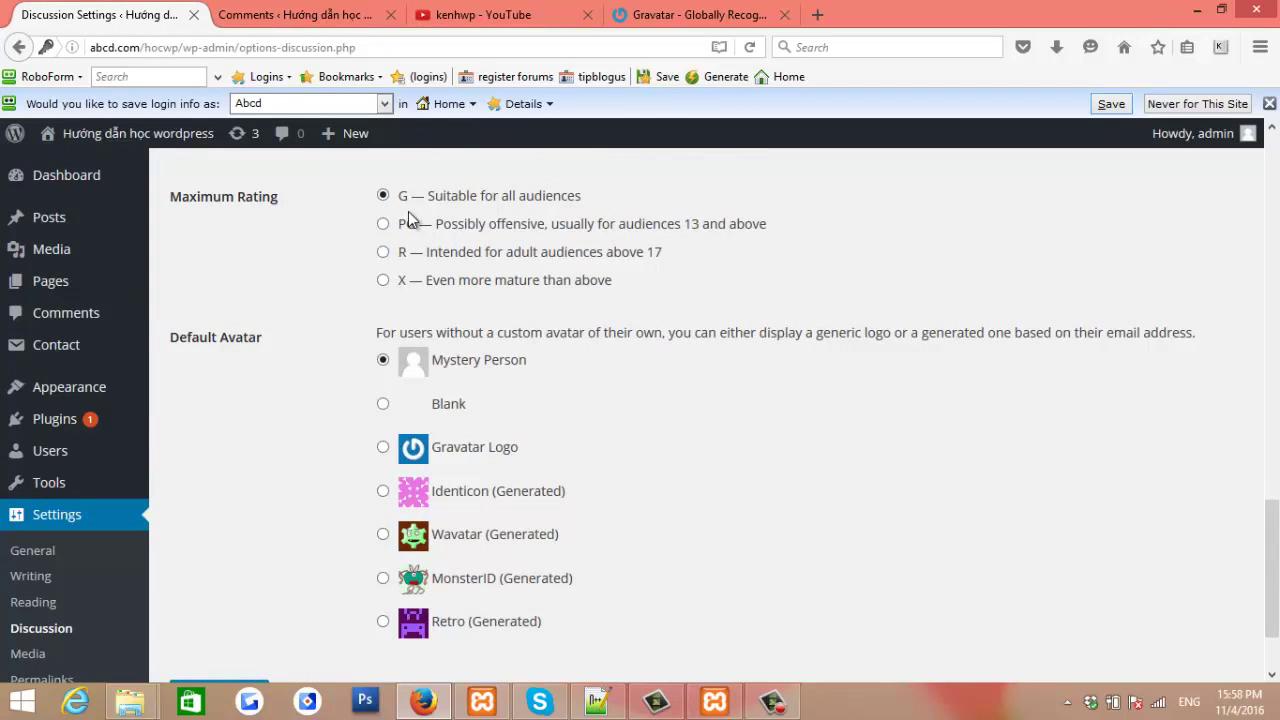
scroll(312, 572, down, 2)
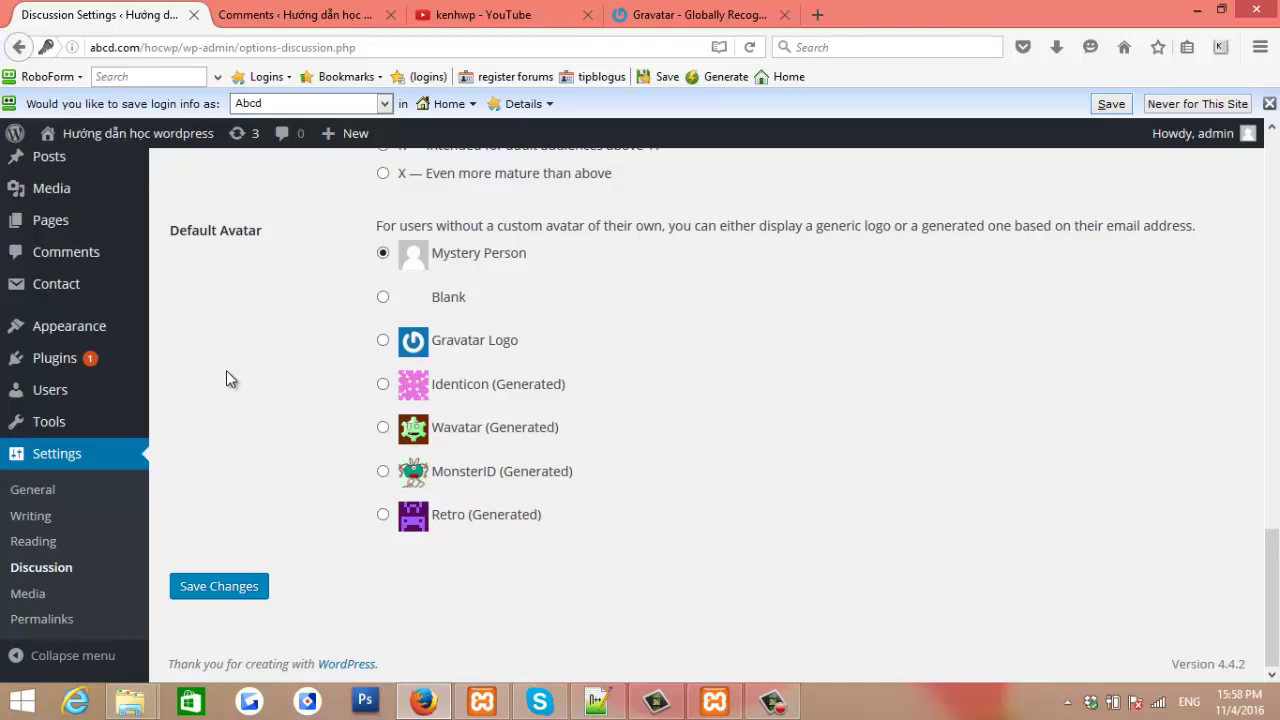
scroll(223, 368, up, 6)
scroll(222, 361, up, 3)
scroll(222, 369, down, 3)
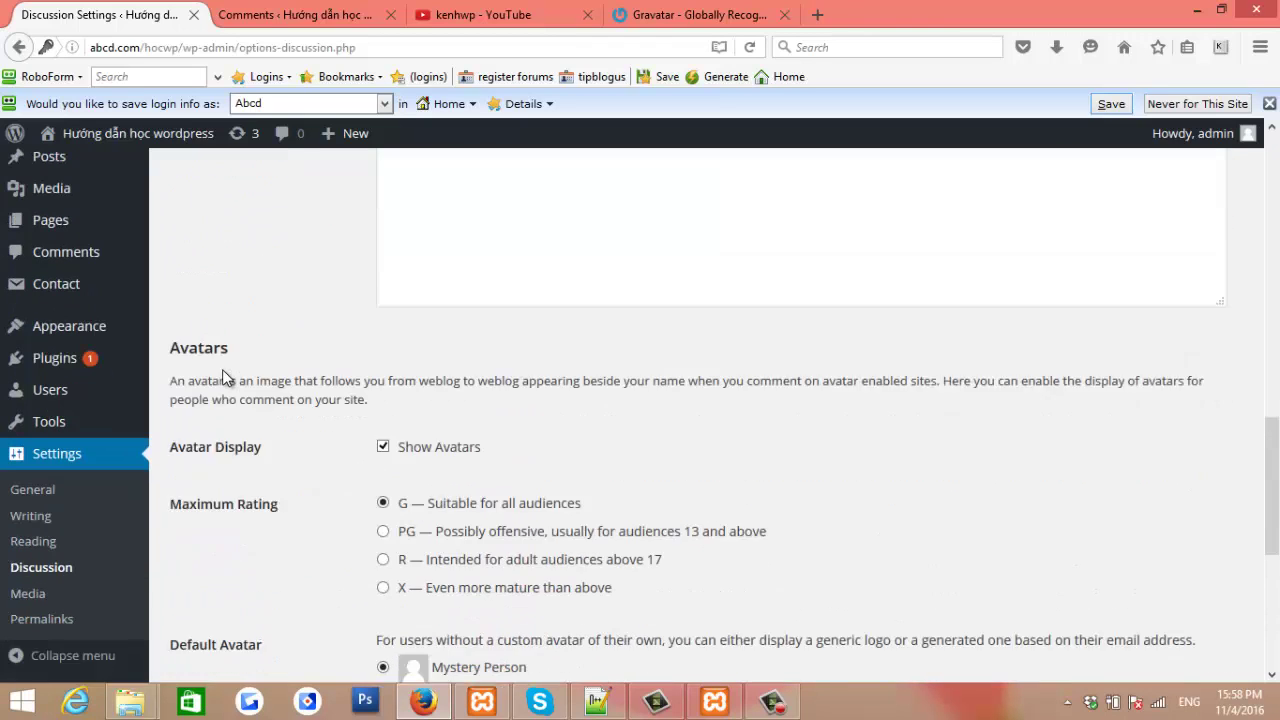
Open Media Settings and examine the thumbnail, medium and large image sizes and the file upload option
click(23, 600)
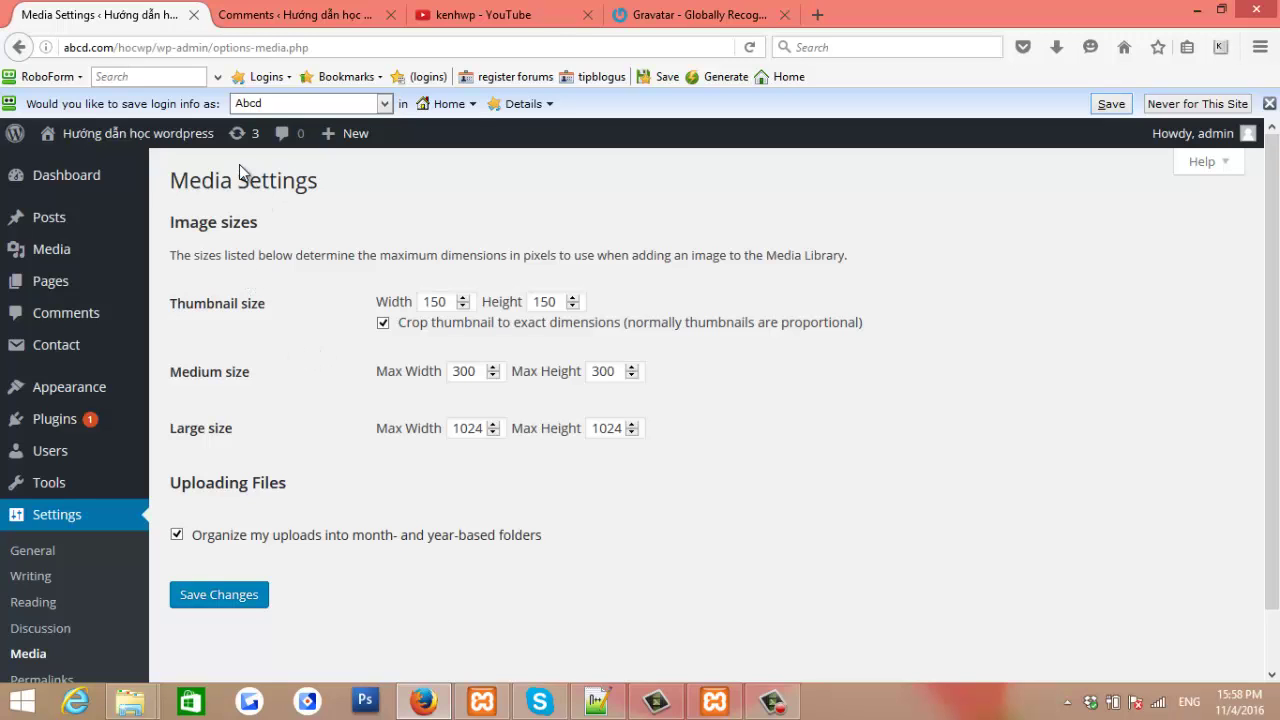
drag(174, 180, 168, 440)
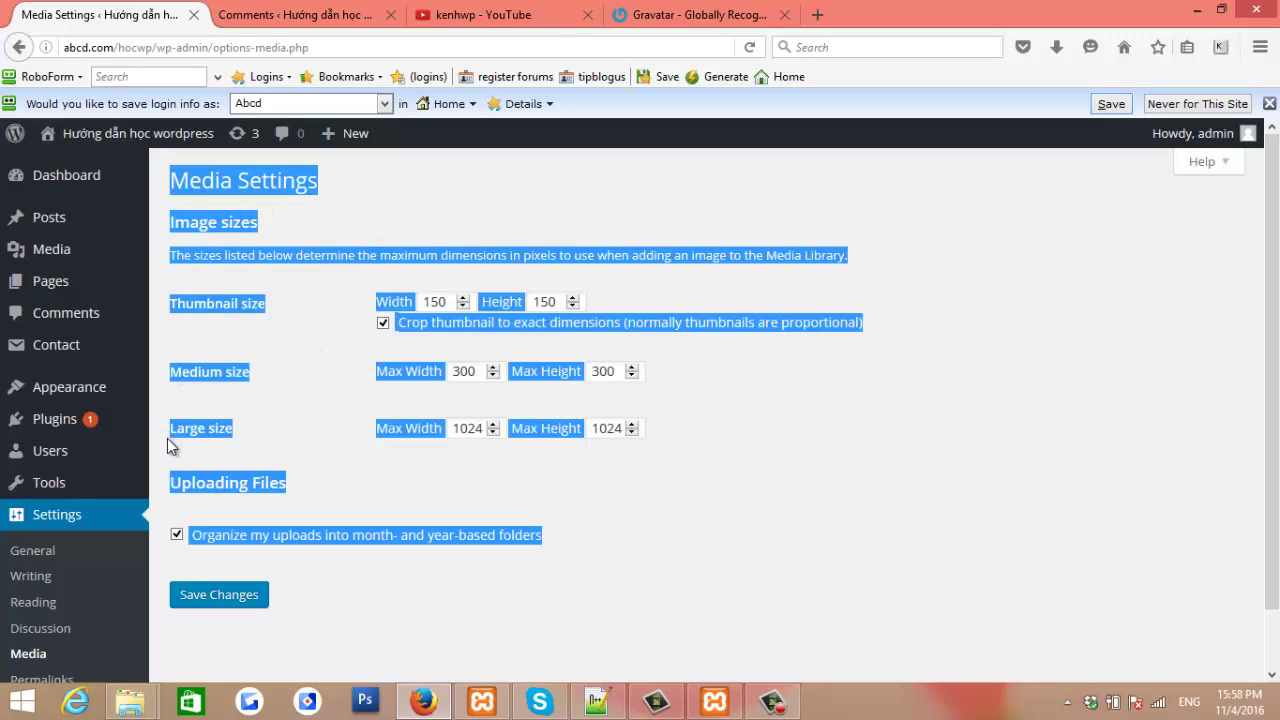
click(277, 395)
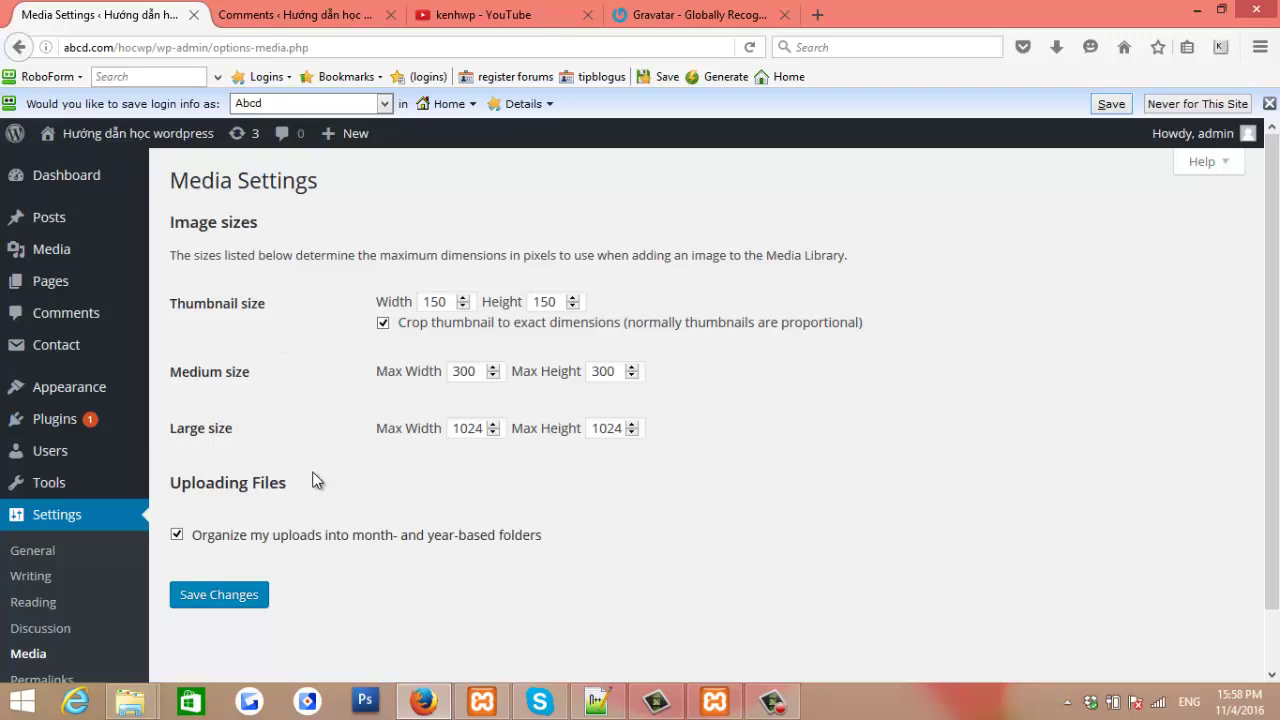
scroll(314, 478, down, 2)
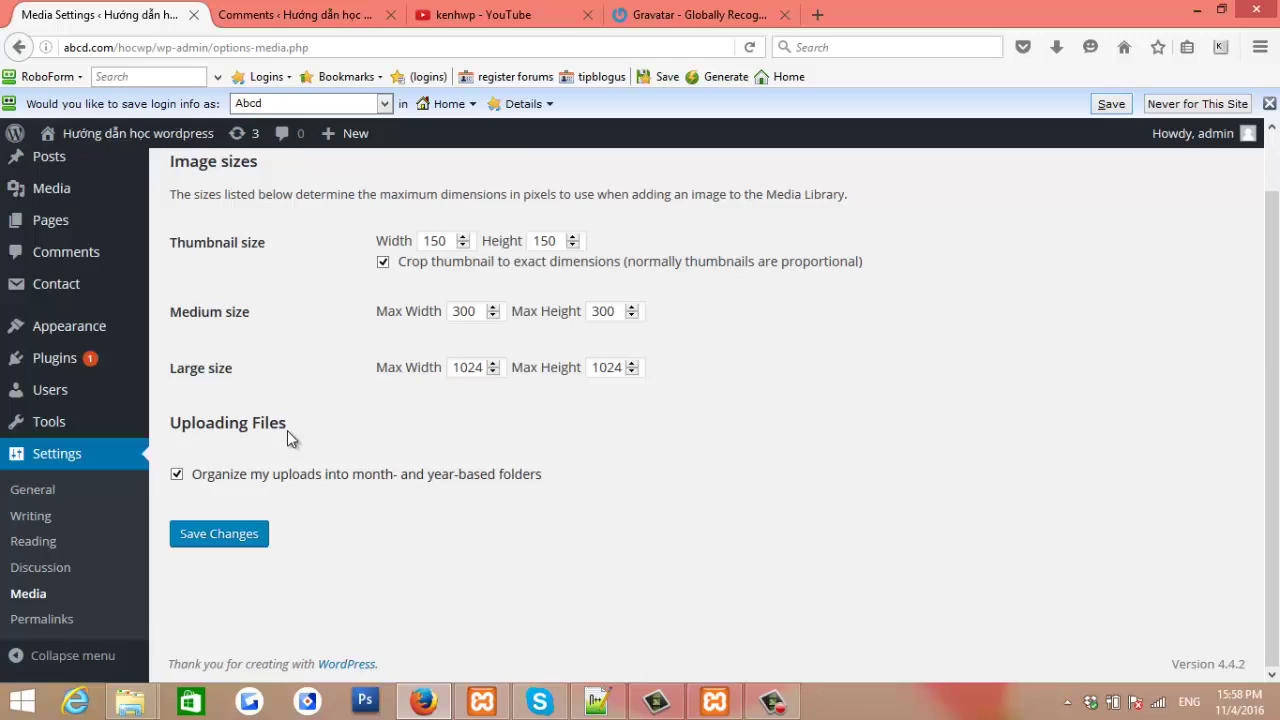
scroll(288, 432, up, 2)
click(398, 303)
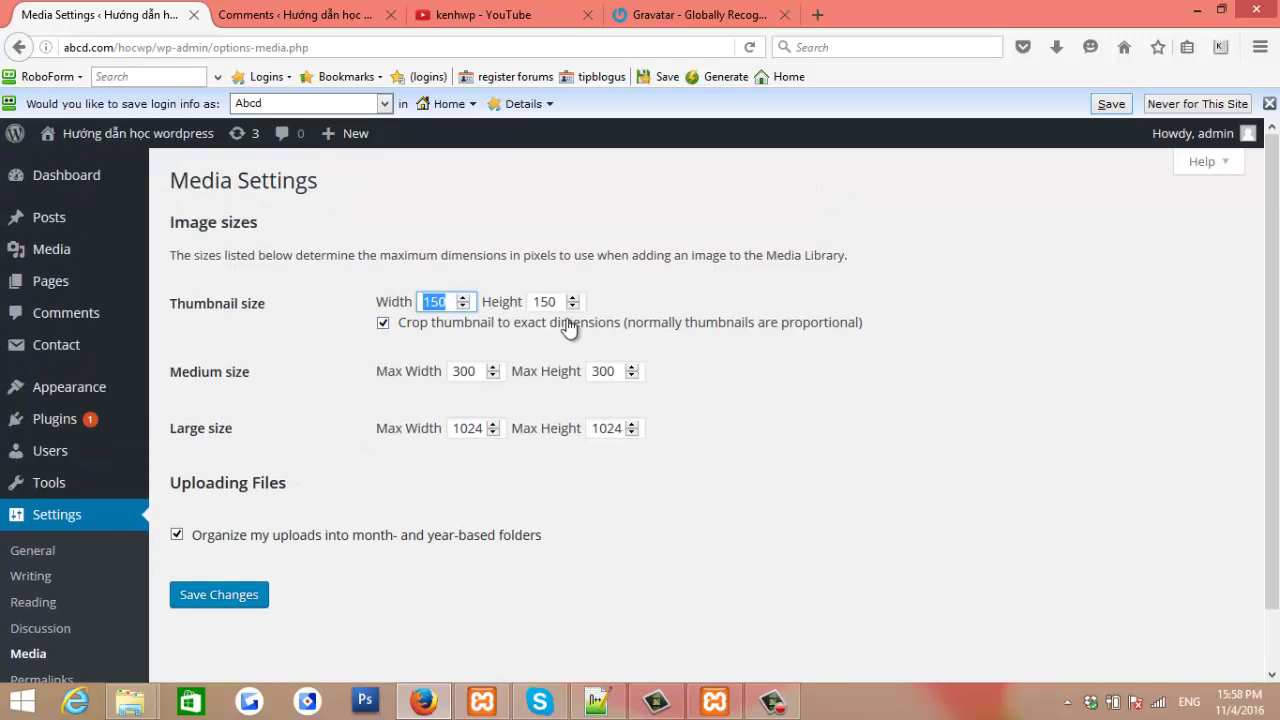
Open Permalink Settings and examine the common URL structures and the optional category and tag bases
scroll(314, 410, down, 2)
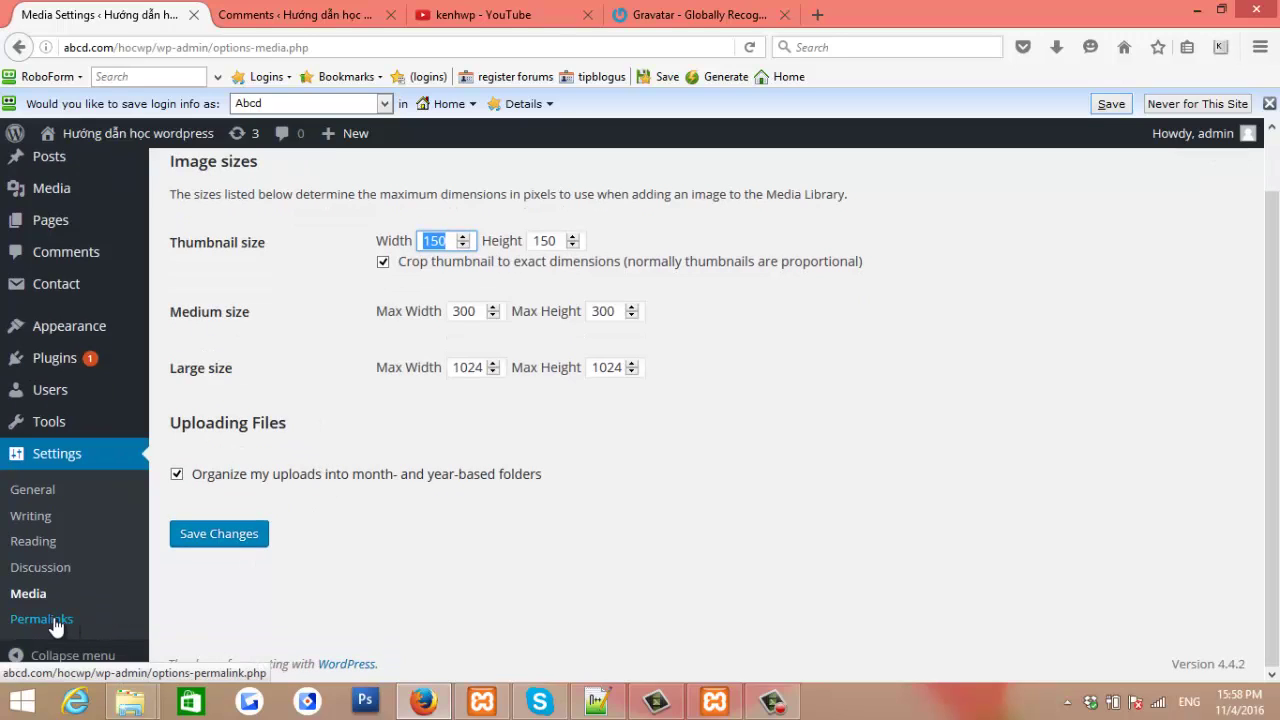
click(42, 620)
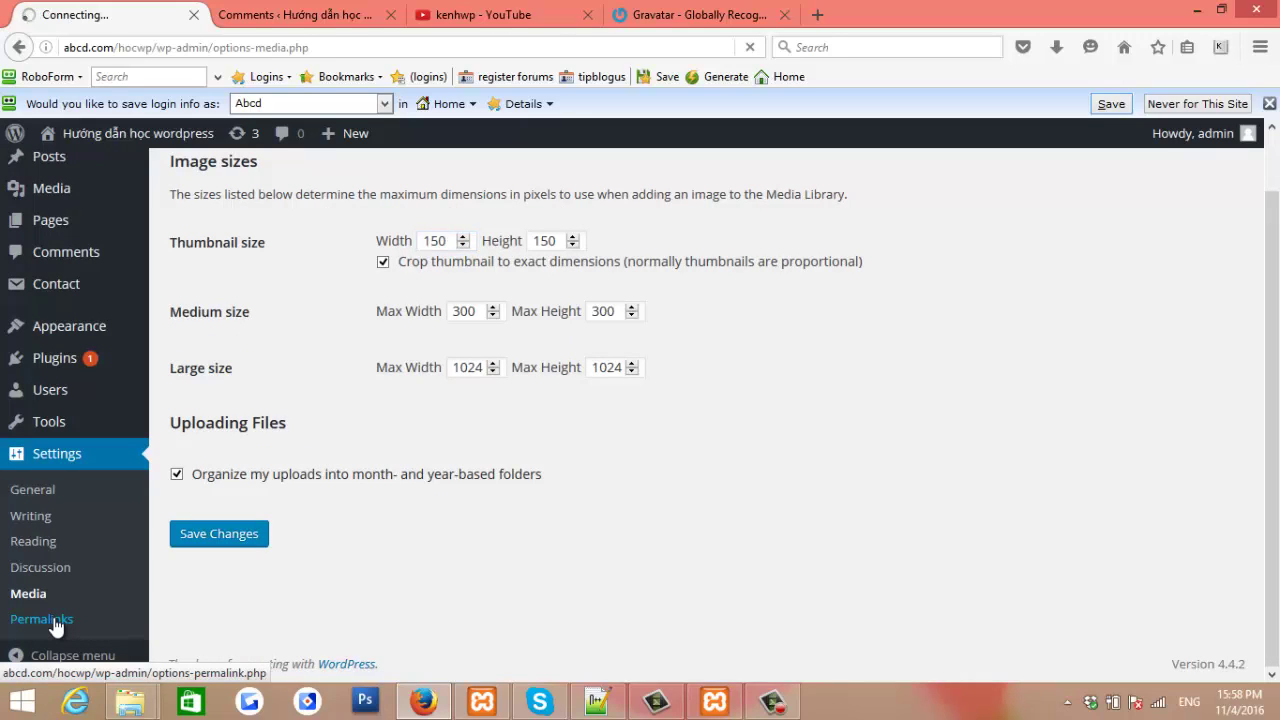
scroll(307, 334, down, 2)
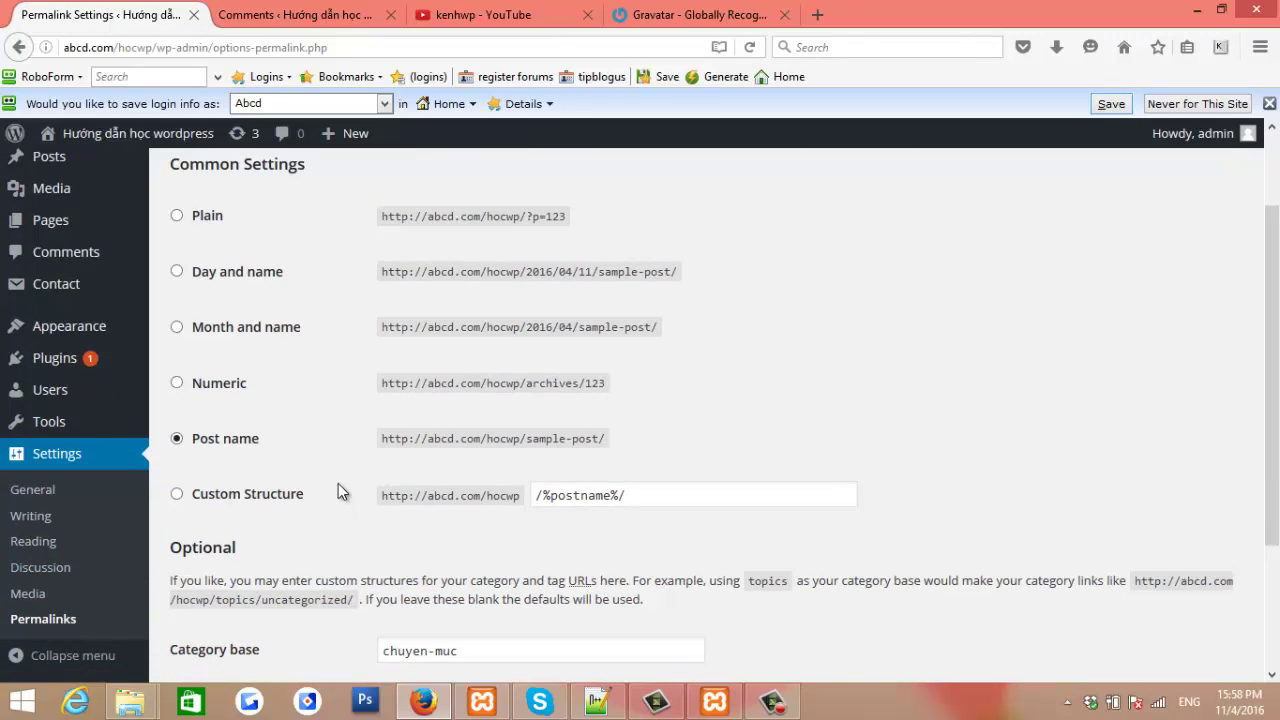
scroll(338, 493, down, 2)
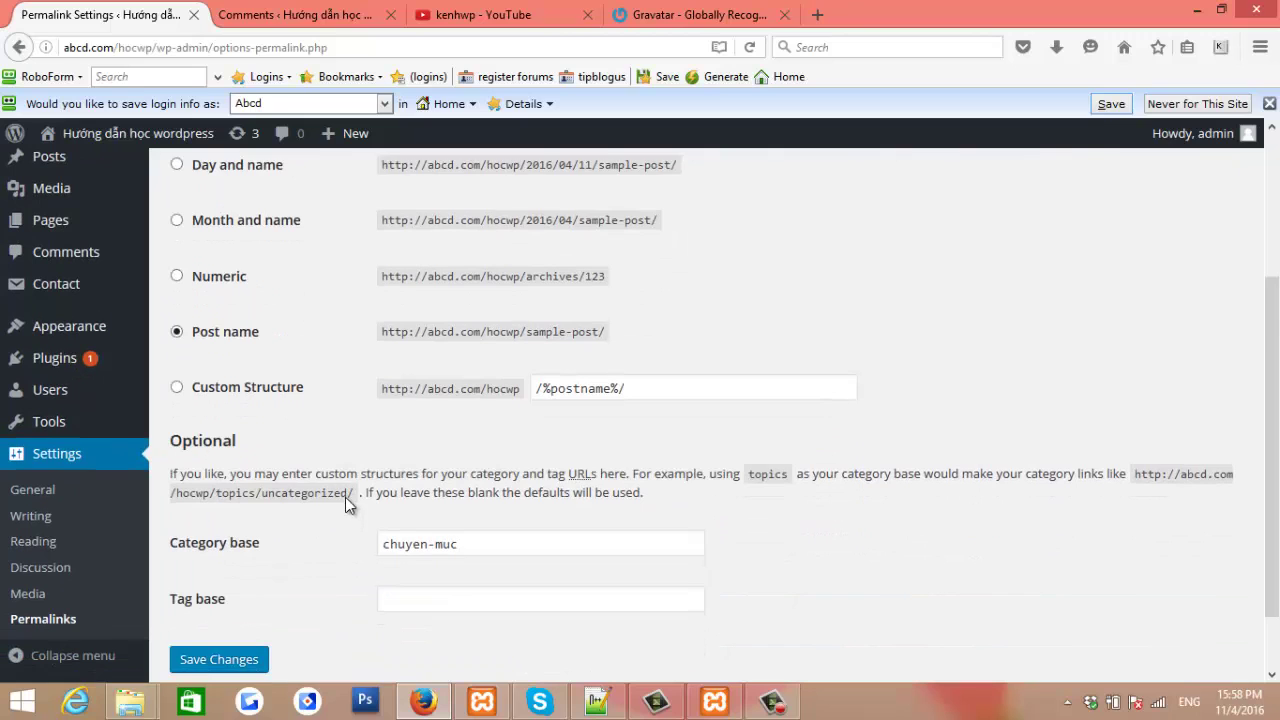
scroll(345, 497, down, 2)
scroll(343, 497, up, 5)
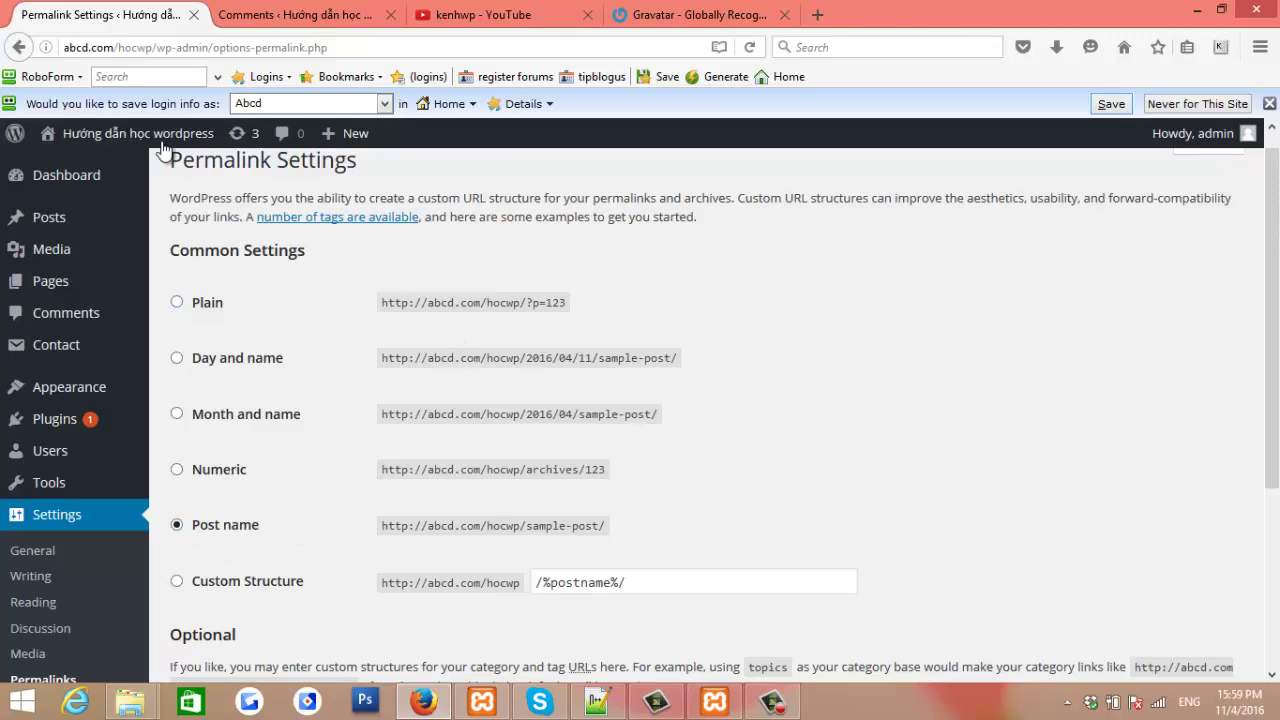
Open the site's home page in a new tab, view the "Sân bay nội bài" post and highlight the slug in its address
mouse_move(20, 160)
right_click(87, 165)
click(150, 175)
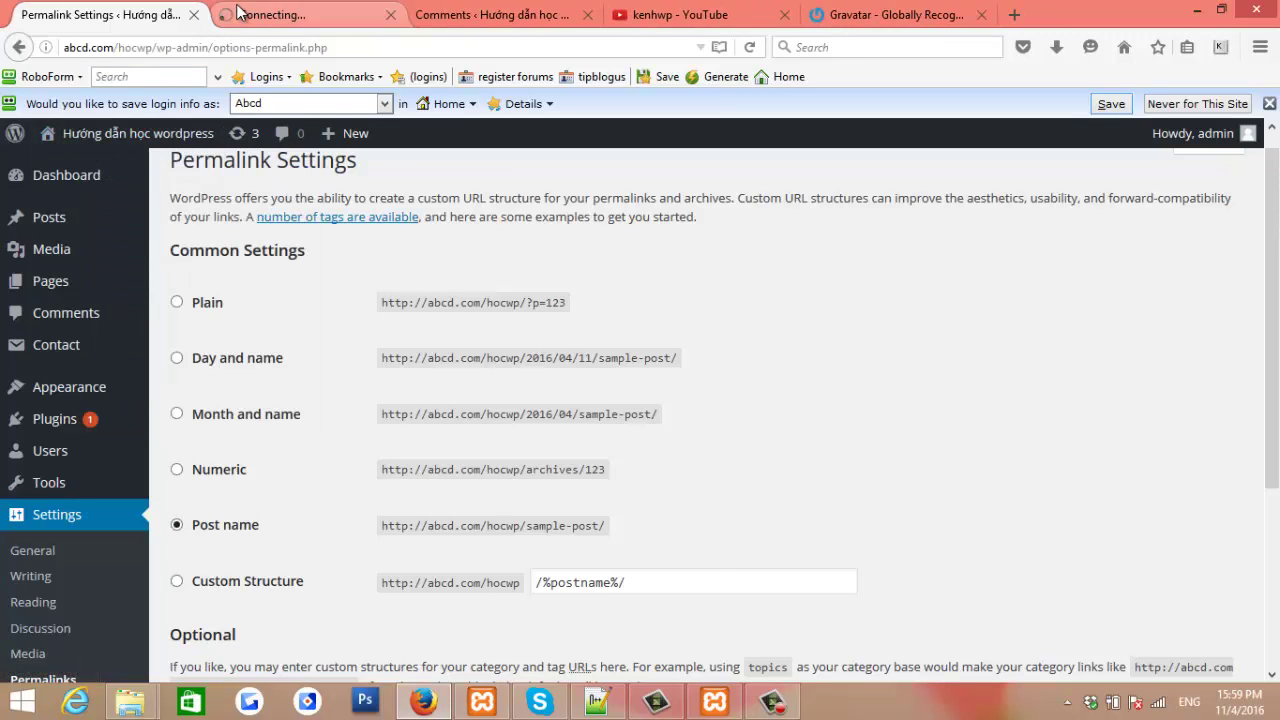
click(255, 15)
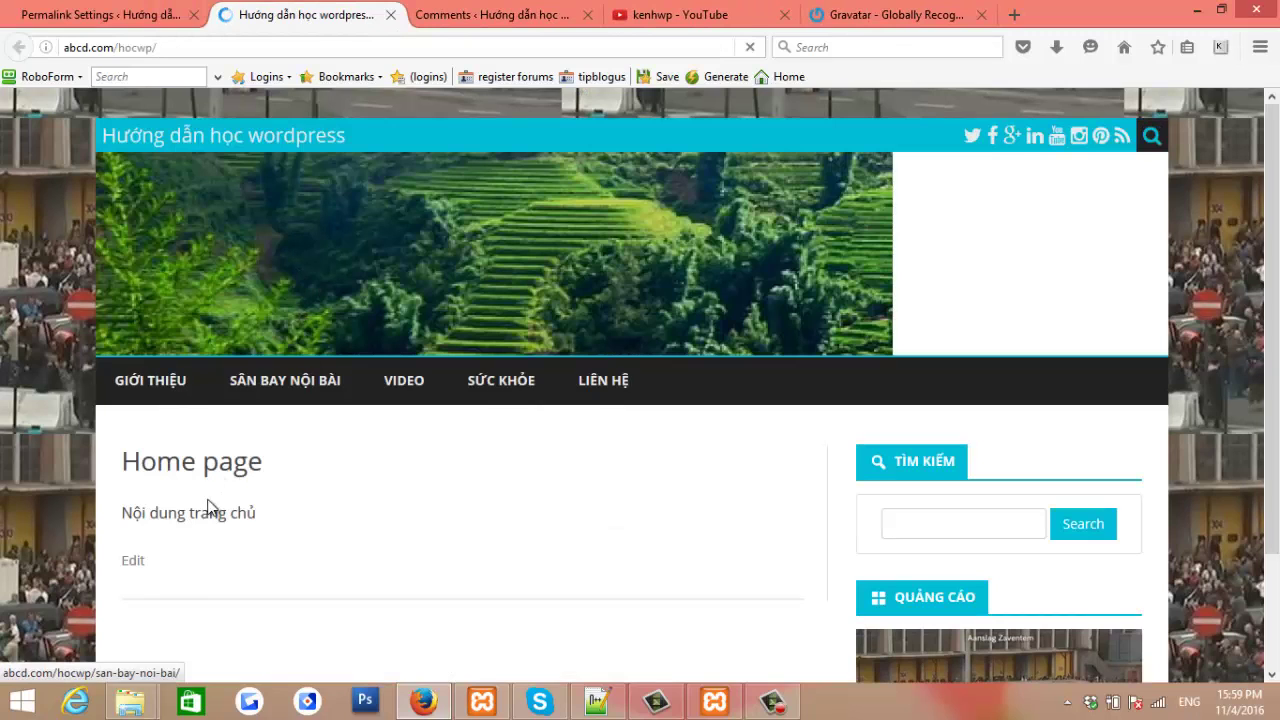
click(263, 379)
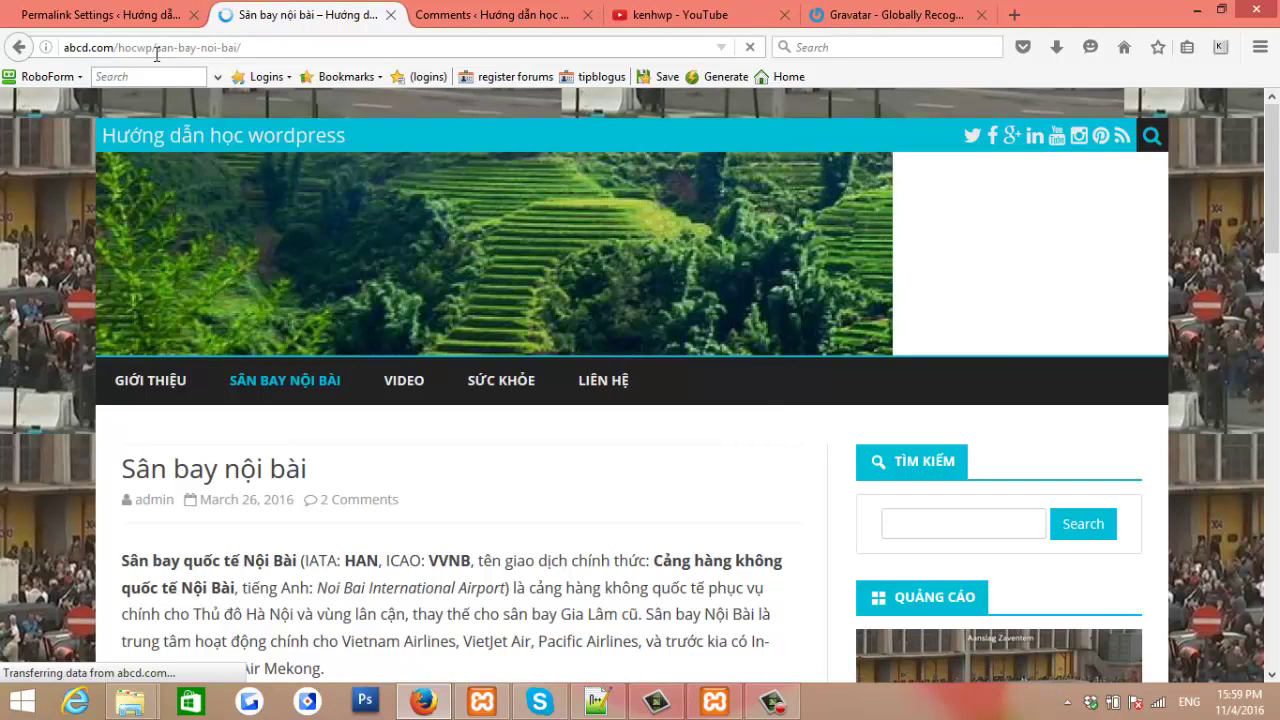
drag(175, 47, 241, 47)
Set the permalink structure to Plain in Permalink Settings and save the changes
click(134, 18)
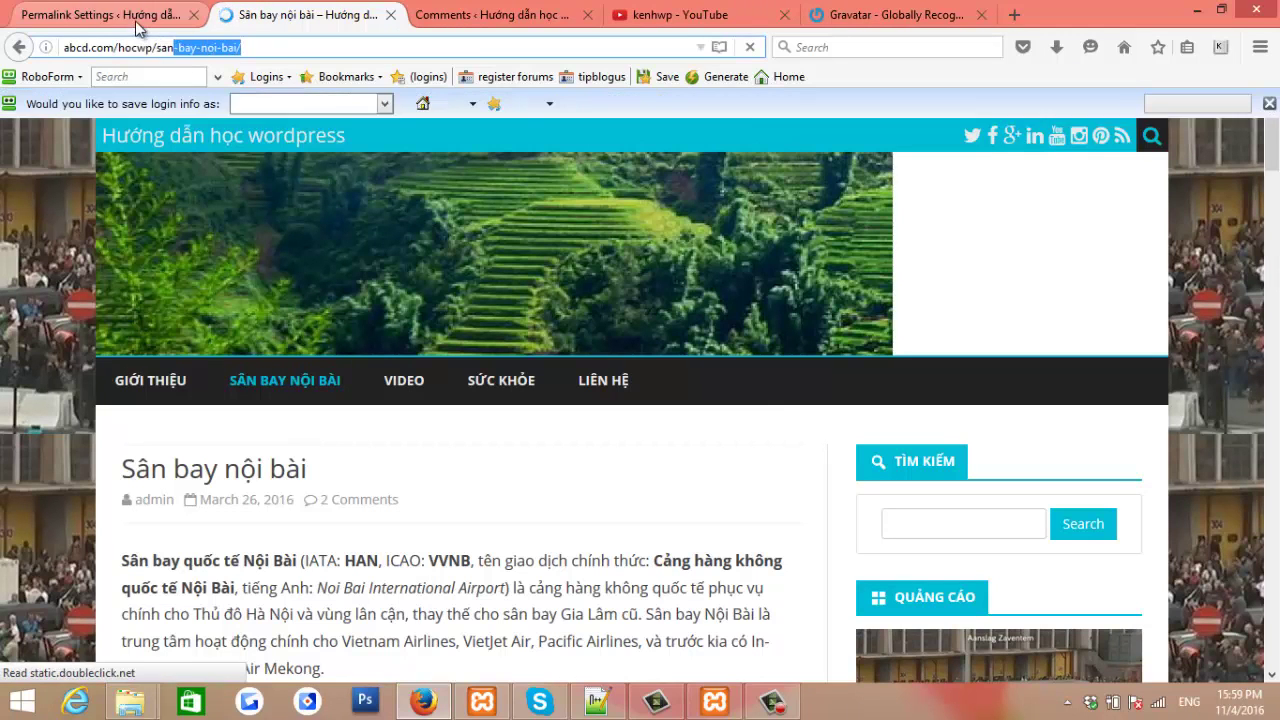
click(200, 304)
scroll(209, 530, down, 3)
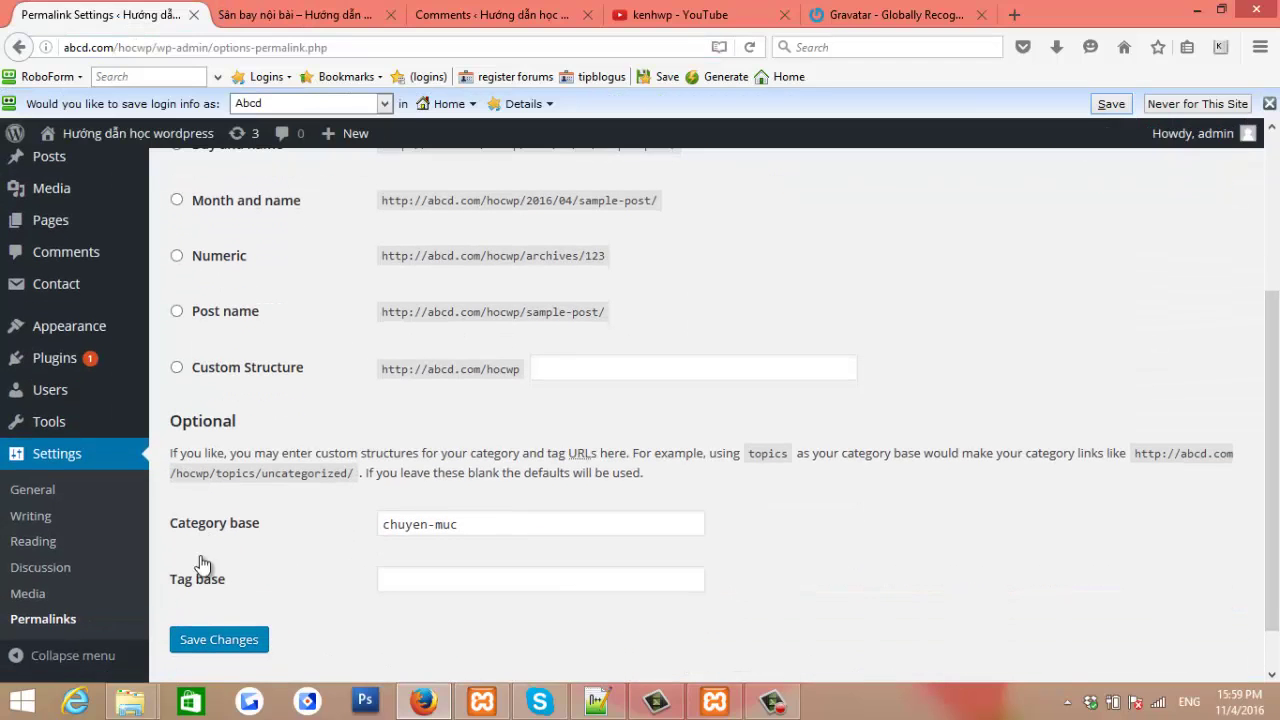
click(215, 638)
Reload the site's home page and reopen the "Sân bay nội bài" post to check its URL format
click(257, 14)
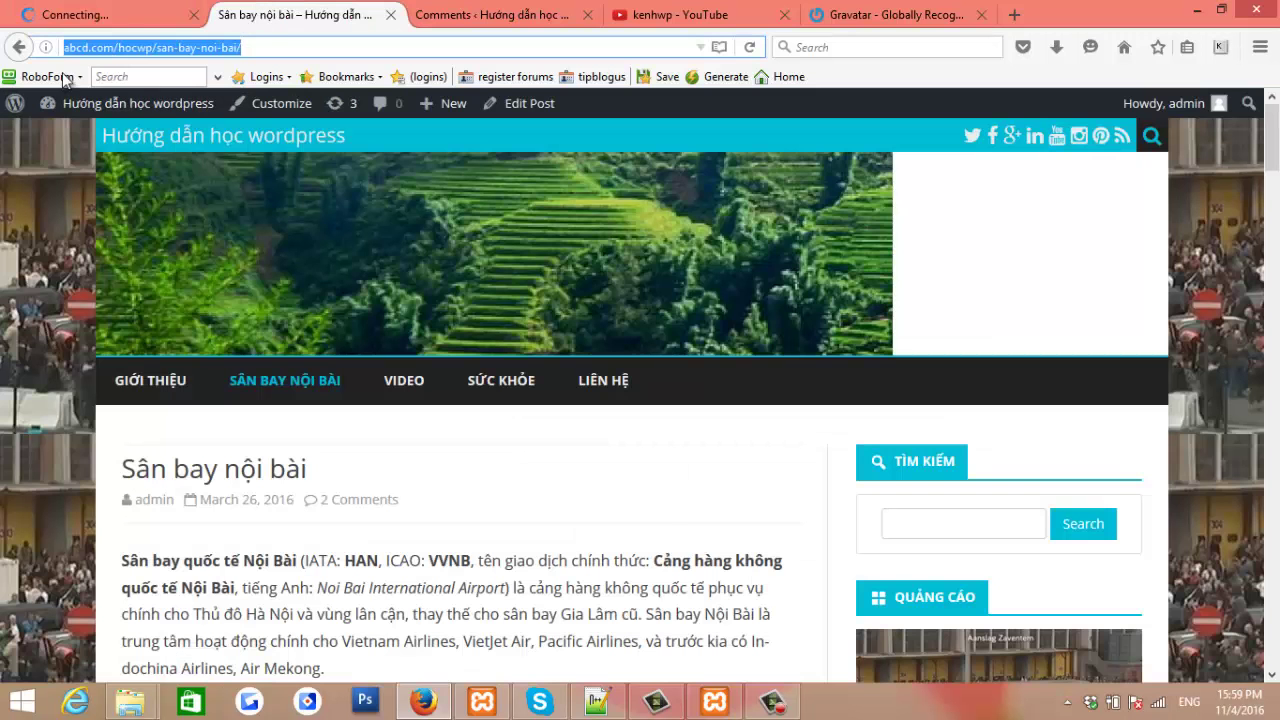
key(BackSpace)
key(Return)
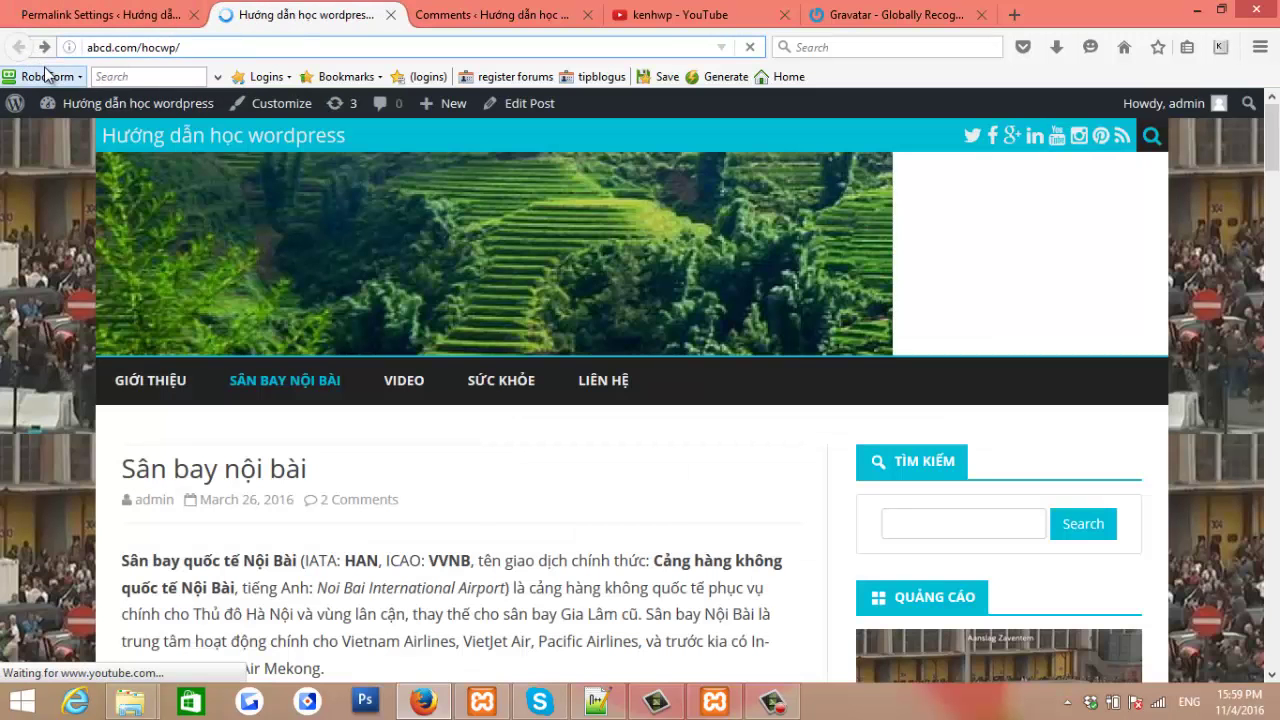
click(297, 386)
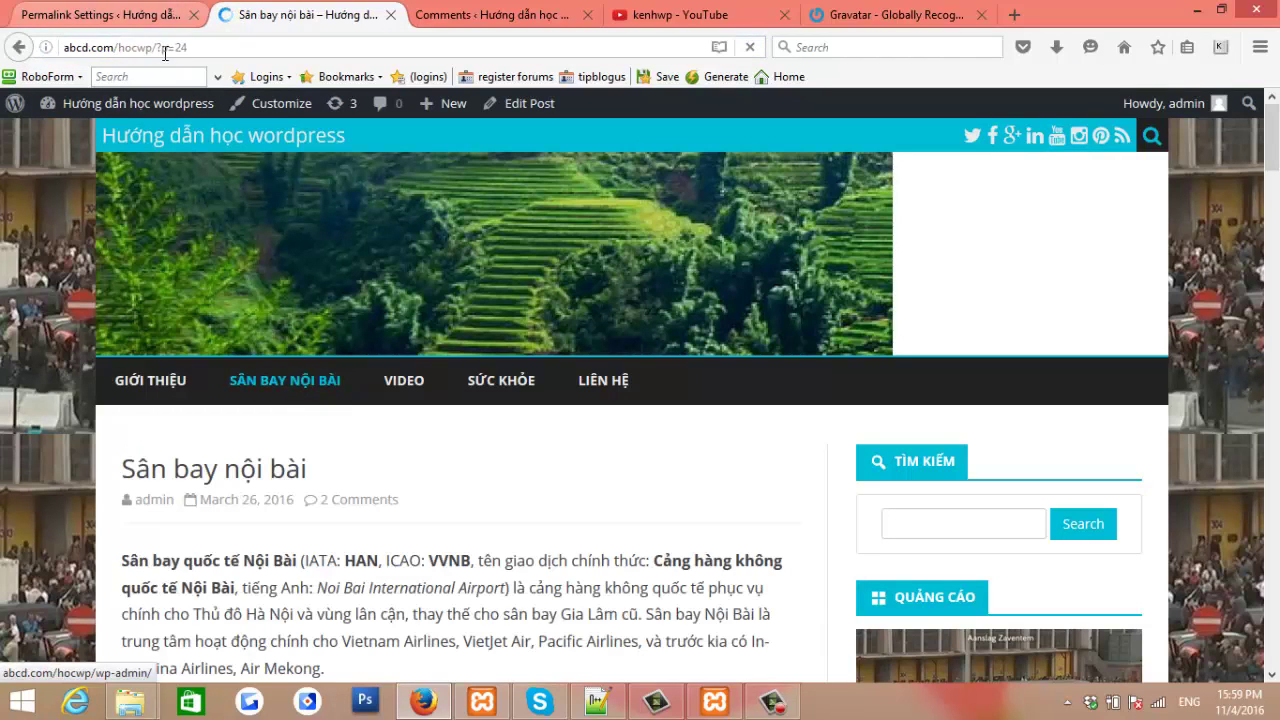
Highlight the "?p=24" part of the "Sân bay nội bài" post's address
mouse_move(158, 47)
mouse_down()
mouse_move(188, 47)
mouse_move(155, 47)
mouse_up()
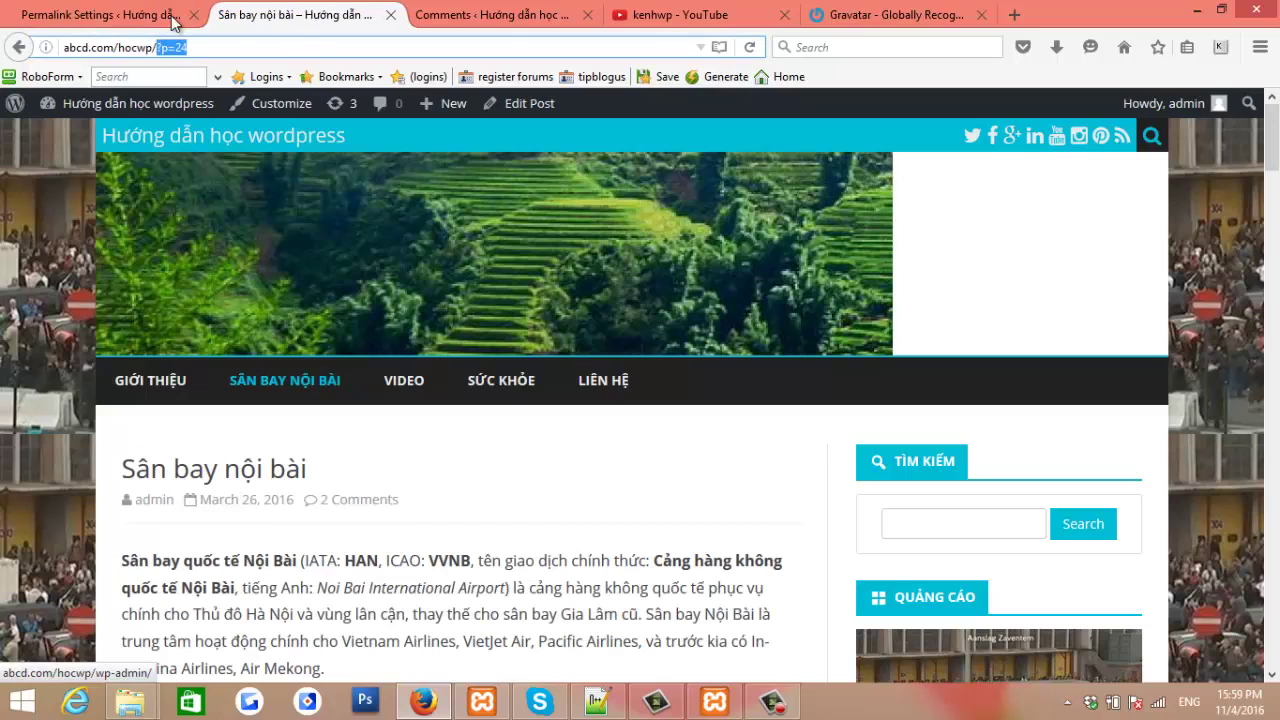
click(184, 46)
shift+click(195, 48)
click(163, 49)
shift+click(278, 48)
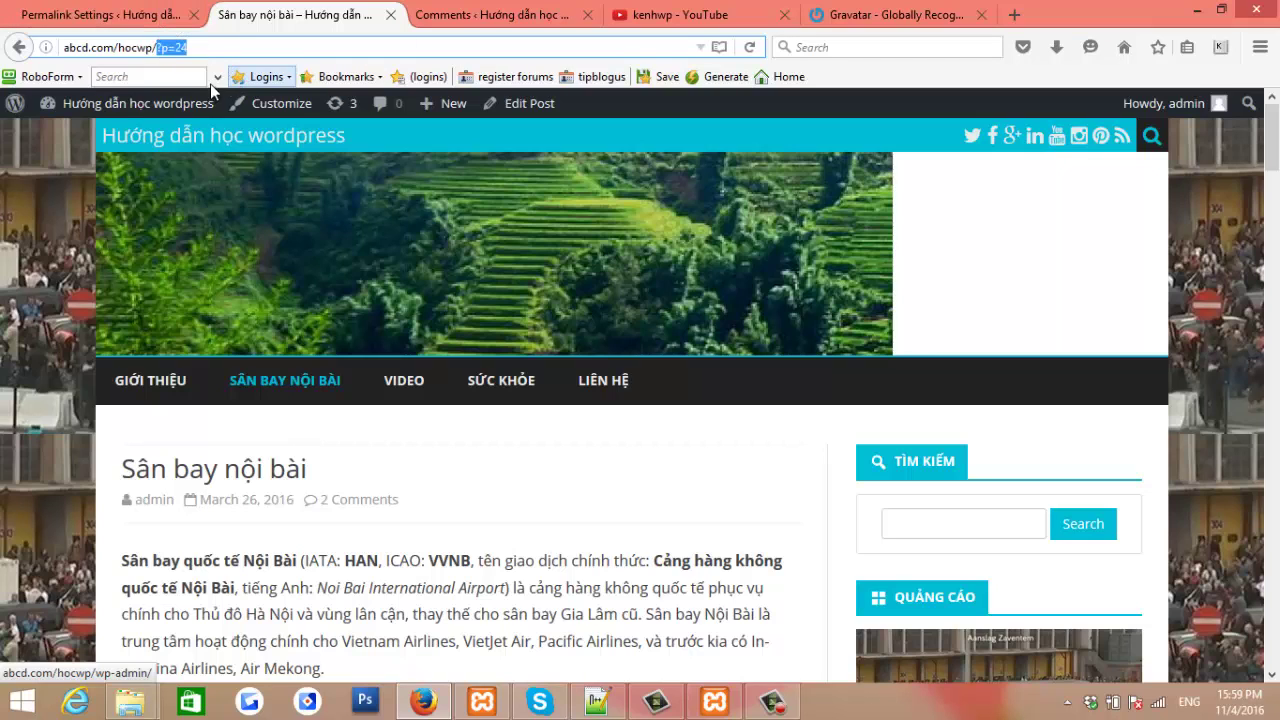
Set the permalink structure to Post name in Permalink Settings, keeping the category base "chuyen-muc", and save the changes
click(159, 18)
scroll(250, 540, down, 2)
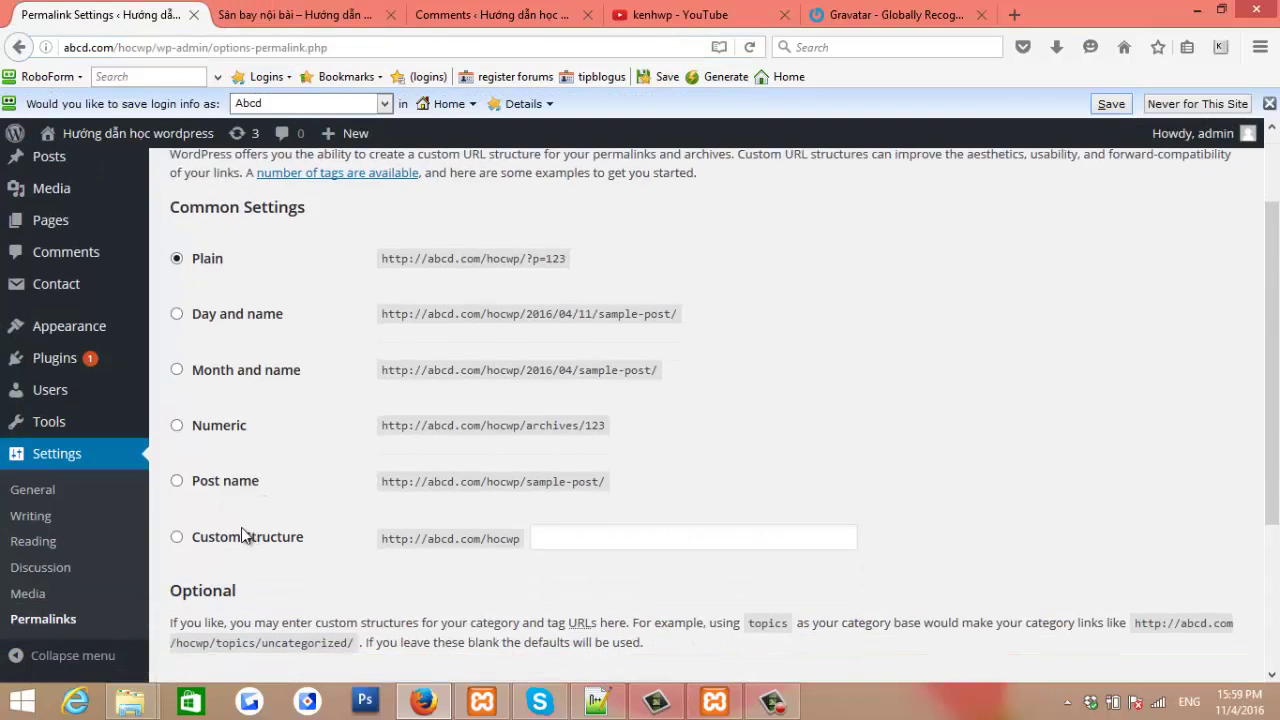
click(230, 481)
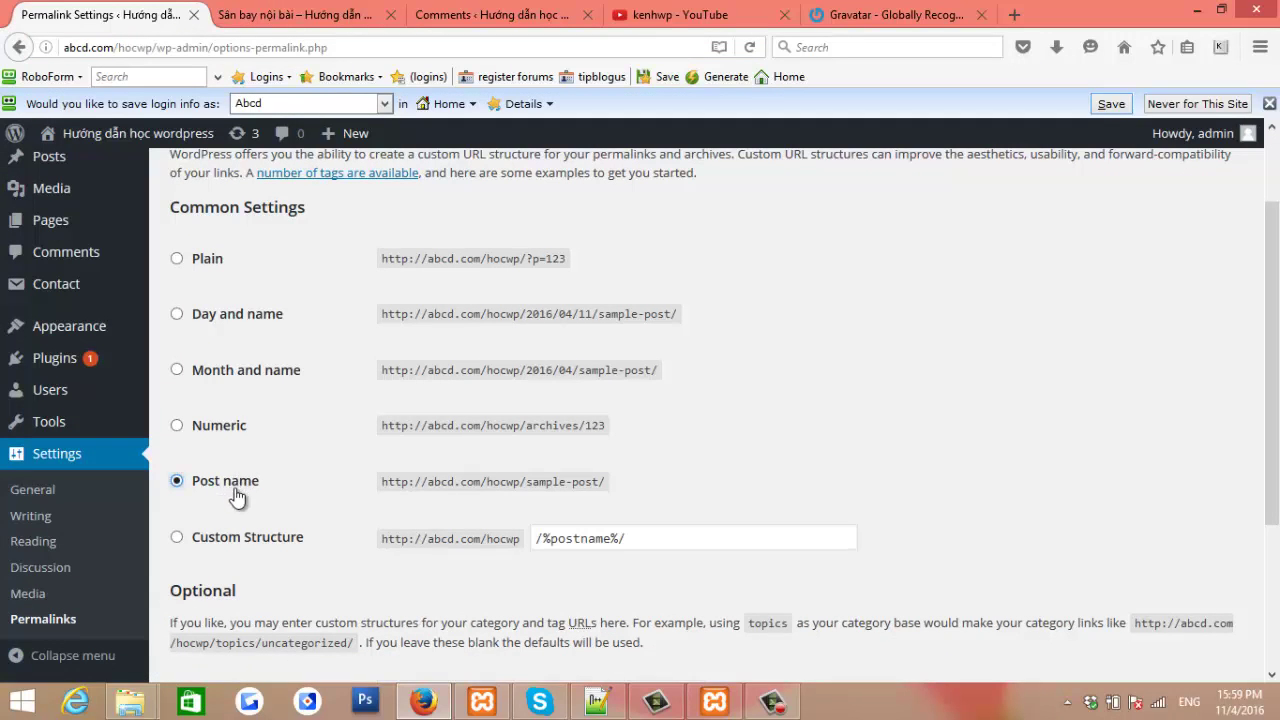
scroll(305, 505, down, 3)
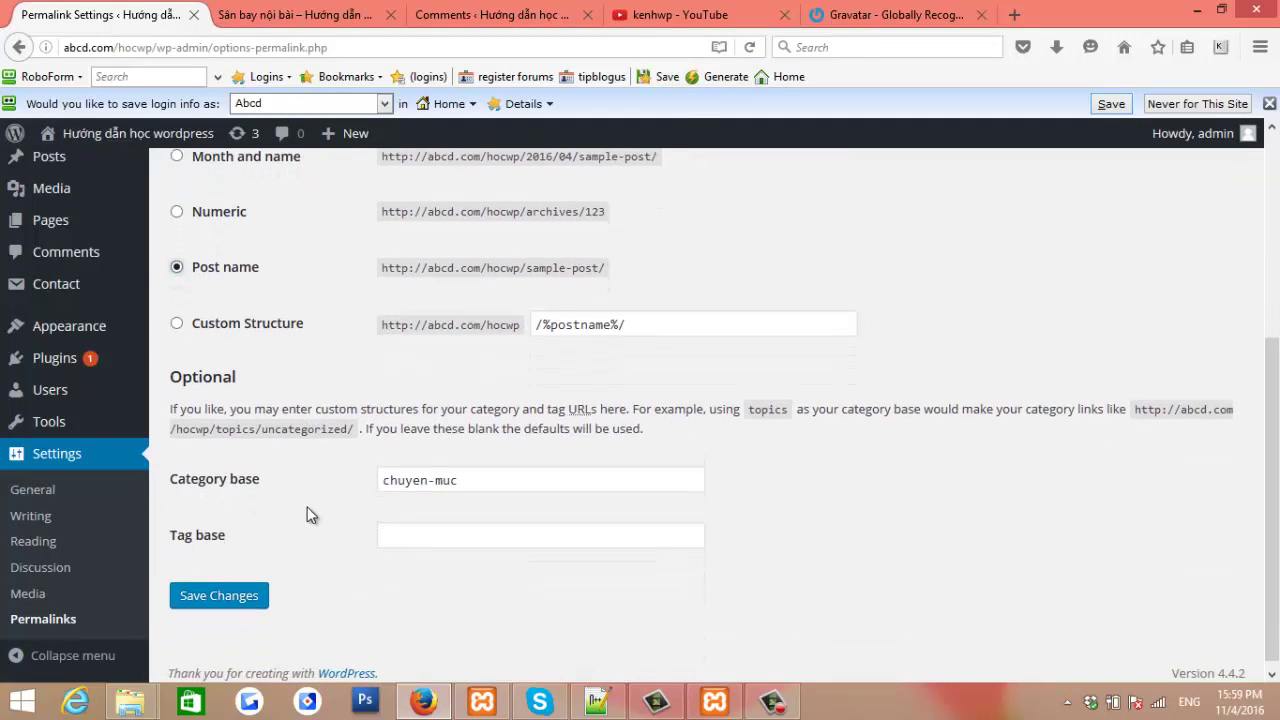
click(441, 478)
triple_click(441, 478)
click(436, 479)
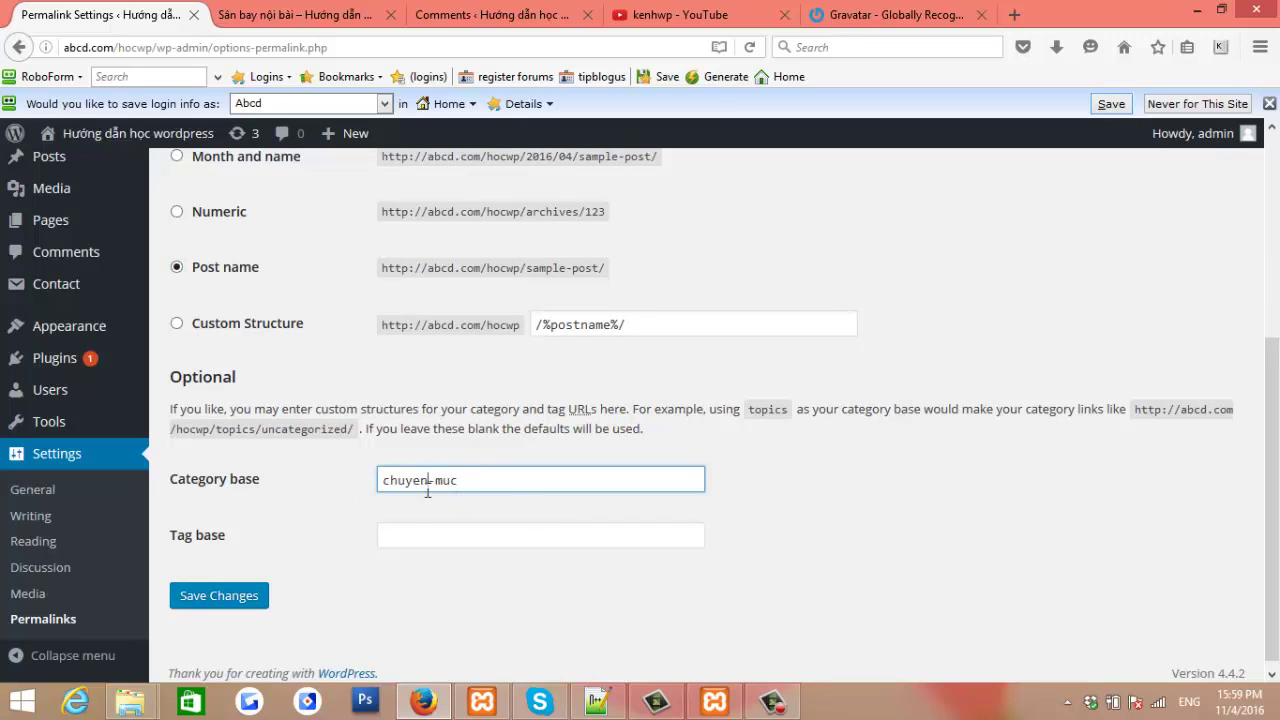
click(220, 597)
Reload the site's home page and open the "Giới thiệu" page to check its URL format
click(295, 14)
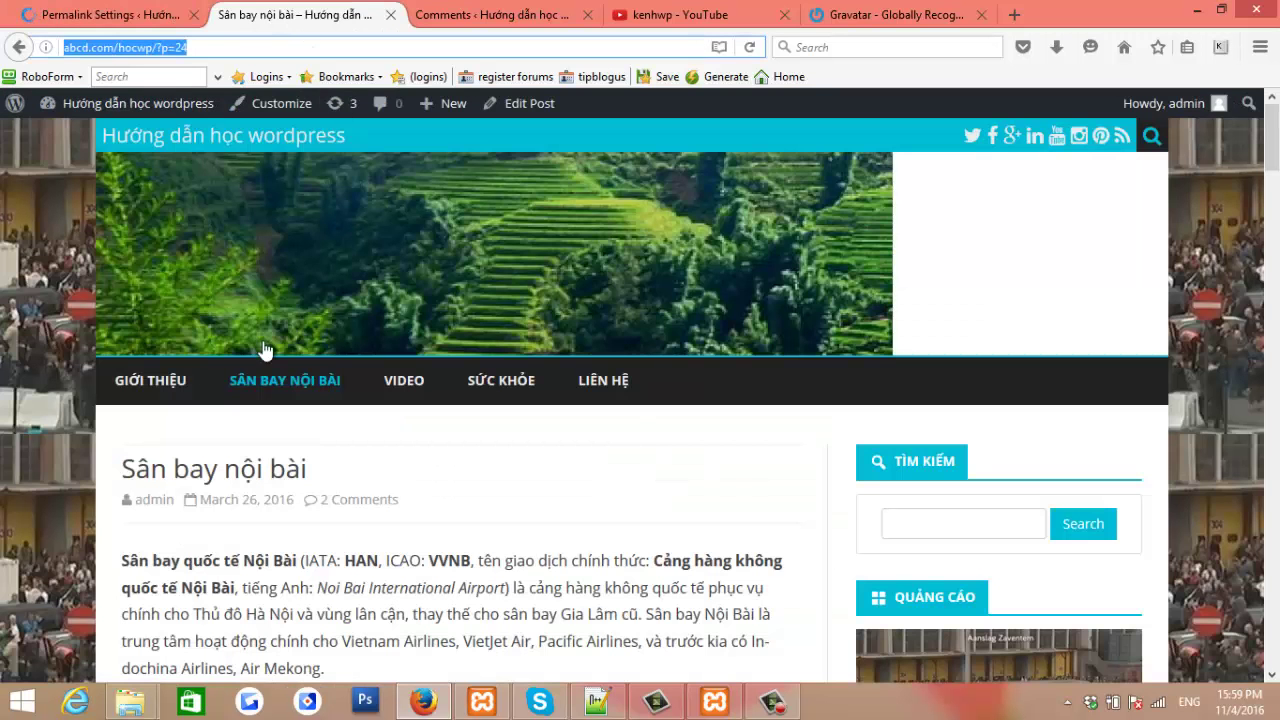
click(196, 244)
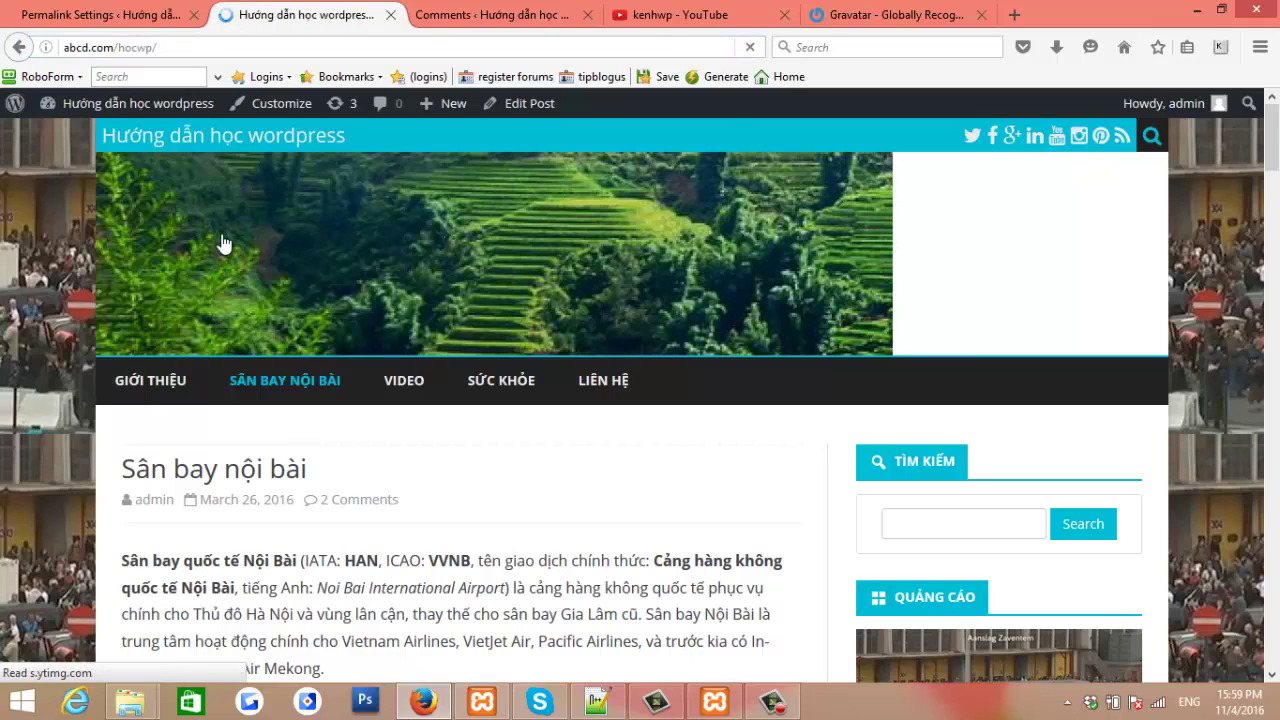
scroll(224, 244, down, 2)
click(184, 284)
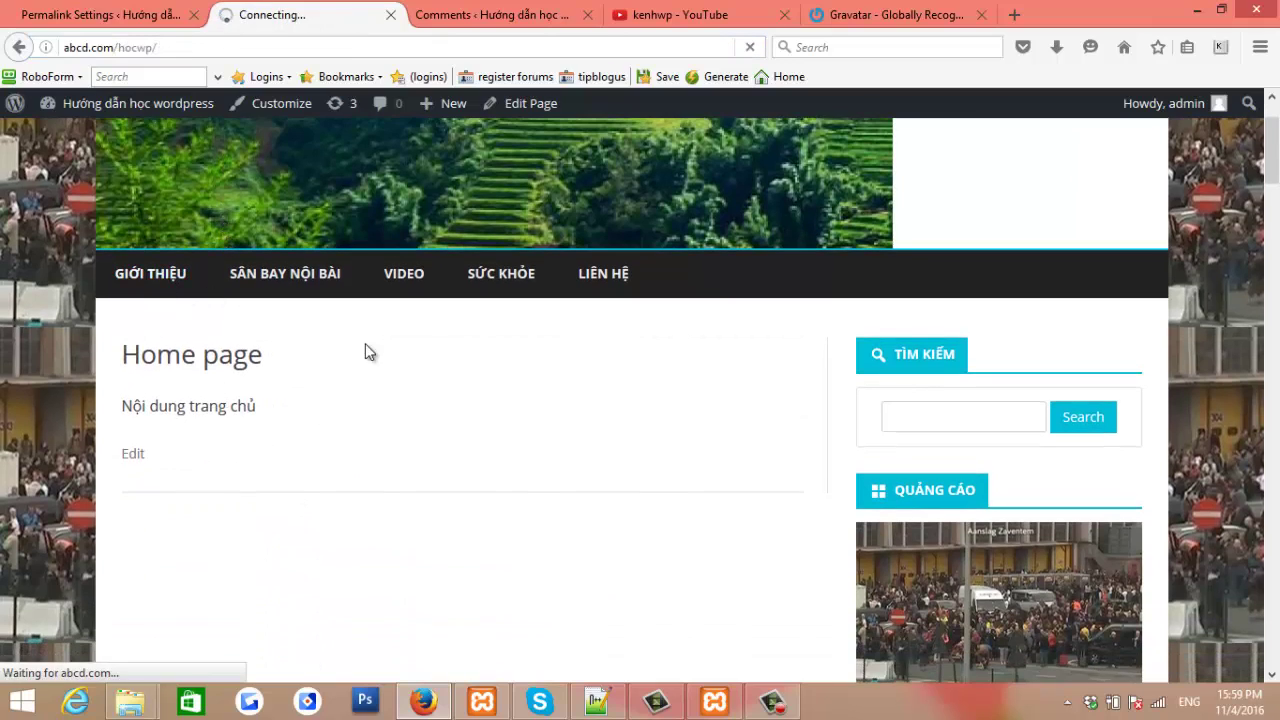
scroll(340, 311, down, 5)
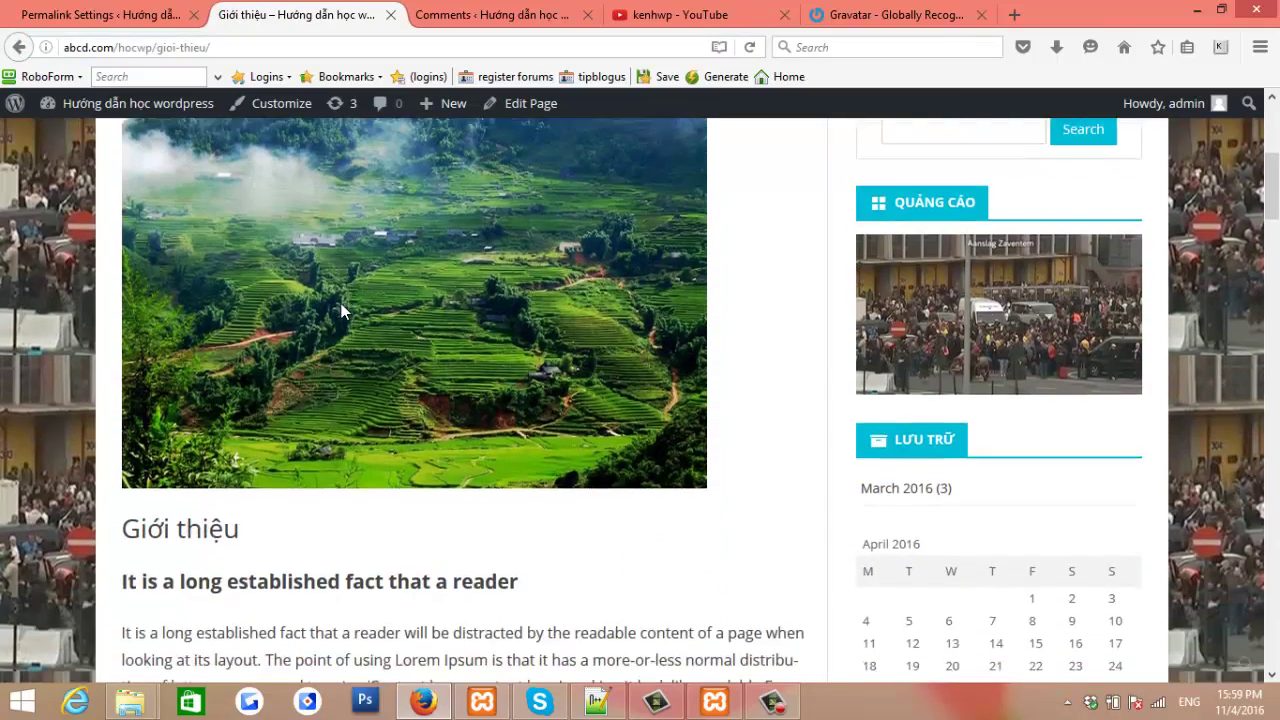
Open the "Sức khỏe" category archive and highlight the category base in its address
scroll(340, 311, down, 6)
click(893, 462)
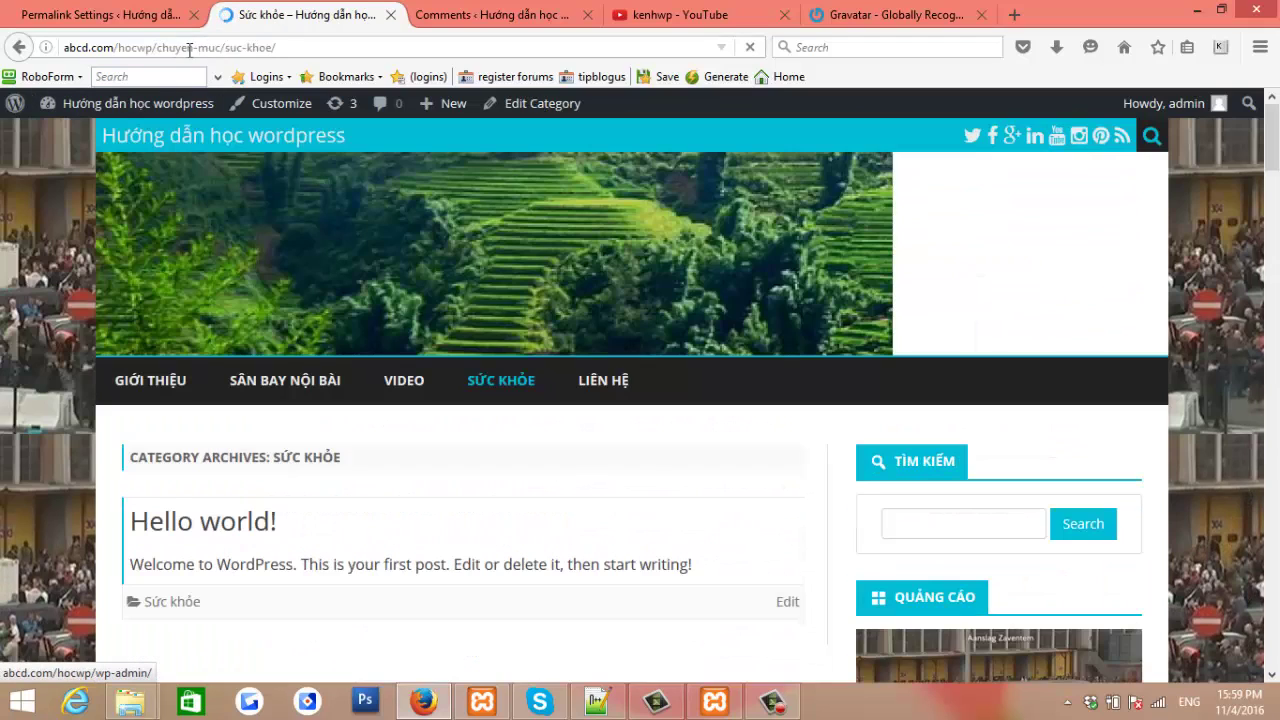
drag(168, 47, 213, 48)
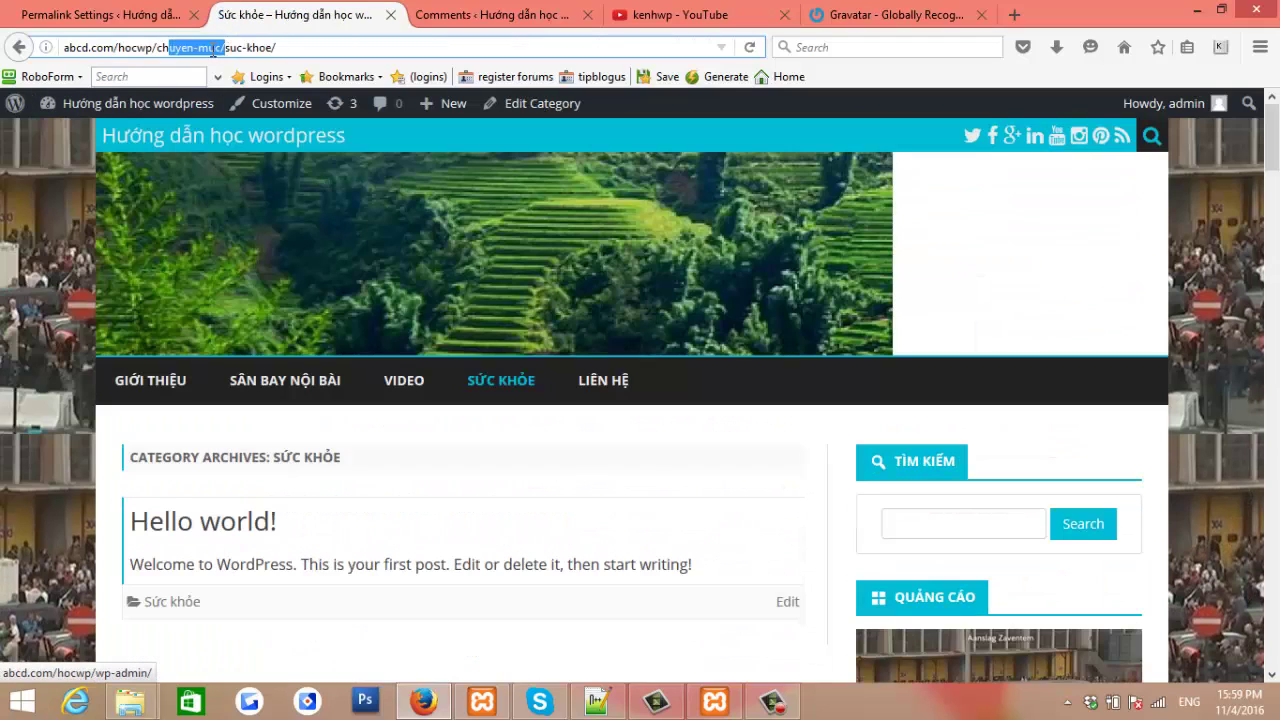
click(164, 47)
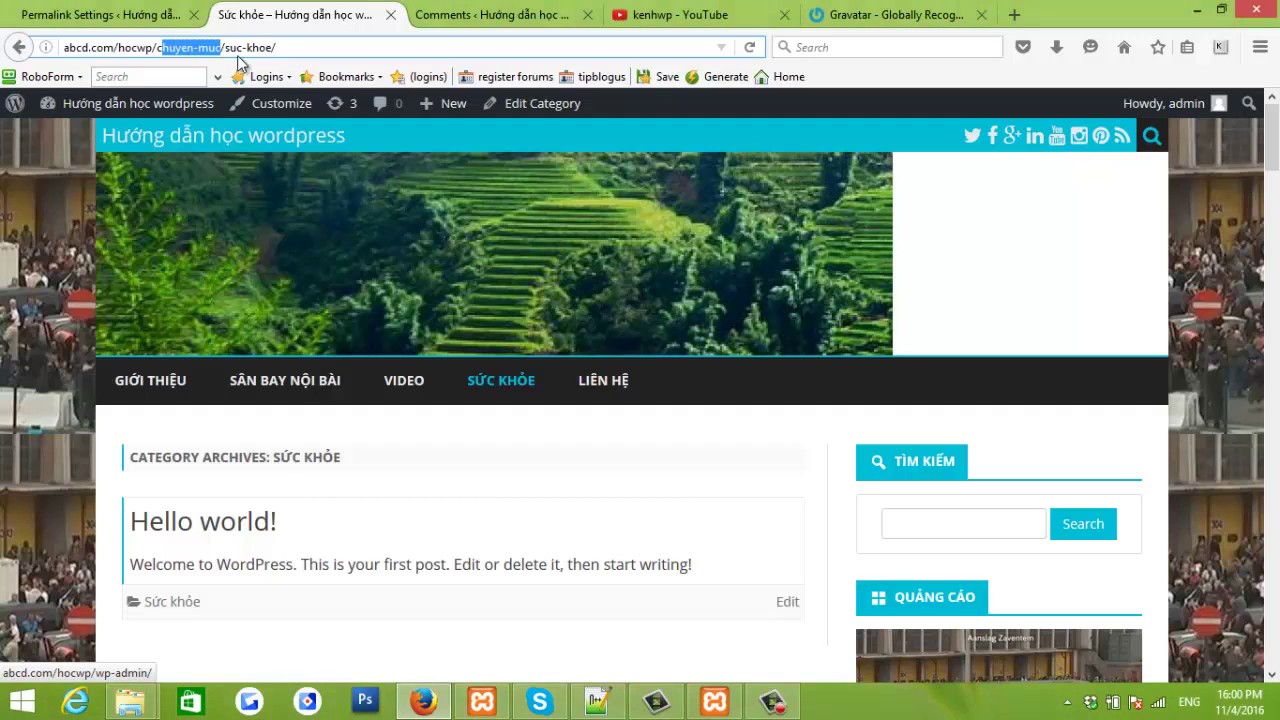
Return to Permalink Settings, review the category and tag bases, and save the settings again
click(100, 14)
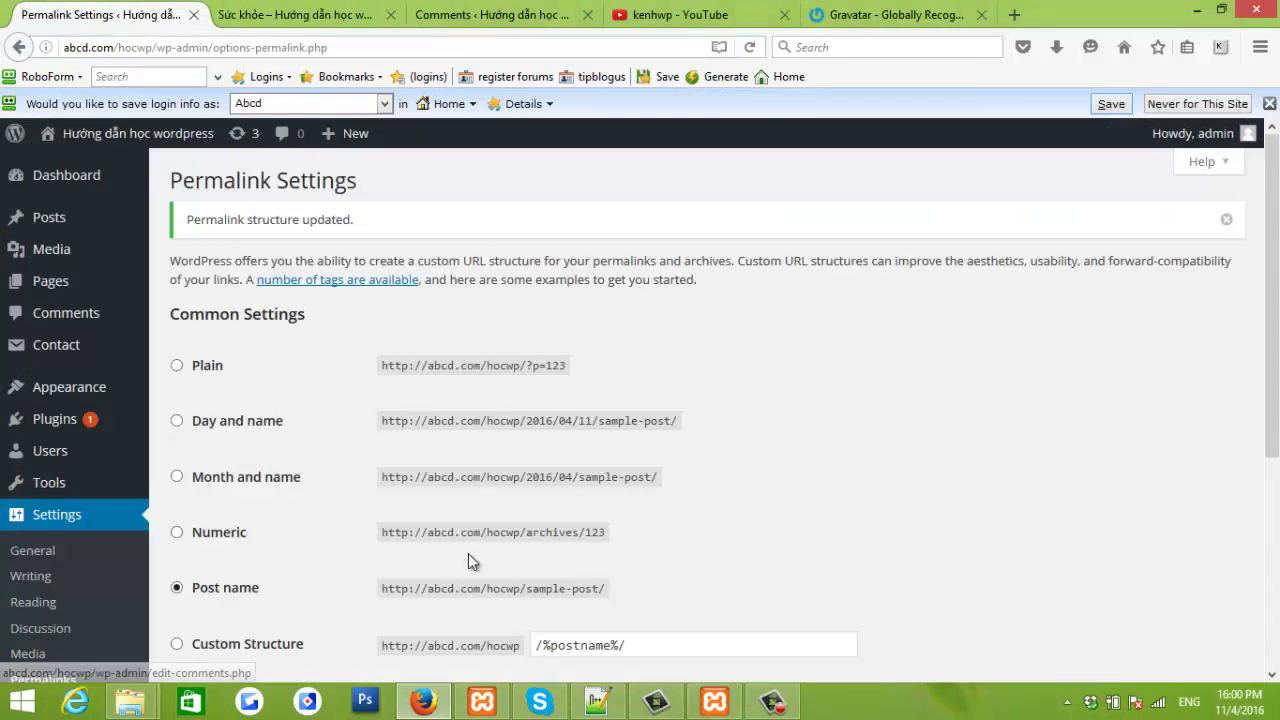
scroll(237, 617, down, 4)
scroll(247, 588, down, 2)
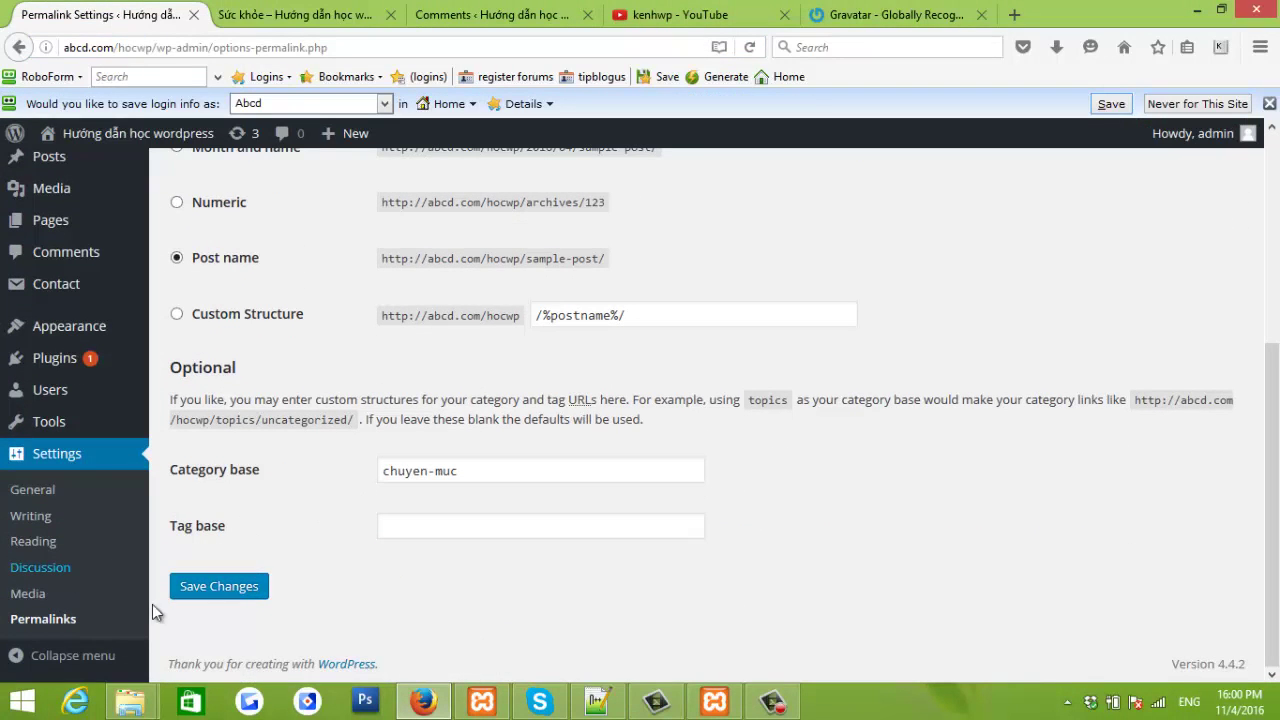
click(219, 586)
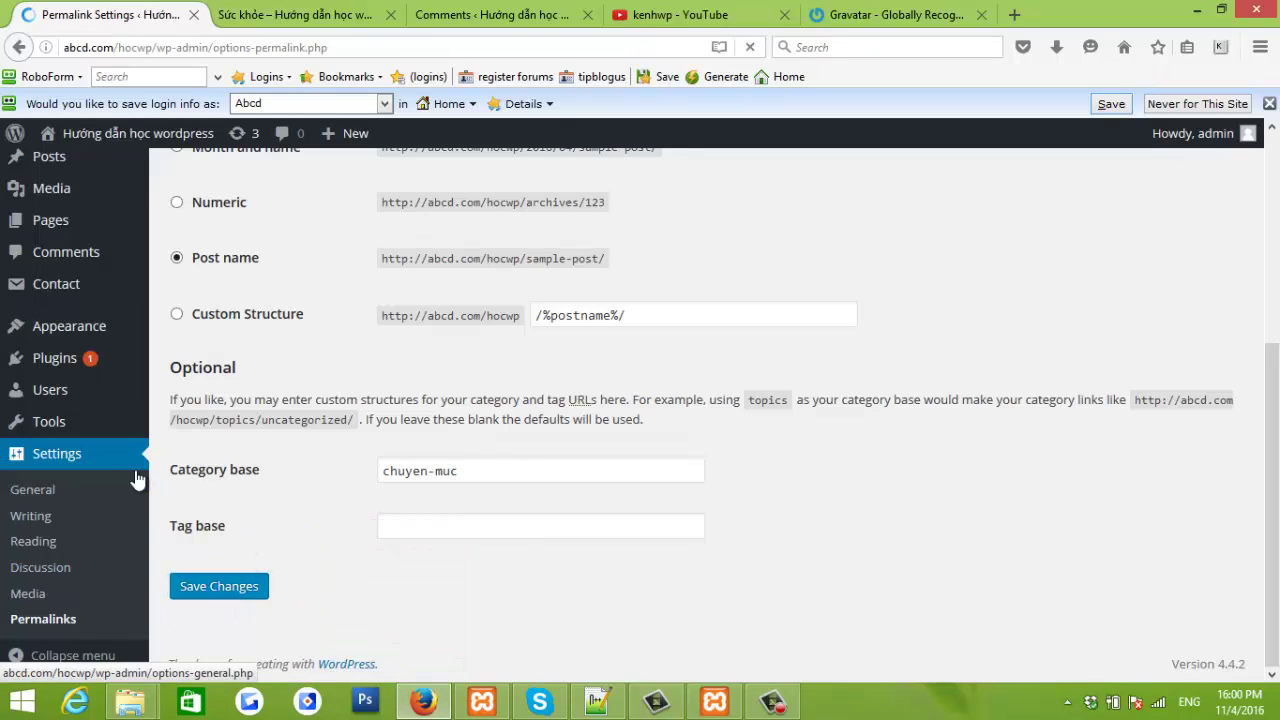
Collapse the admin menu to icons and expand it again
scroll(103, 545, down, 5)
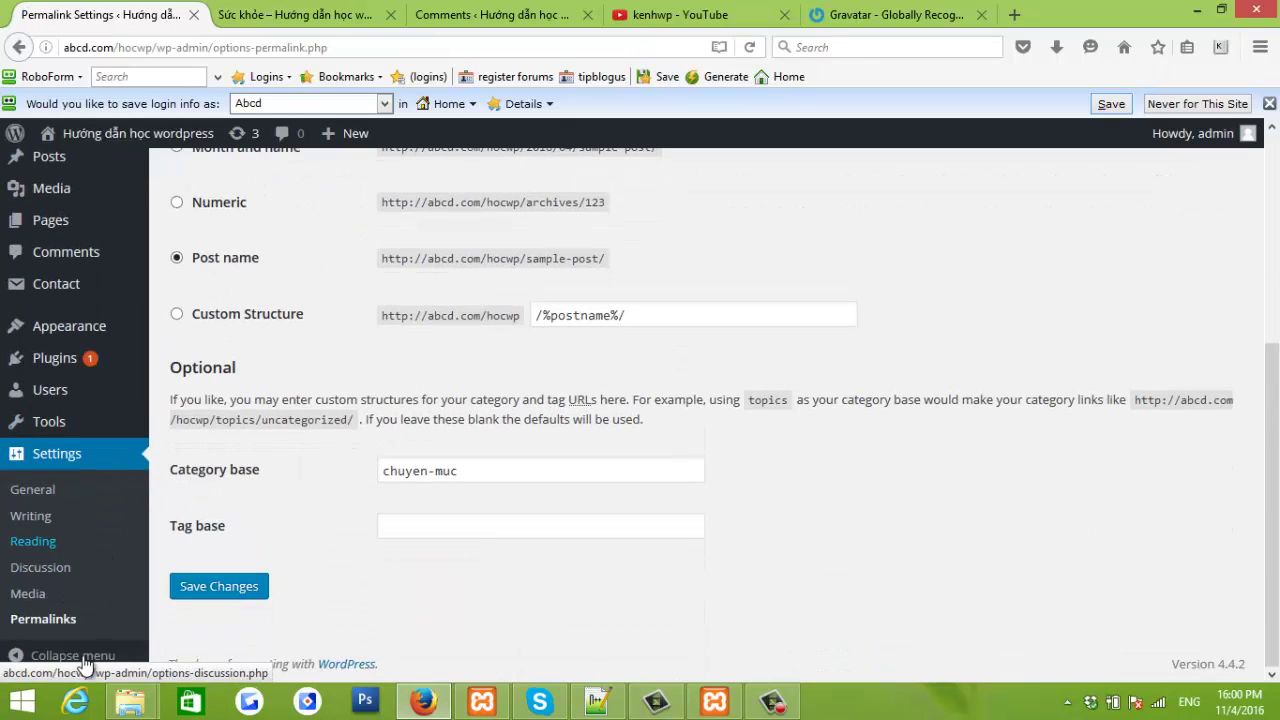
click(25, 660)
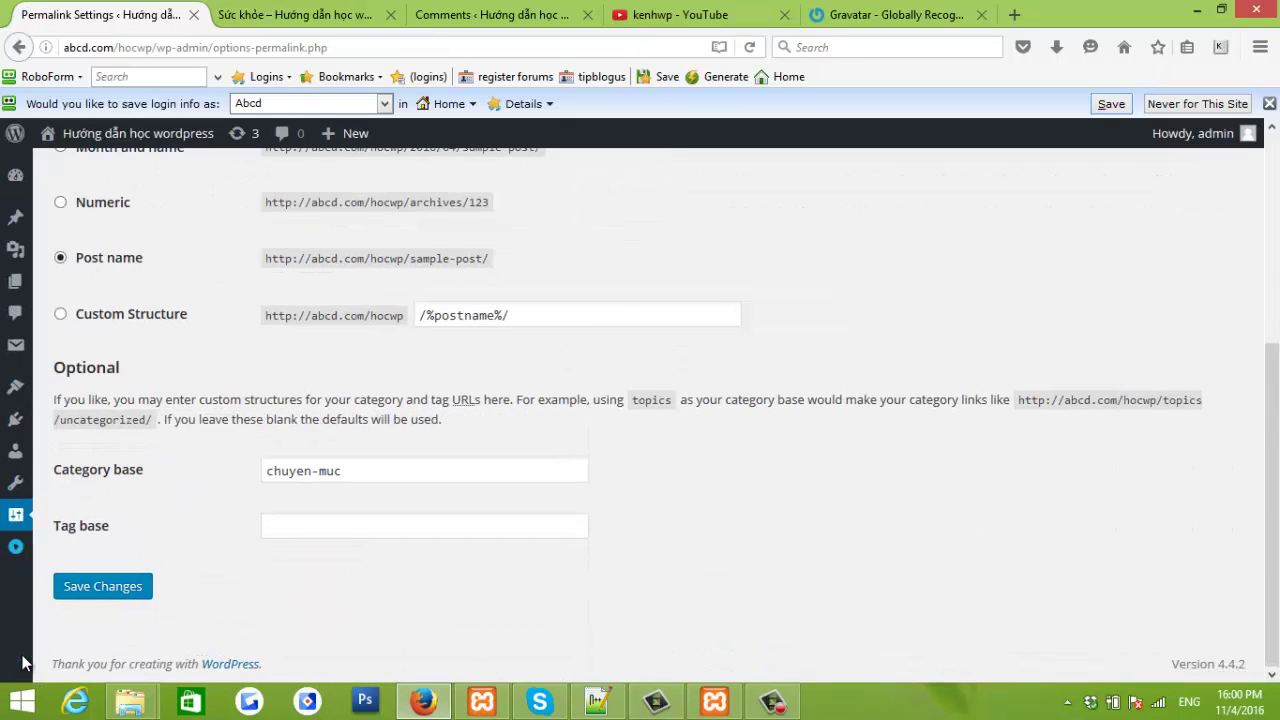
click(20, 545)
scroll(300, 520, up, 4)
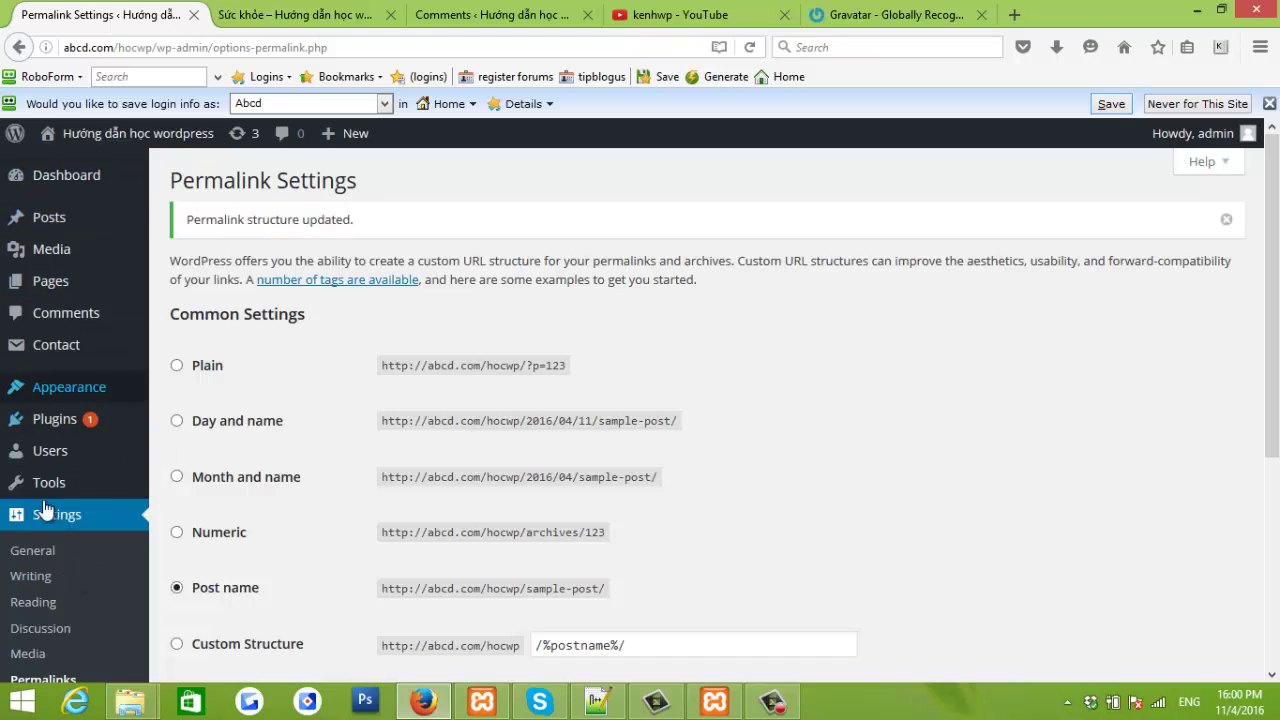
Open the Plugins page to view the installed plugins
scroll(28, 525, down, 3)
scroll(28, 518, down, 3)
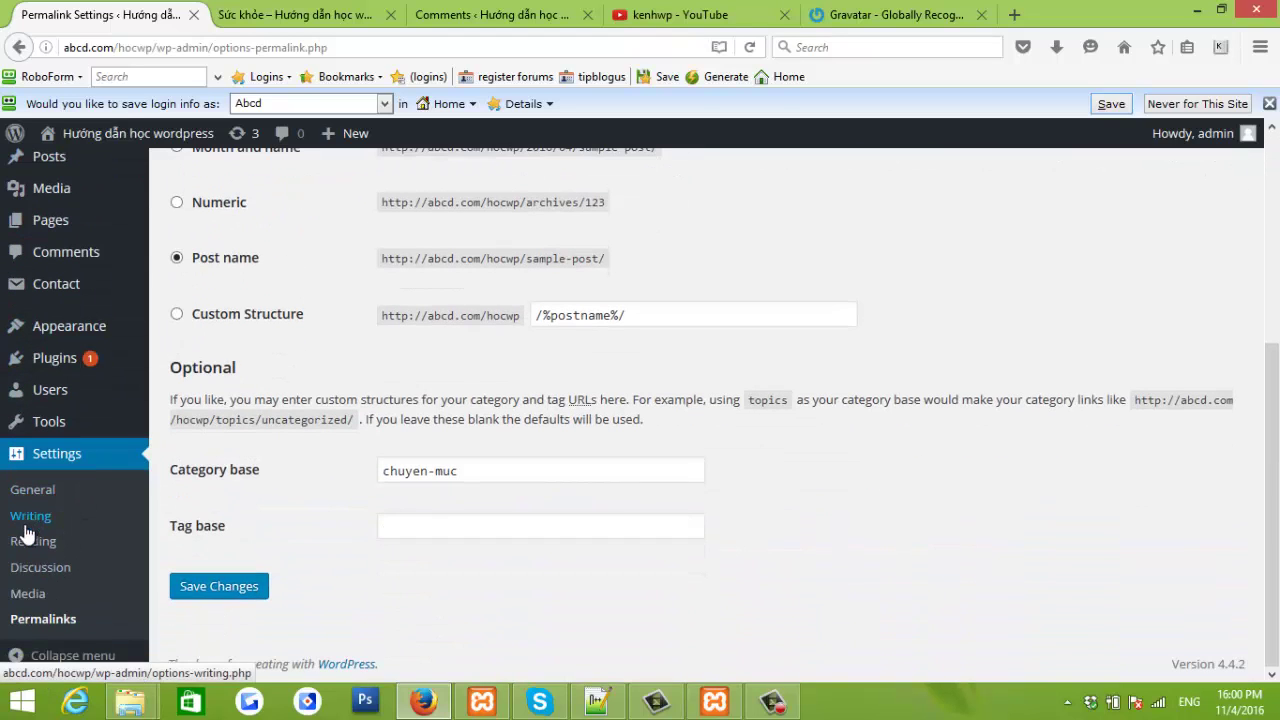
click(70, 367)
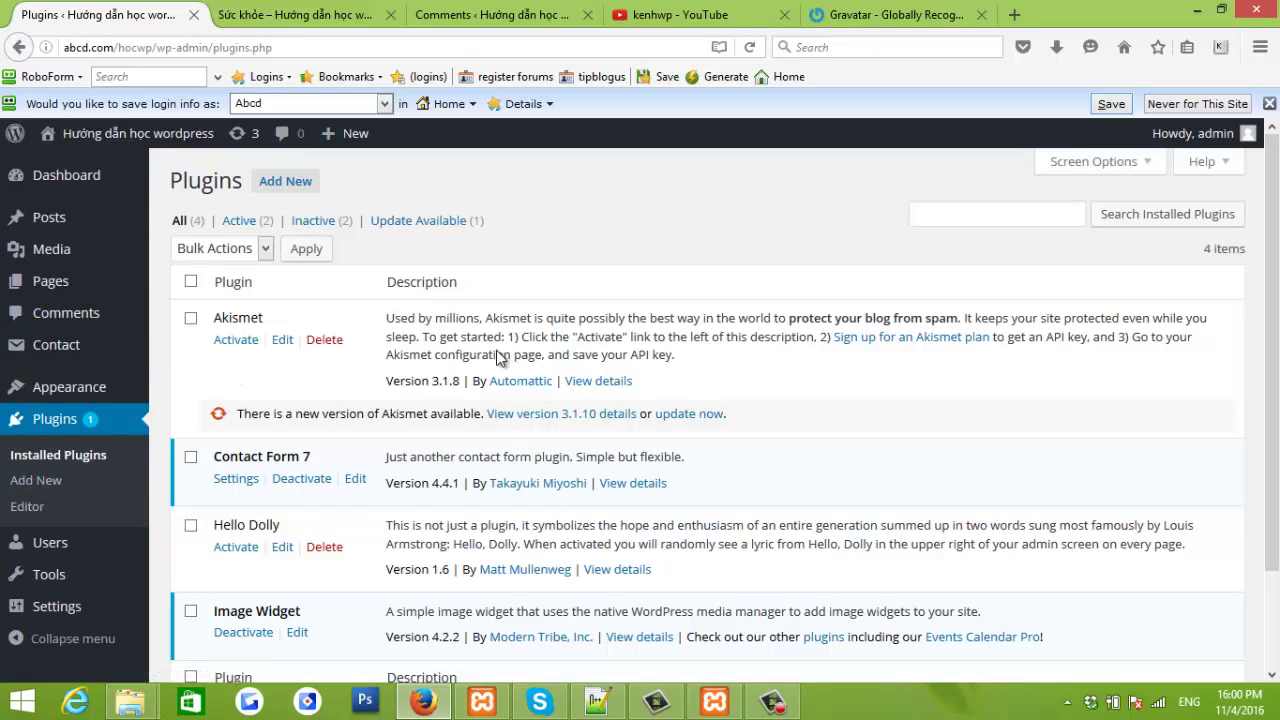
click(772, 703)
click(772, 703)
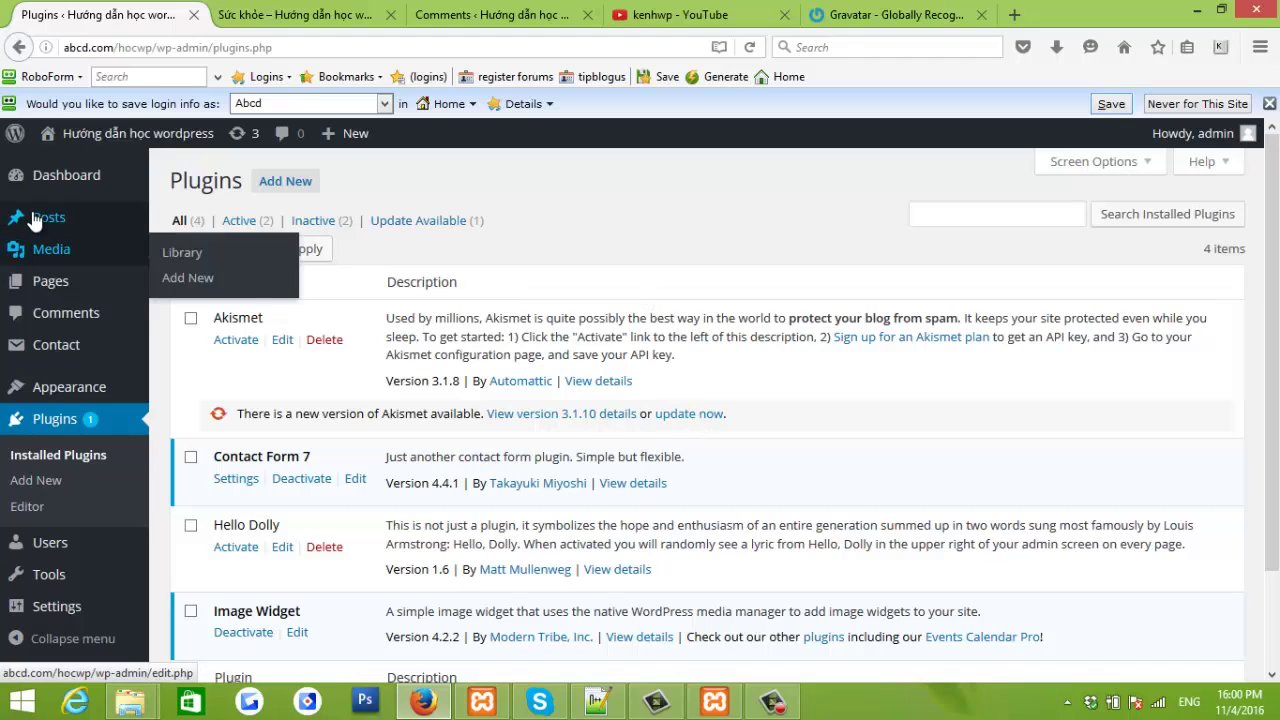
Open the Dashboard, visit the site from it and look over the home page's content and sidebar
click(50, 175)
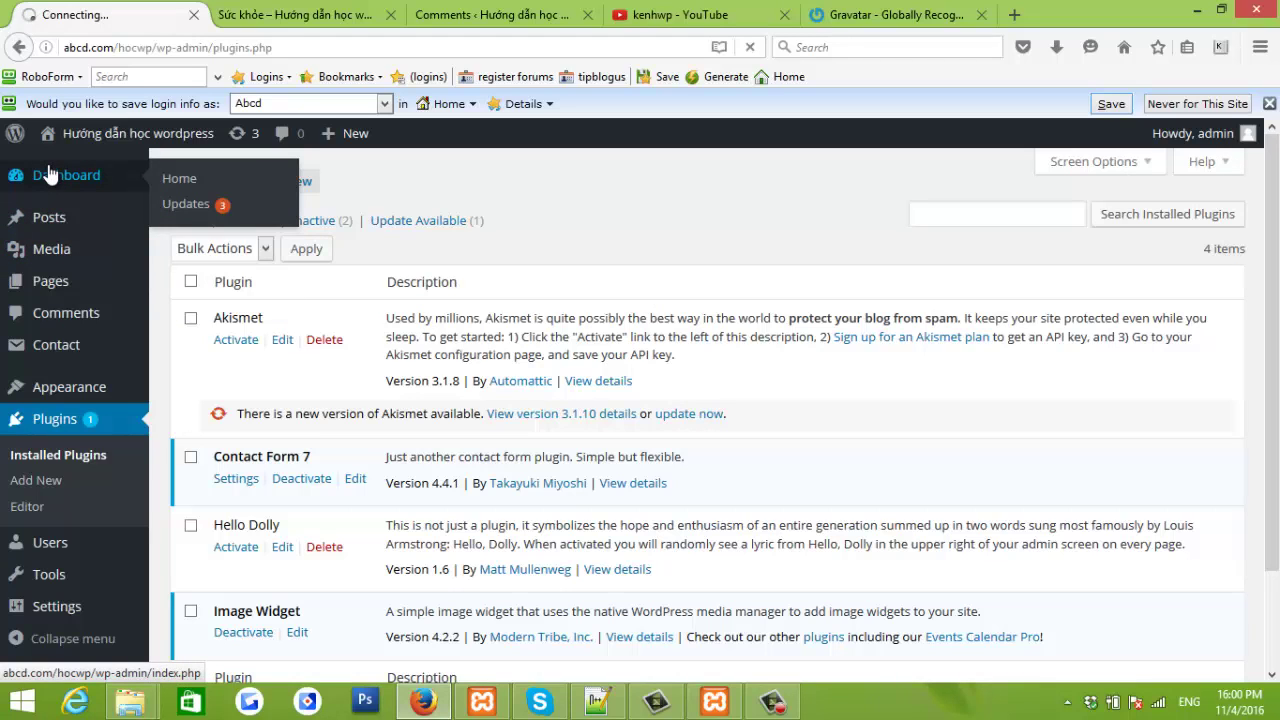
mouse_move(90, 147)
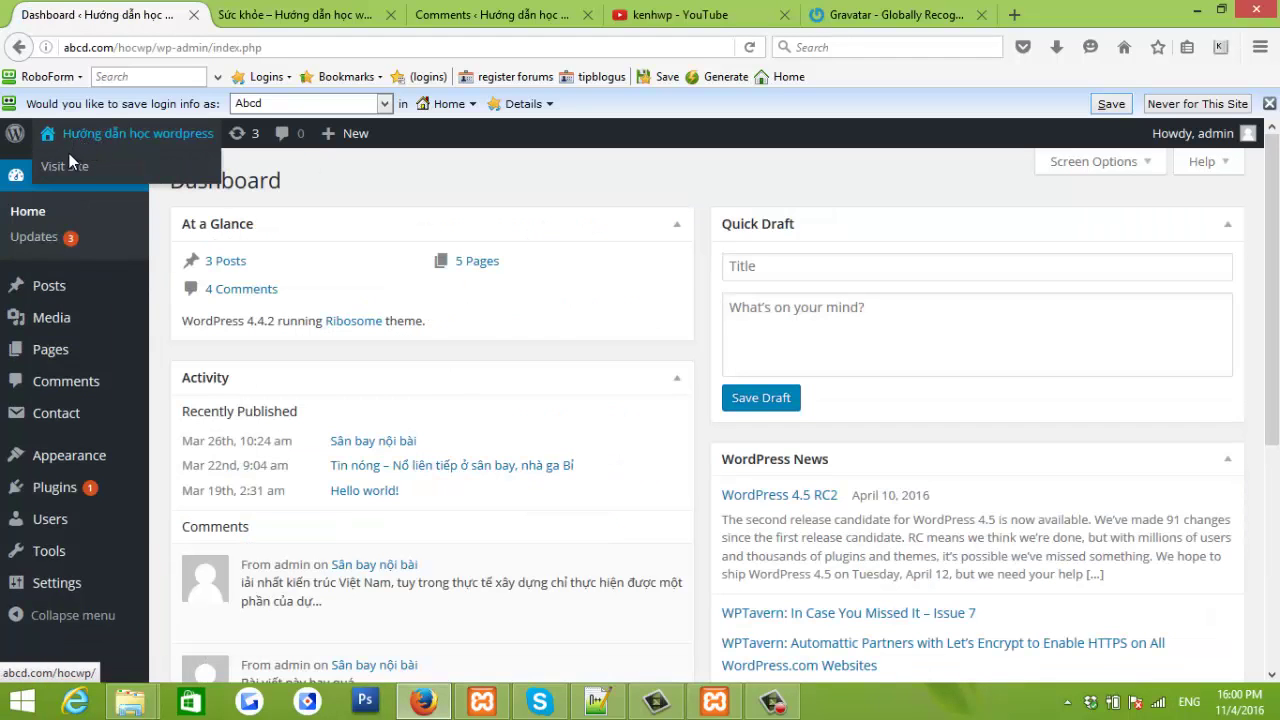
click(66, 166)
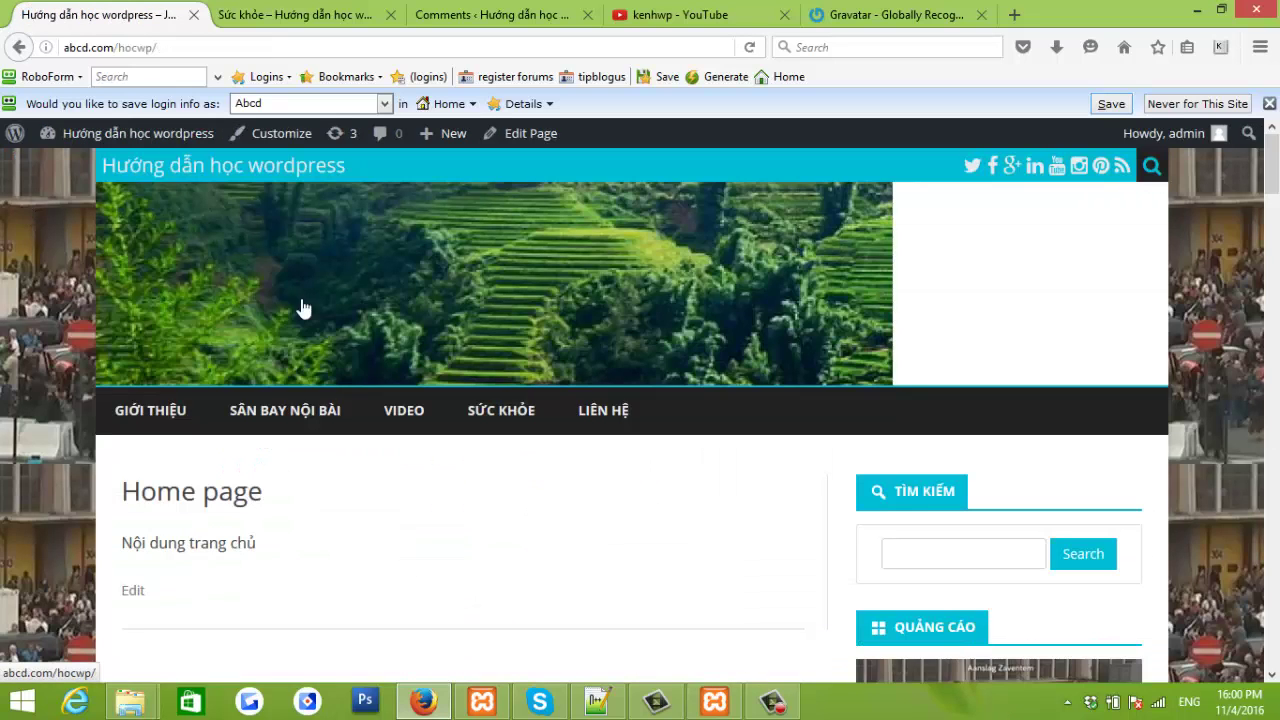
scroll(212, 320, down, 5)
scroll(210, 331, down, 5)
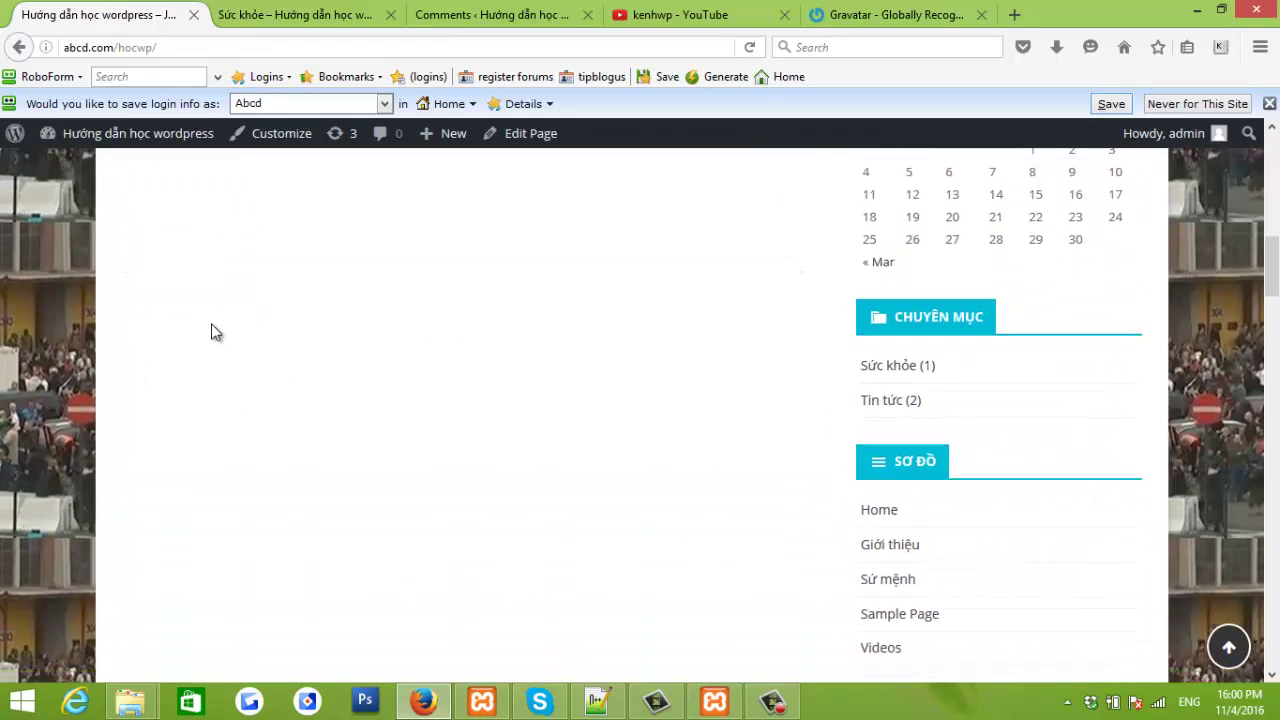
scroll(225, 286, up, 4)
scroll(225, 286, up, 4)
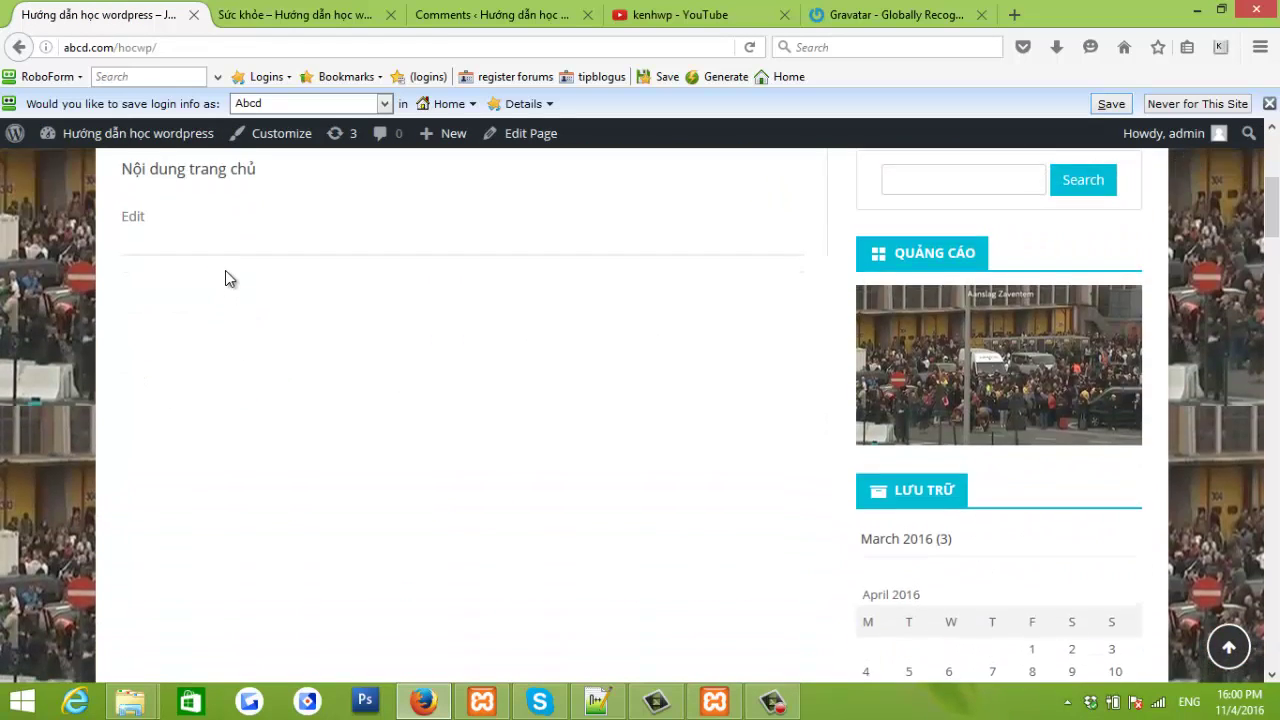
scroll(226, 272, up, 2)
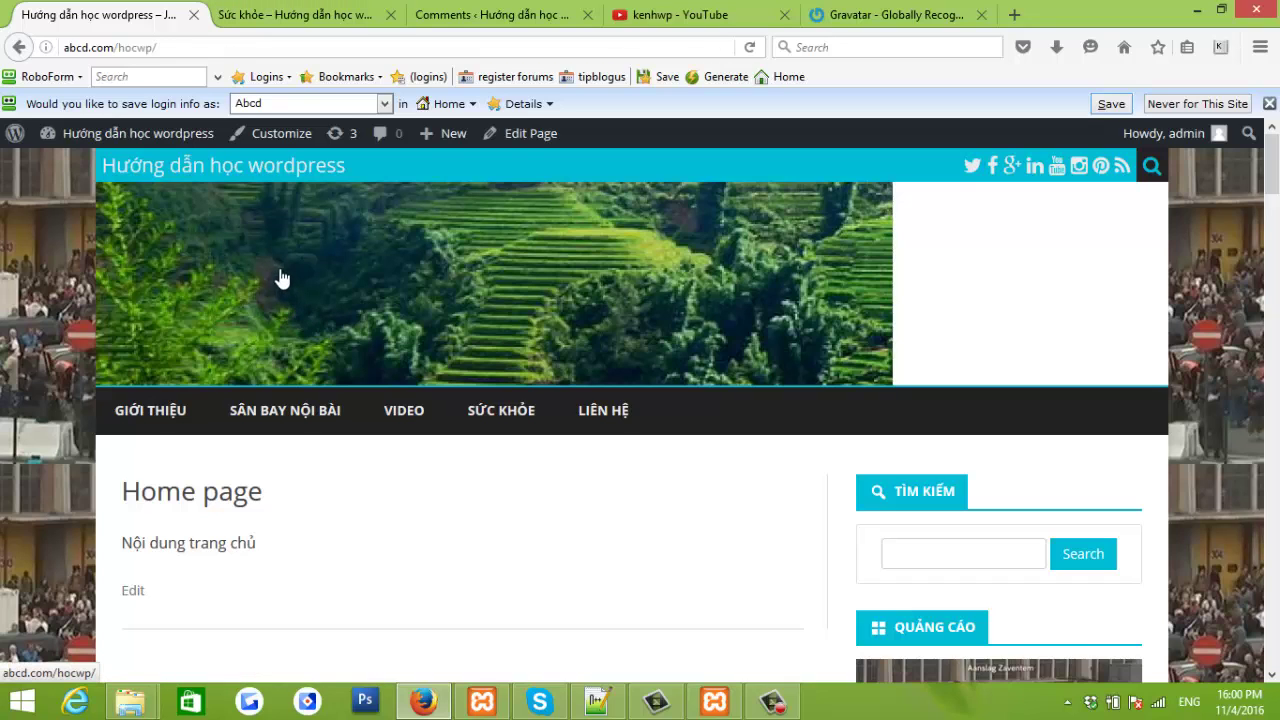
Return to the admin Dashboard and open the Themes page to look through the installed themes
mouse_move(122, 138)
click(88, 172)
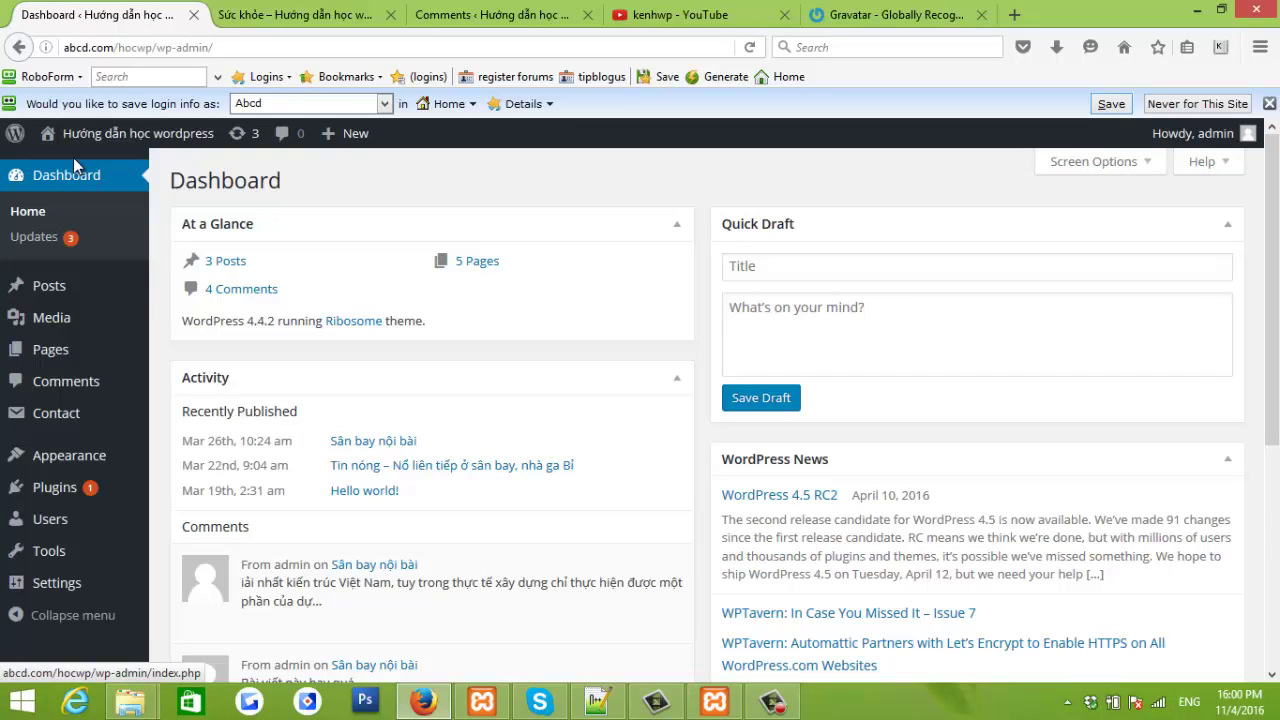
mouse_move(70, 455)
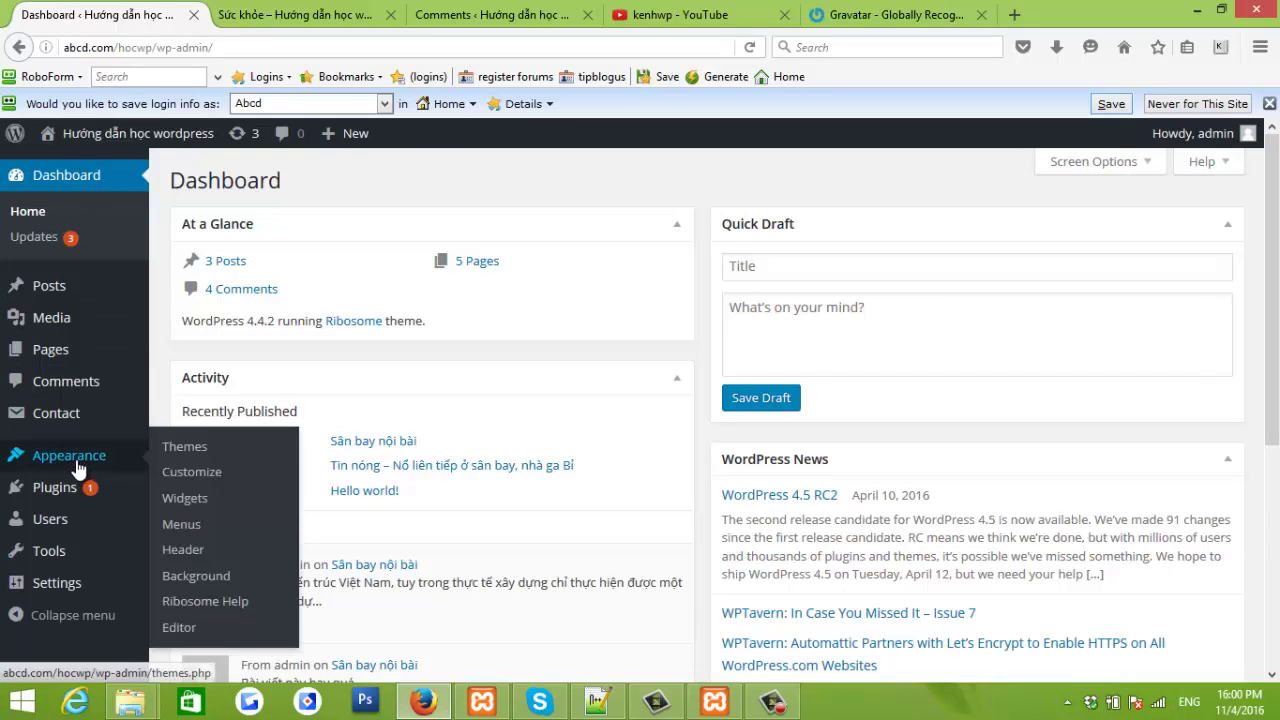
click(182, 455)
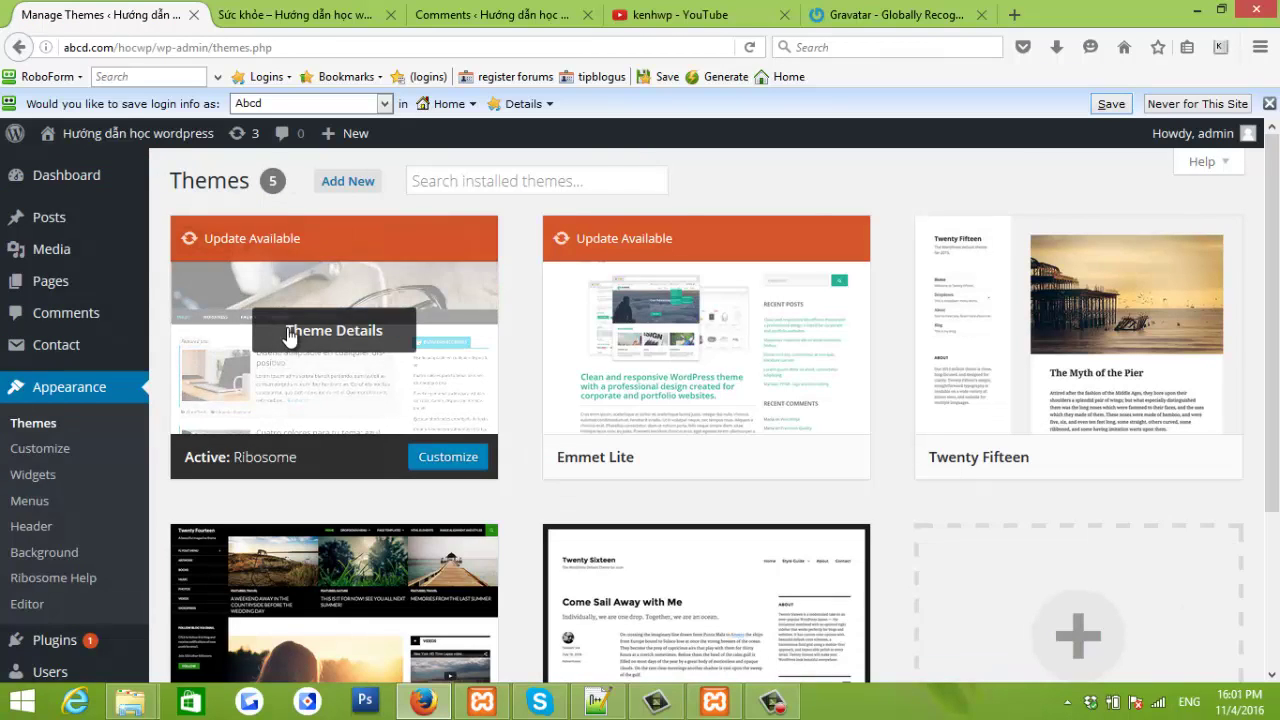
scroll(297, 329, down, 3)
scroll(307, 316, up, 3)
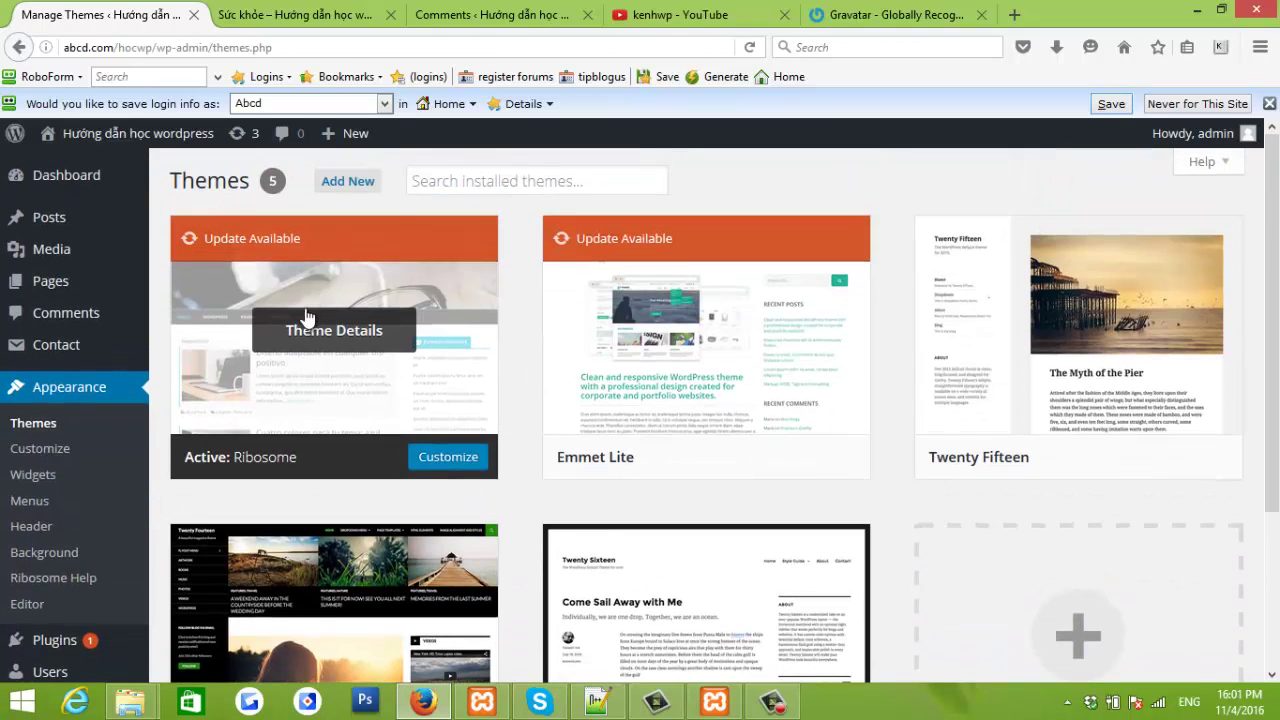
Open the Add Themes page, go back to the installed themes and reopen Add Themes to view the featured themes
click(371, 186)
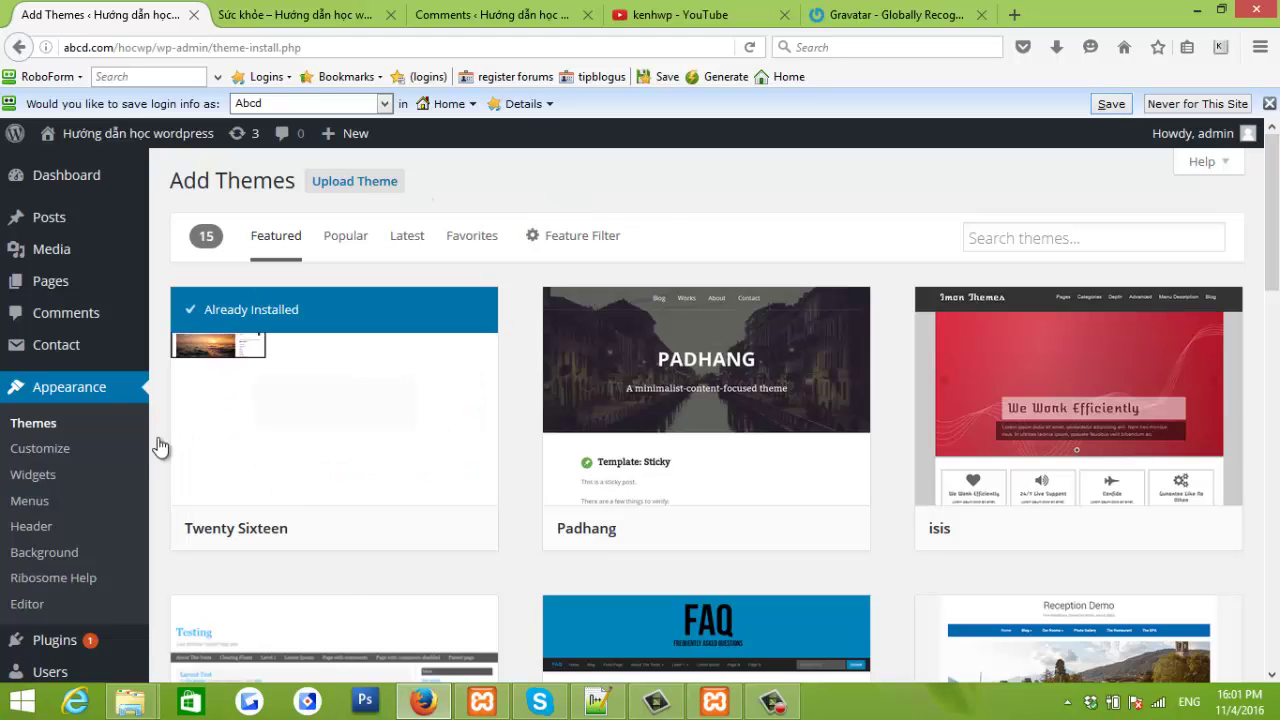
click(52, 428)
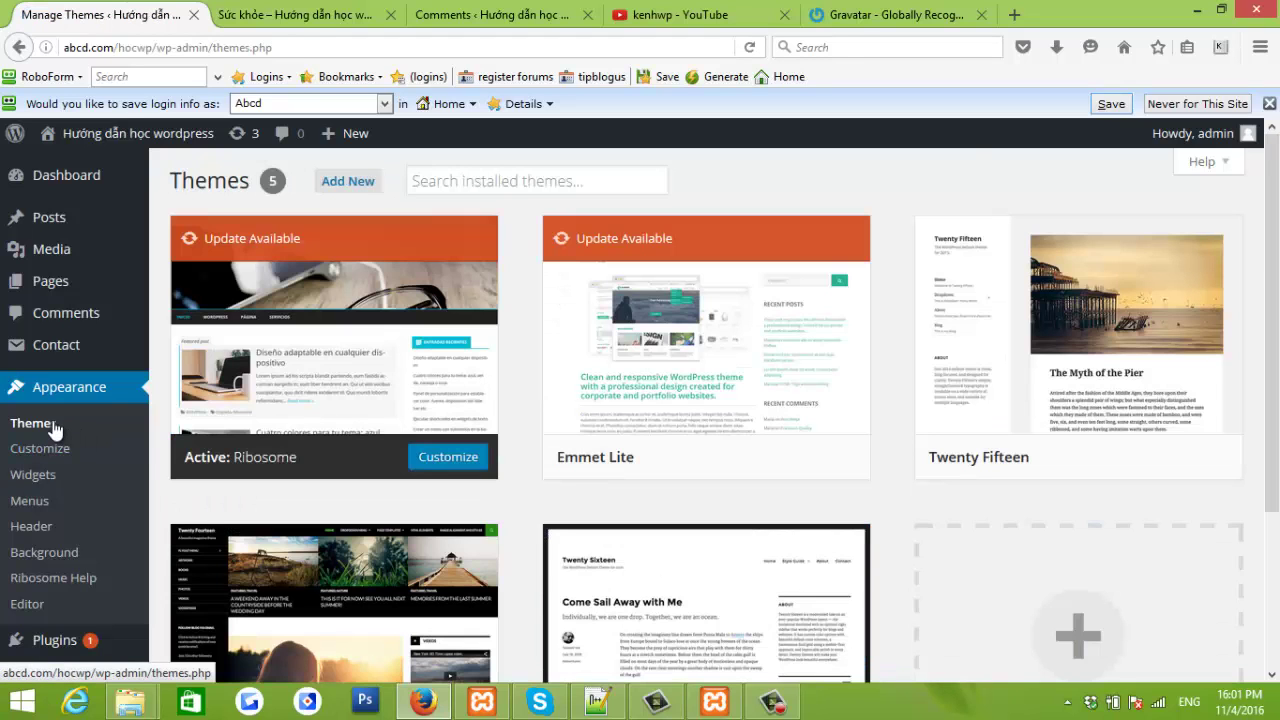
click(349, 196)
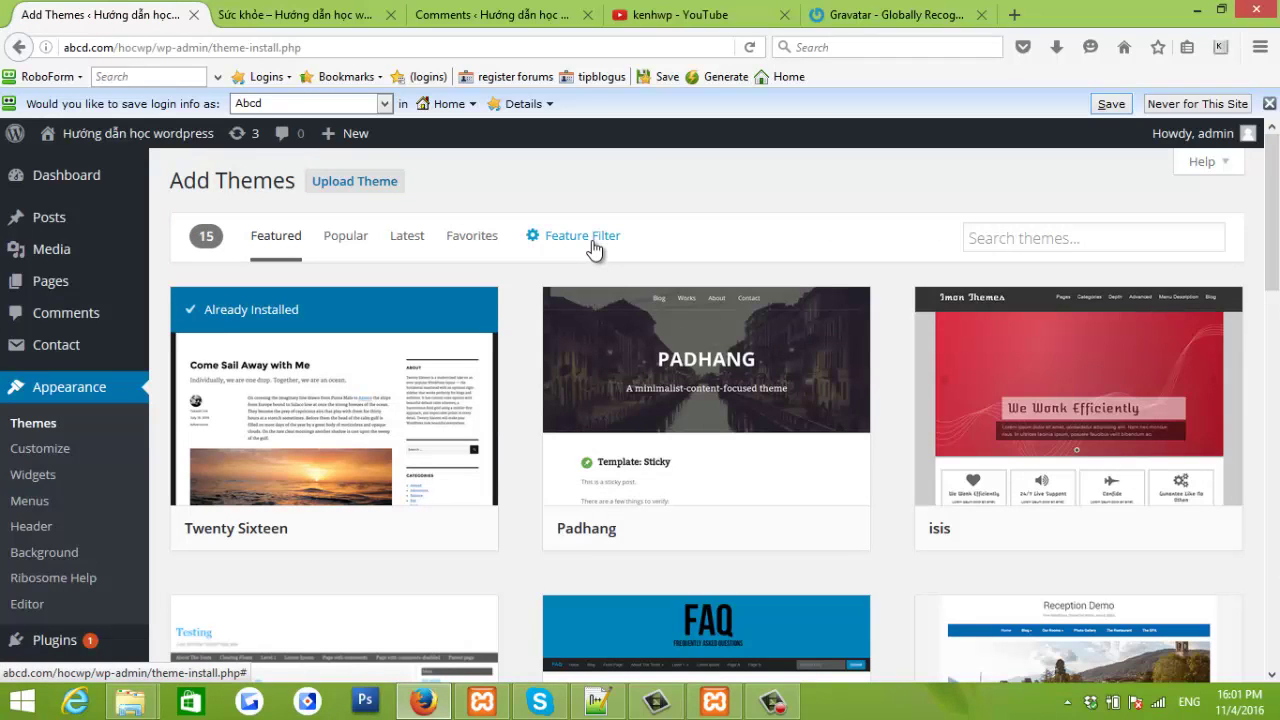
Open the feature filter for adding themes and select the Orange color
click(593, 249)
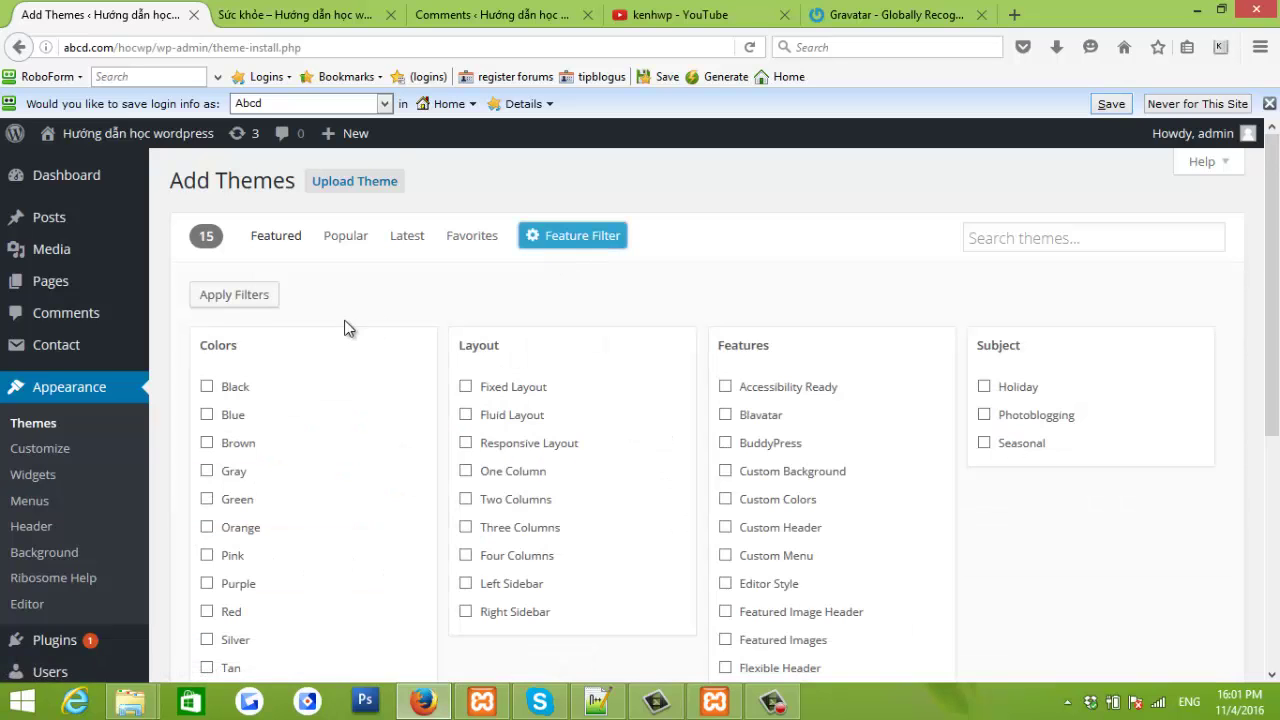
scroll(344, 328, down, 3)
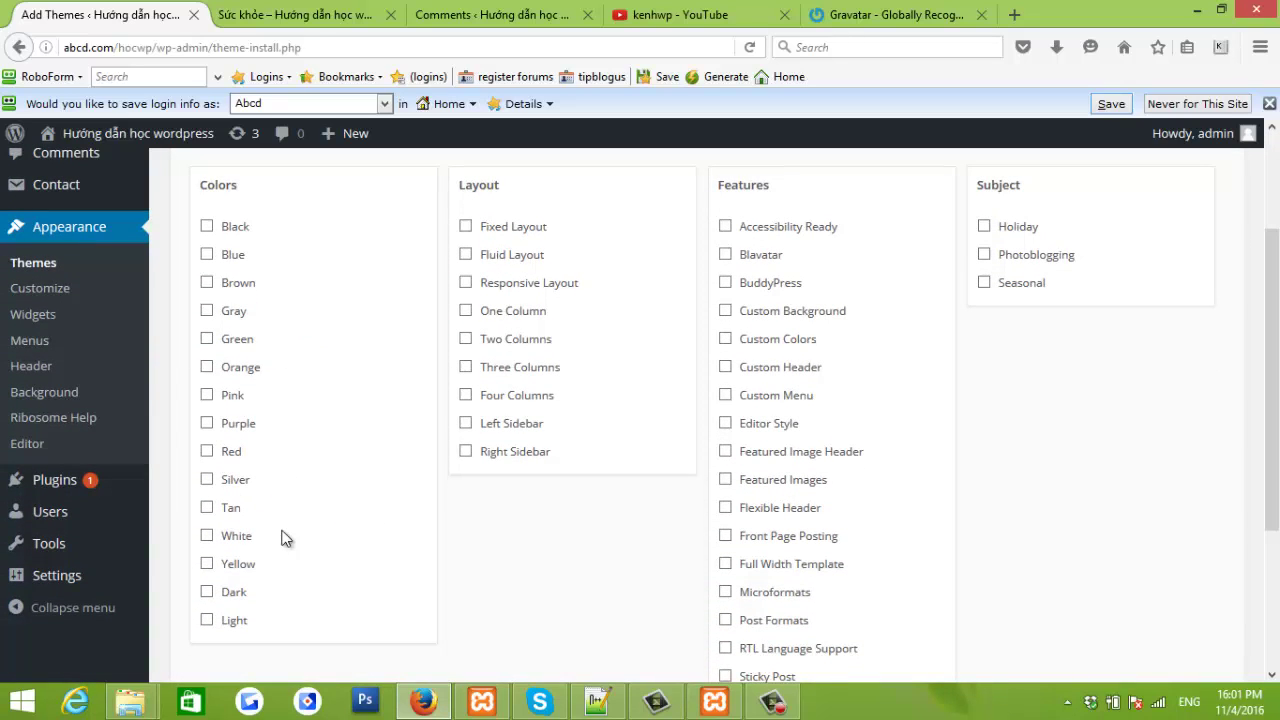
click(207, 367)
scroll(250, 211, up, 1)
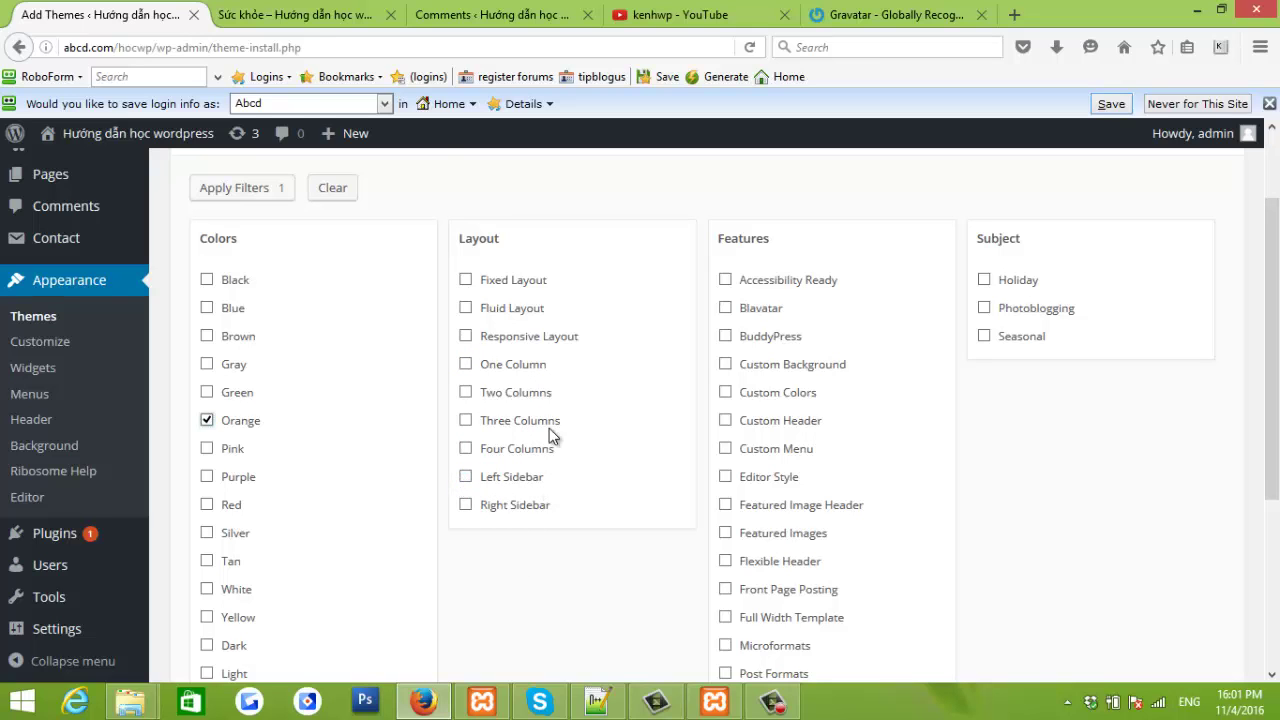
Switch to the site's Sức khỏe category page and look over the sidebar widgets beside the post list
click(323, 28)
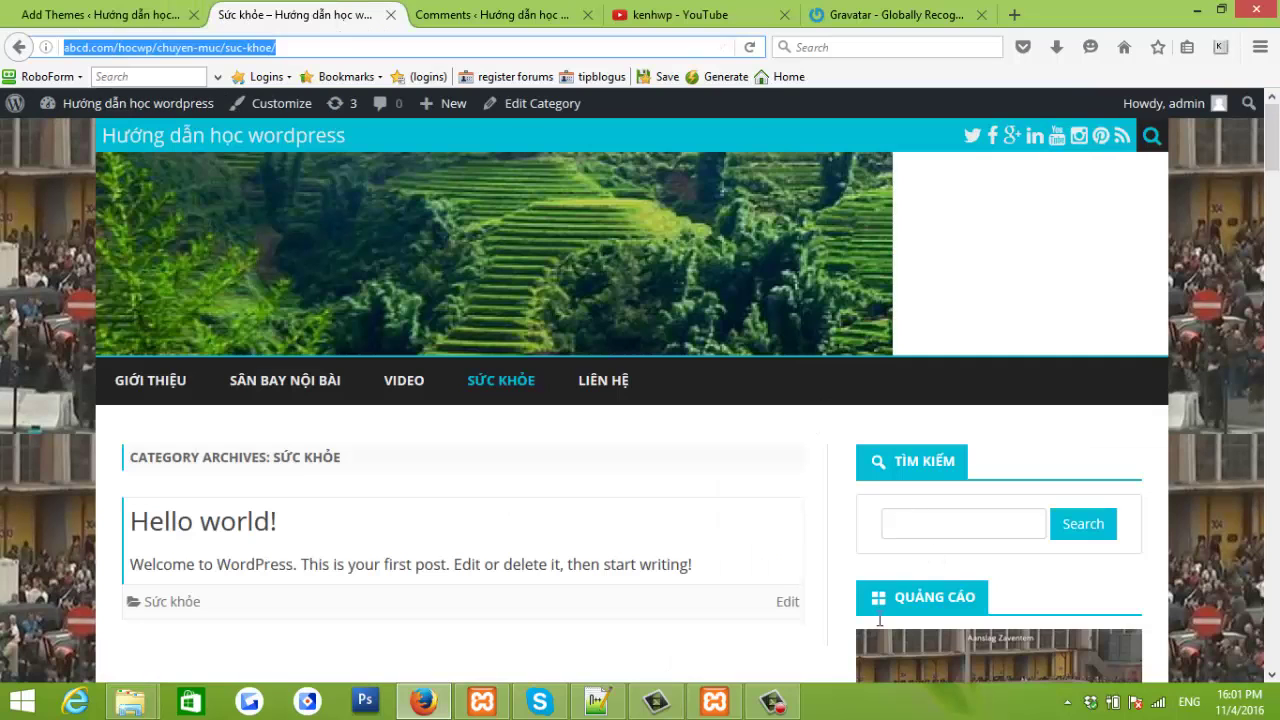
scroll(887, 520, down, 10)
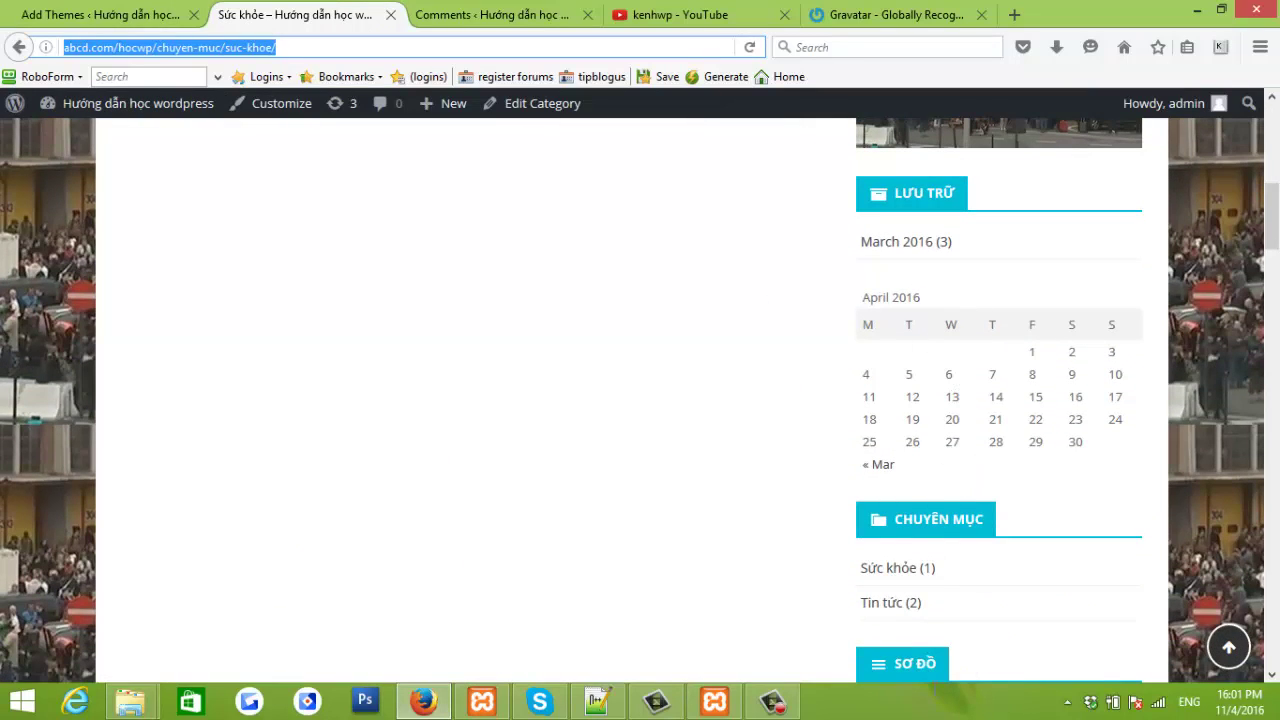
scroll(617, 393, up, 5)
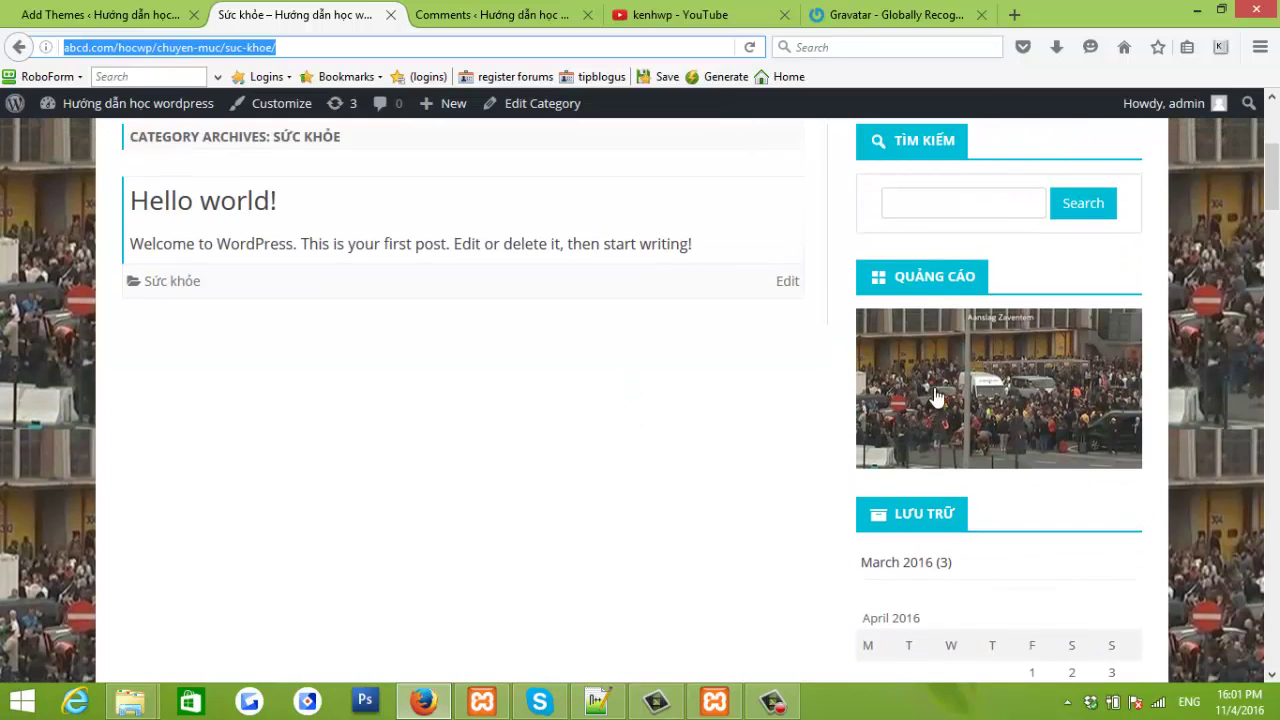
scroll(912, 530, down, 5)
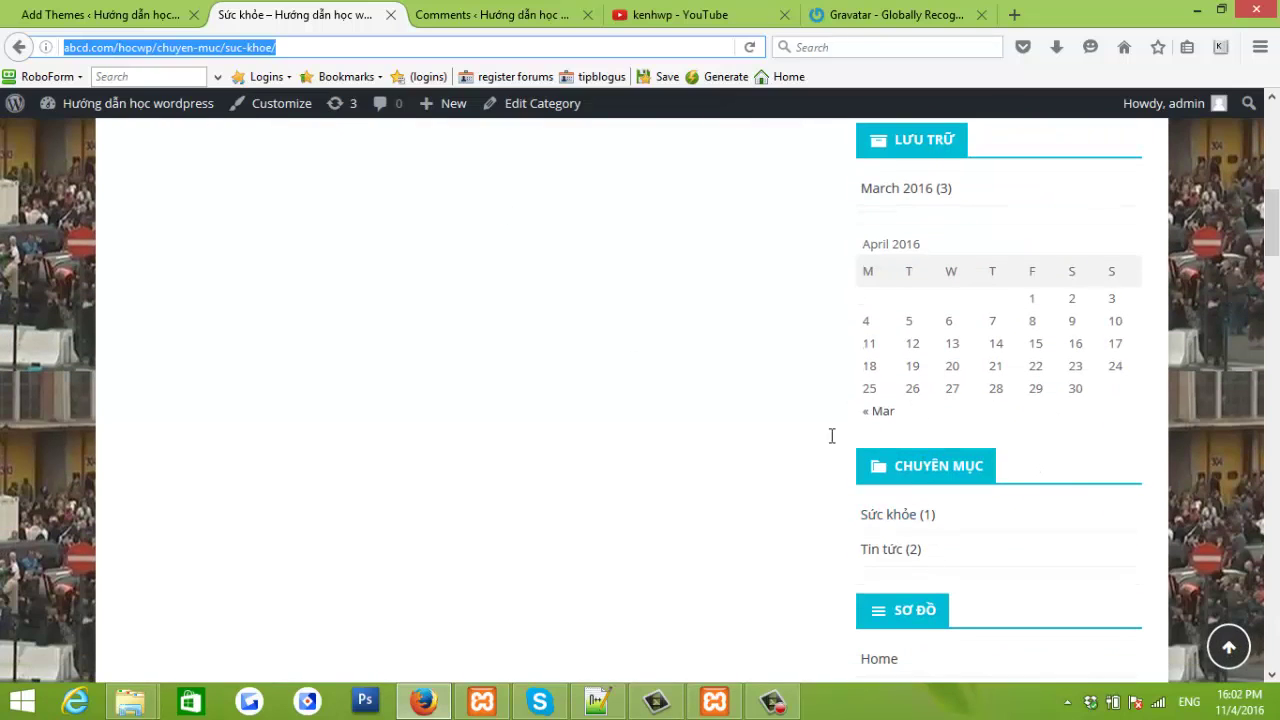
Return to the Add Themes page and select the Left Sidebar layout filter
click(155, 16)
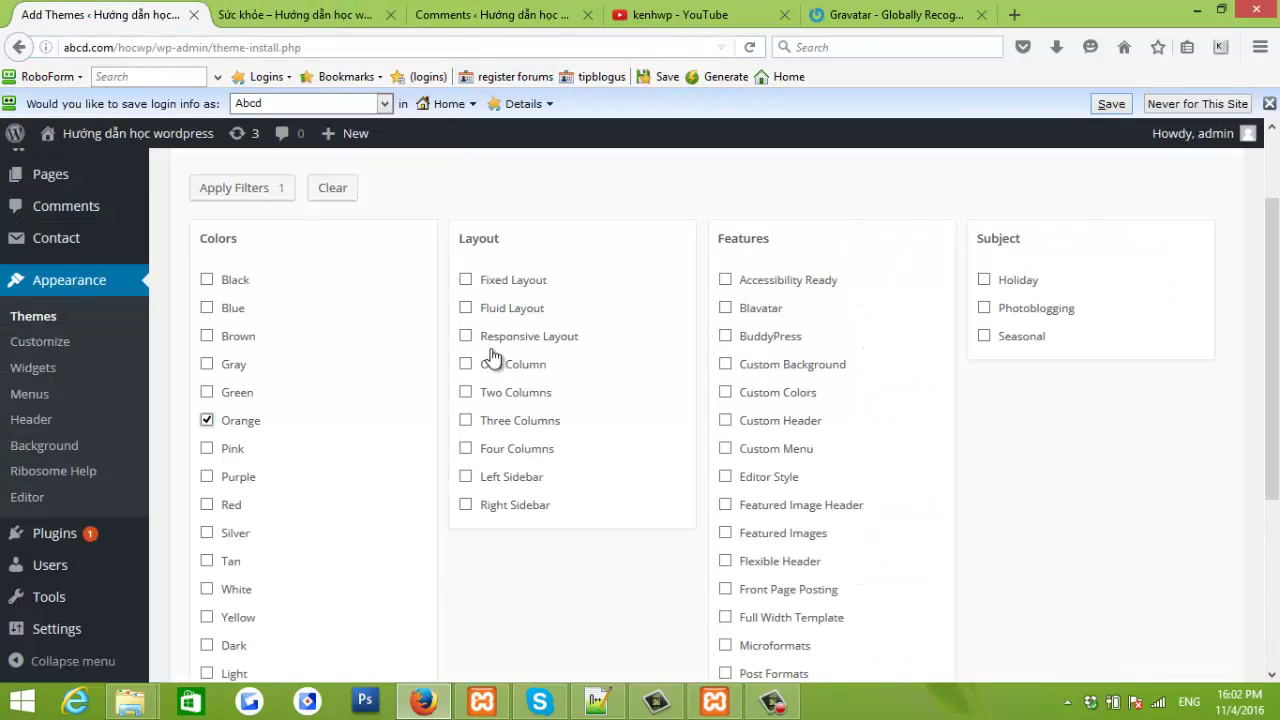
click(465, 506)
click(466, 480)
click(465, 478)
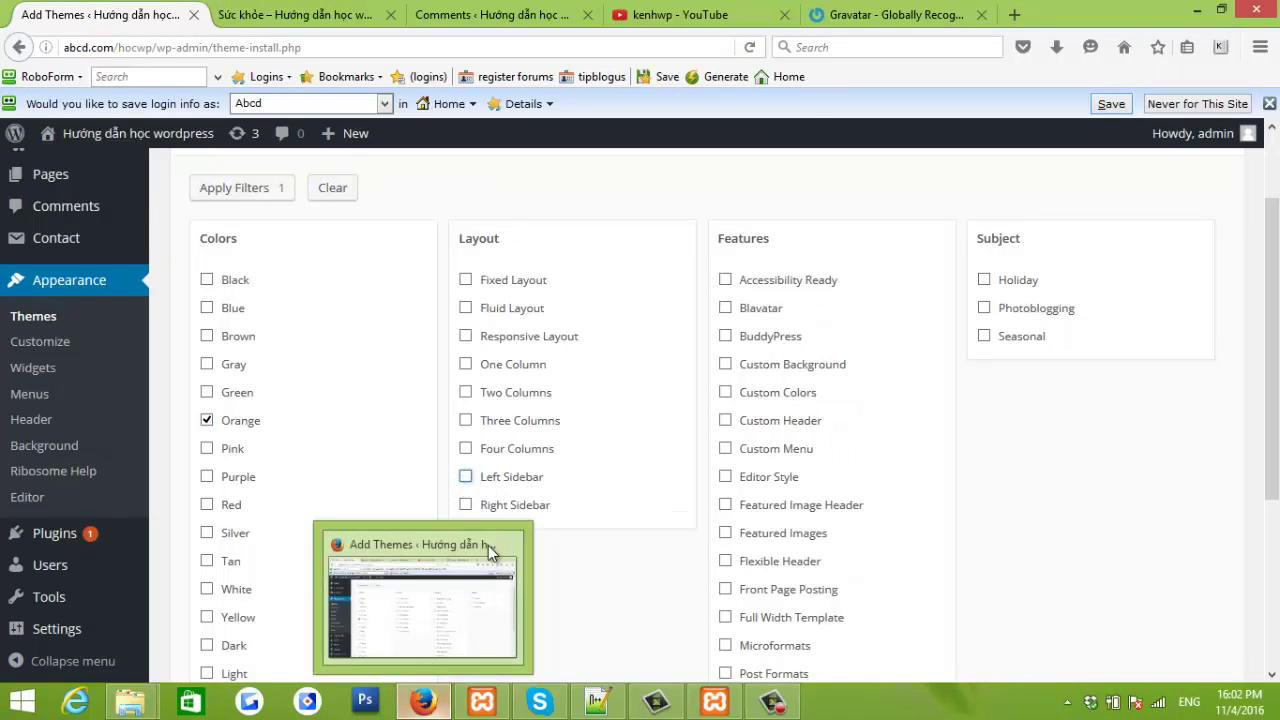
click(465, 478)
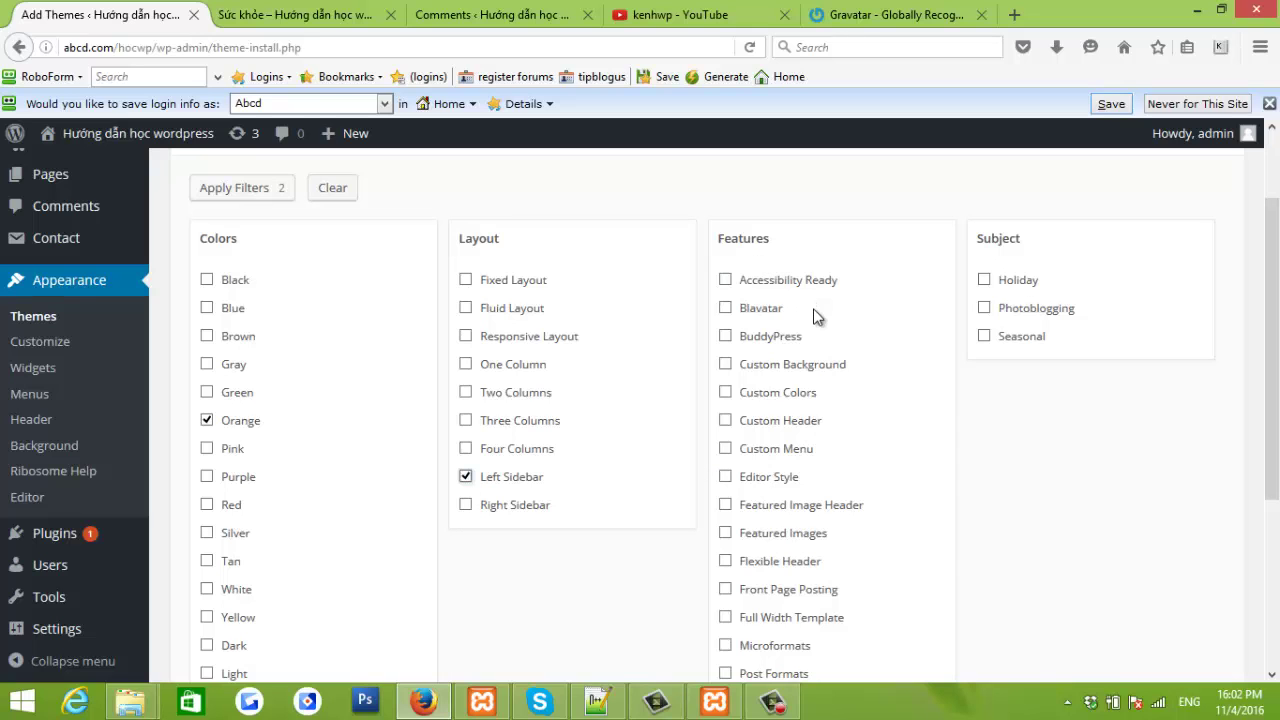
Look through the Features filter options and select Featured Images
scroll(790, 330, down, 5)
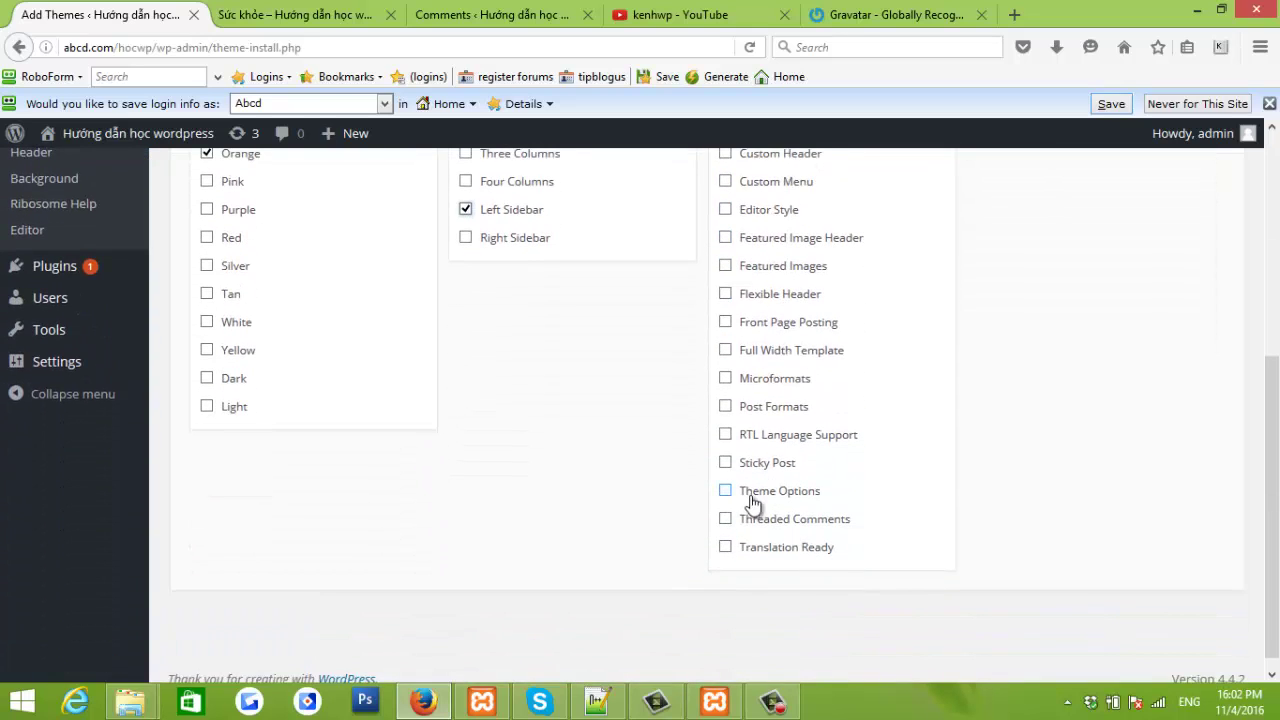
scroll(752, 500, up, 2)
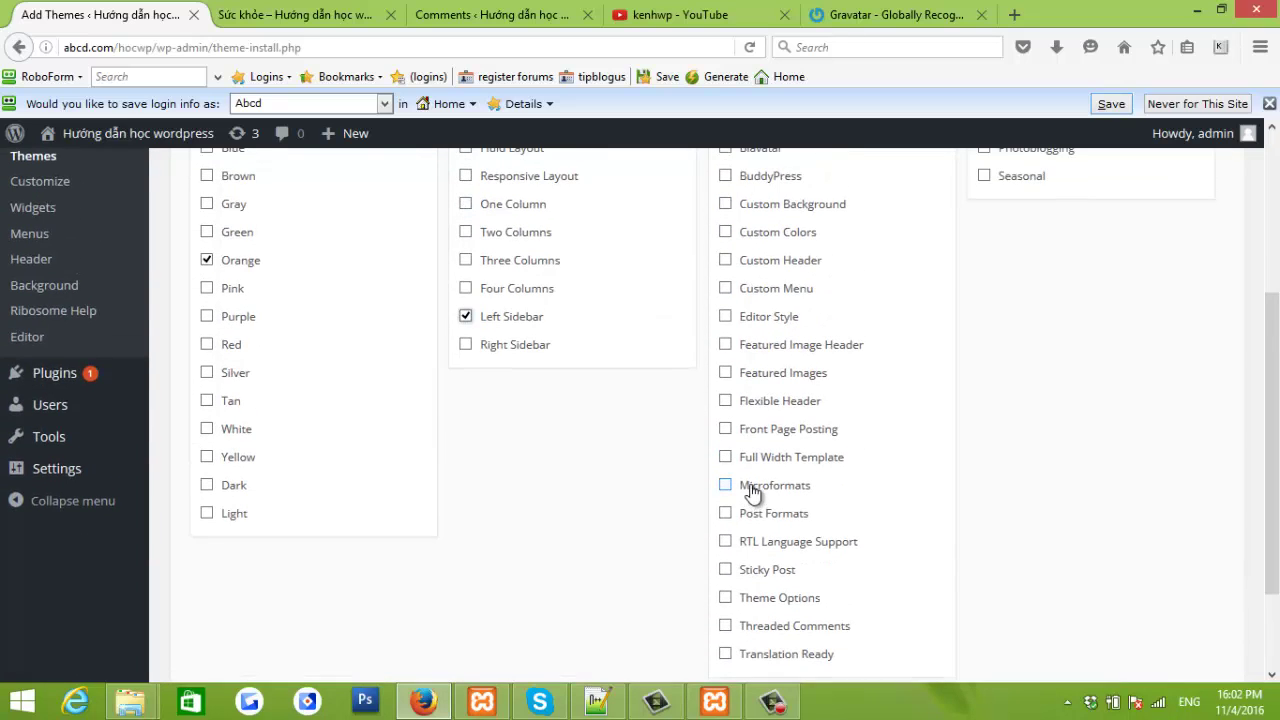
scroll(752, 490, up, 2)
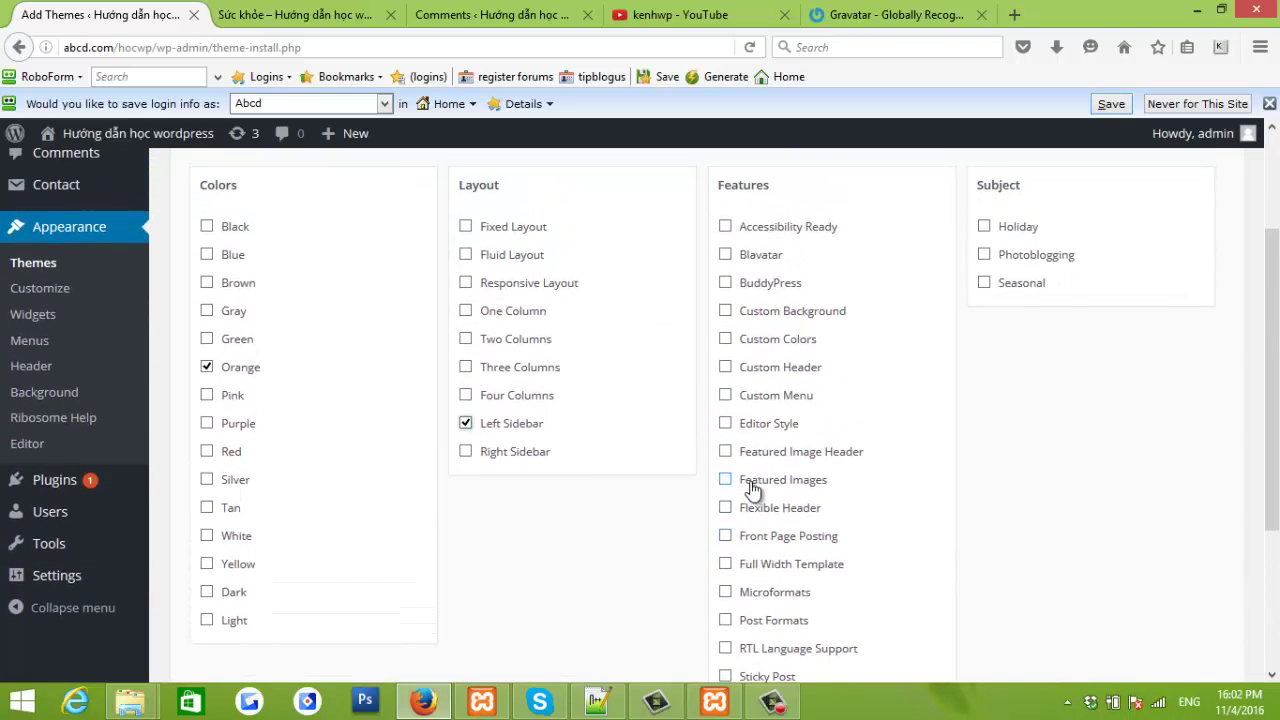
scroll(728, 468, down, 1)
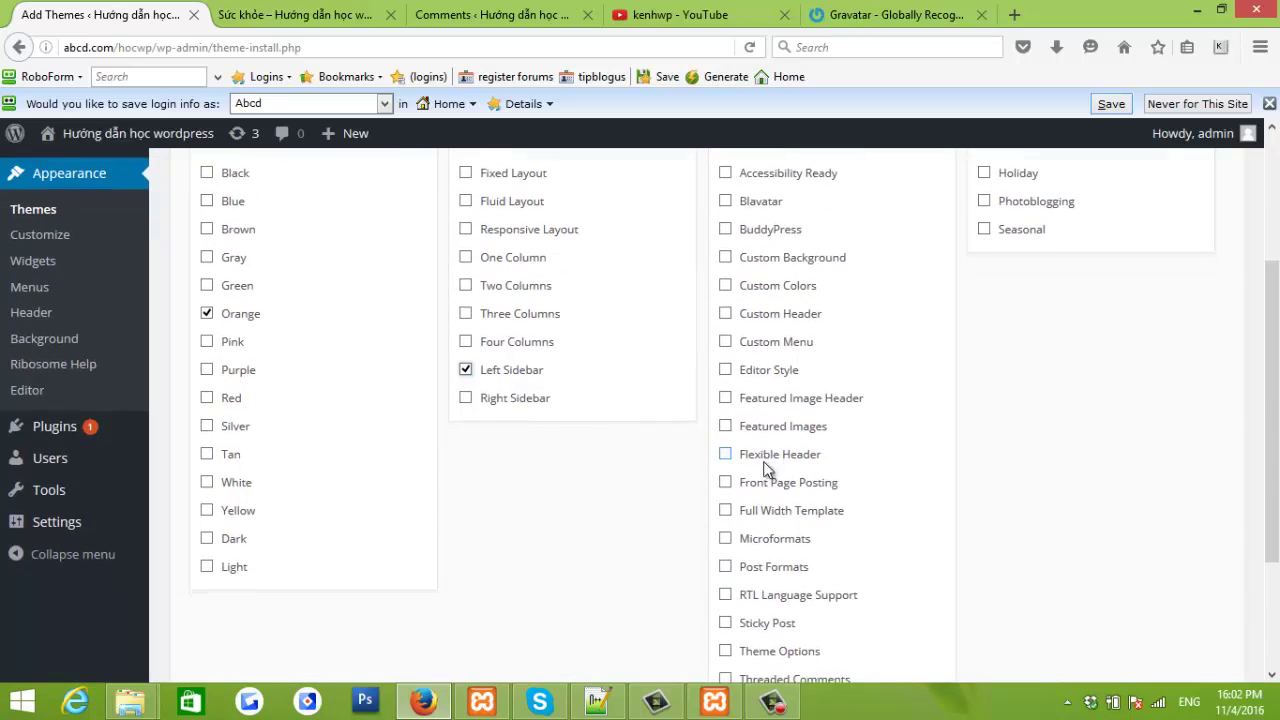
click(726, 428)
Switch to the site's Sức khỏe category page and view its header image
click(424, 12)
click(295, 14)
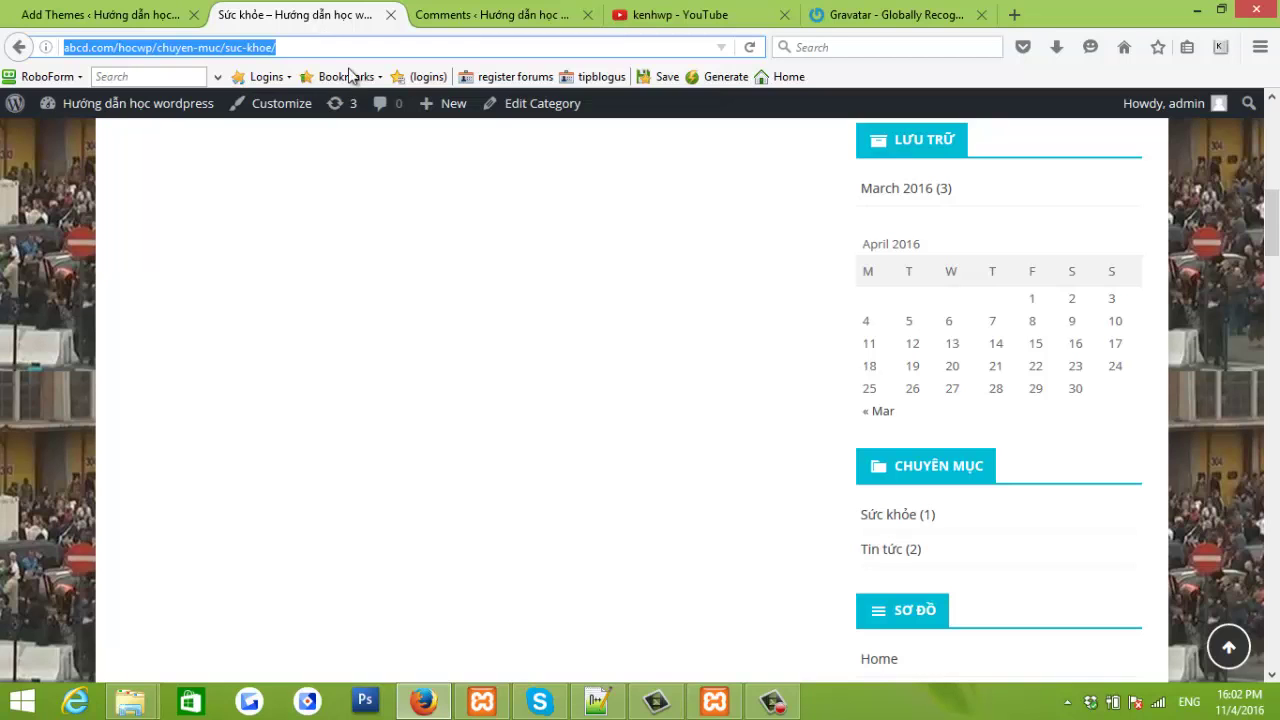
scroll(270, 349, up, 10)
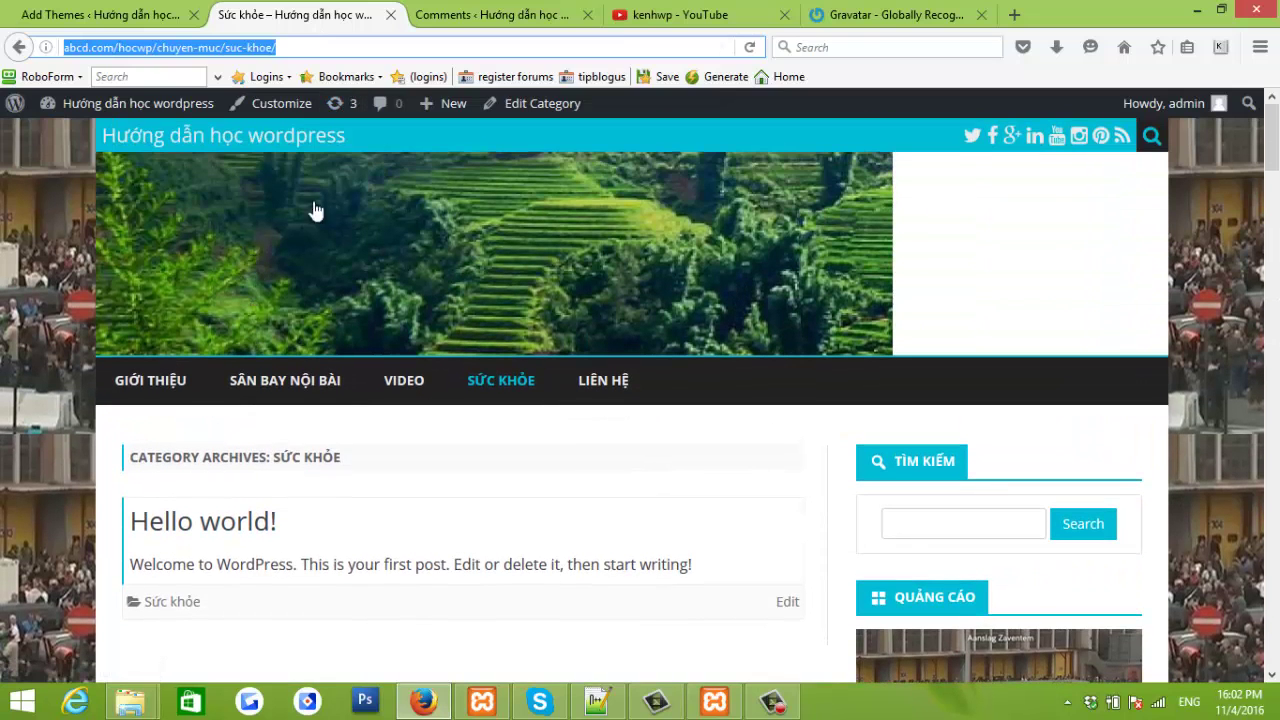
Return to the theme filters and select the Featured Image Header and Custom Background features
click(128, 16)
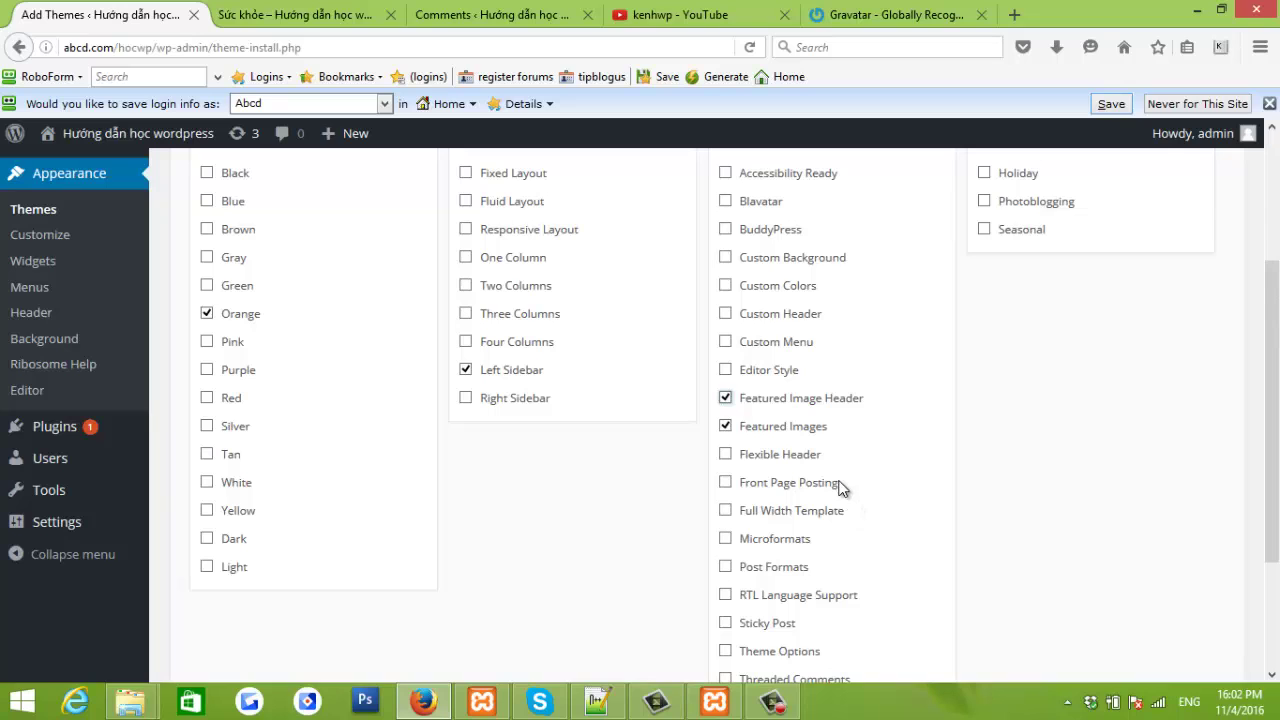
scroll(840, 489, down, 2)
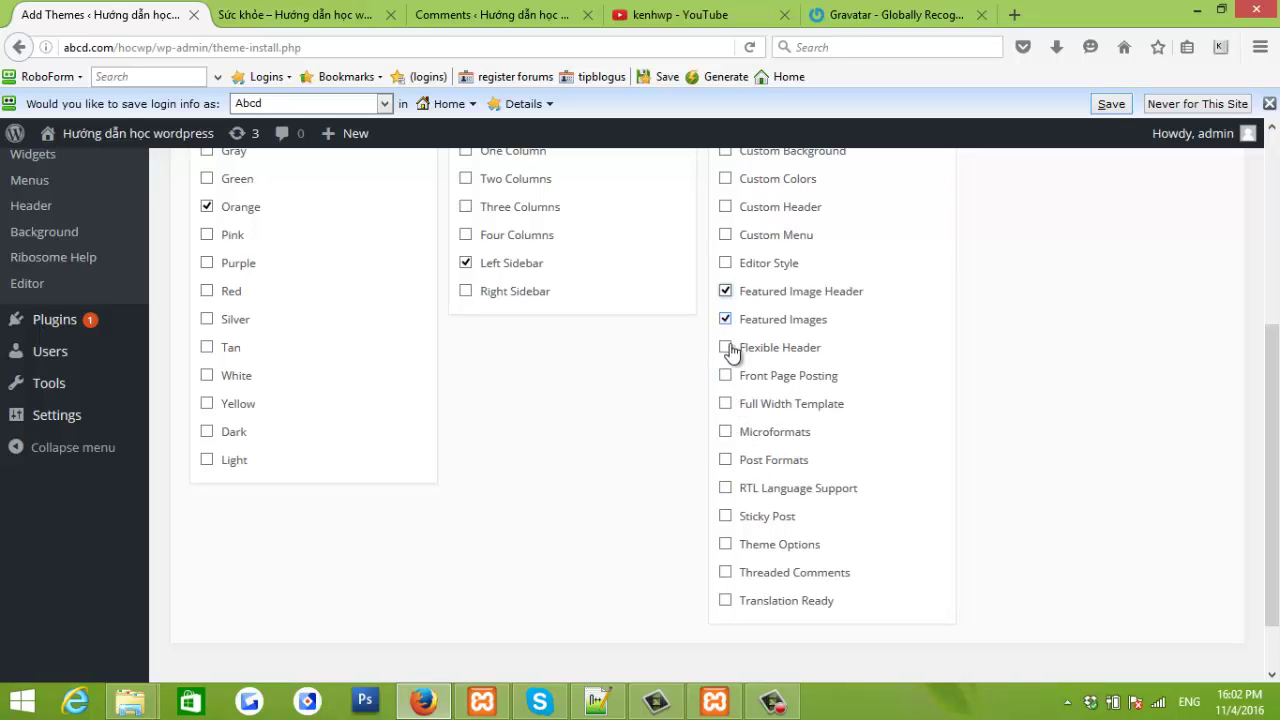
scroll(733, 362, up, 1)
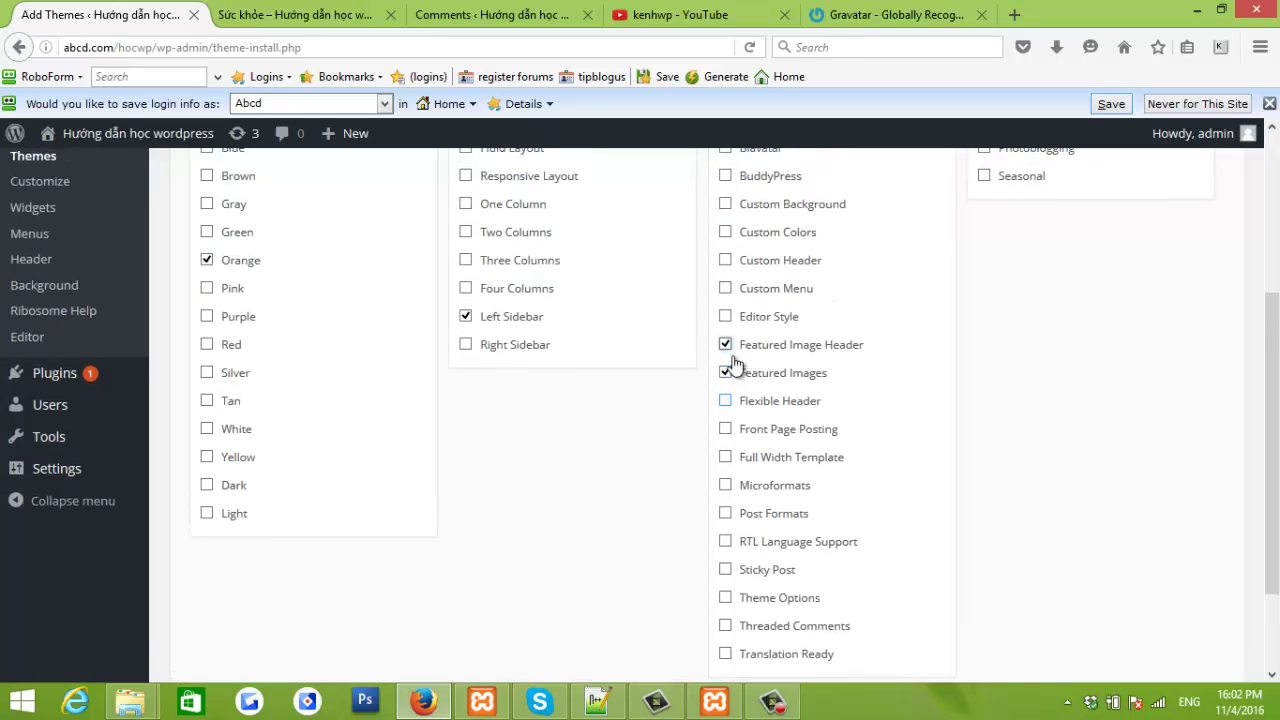
scroll(733, 362, up, 1)
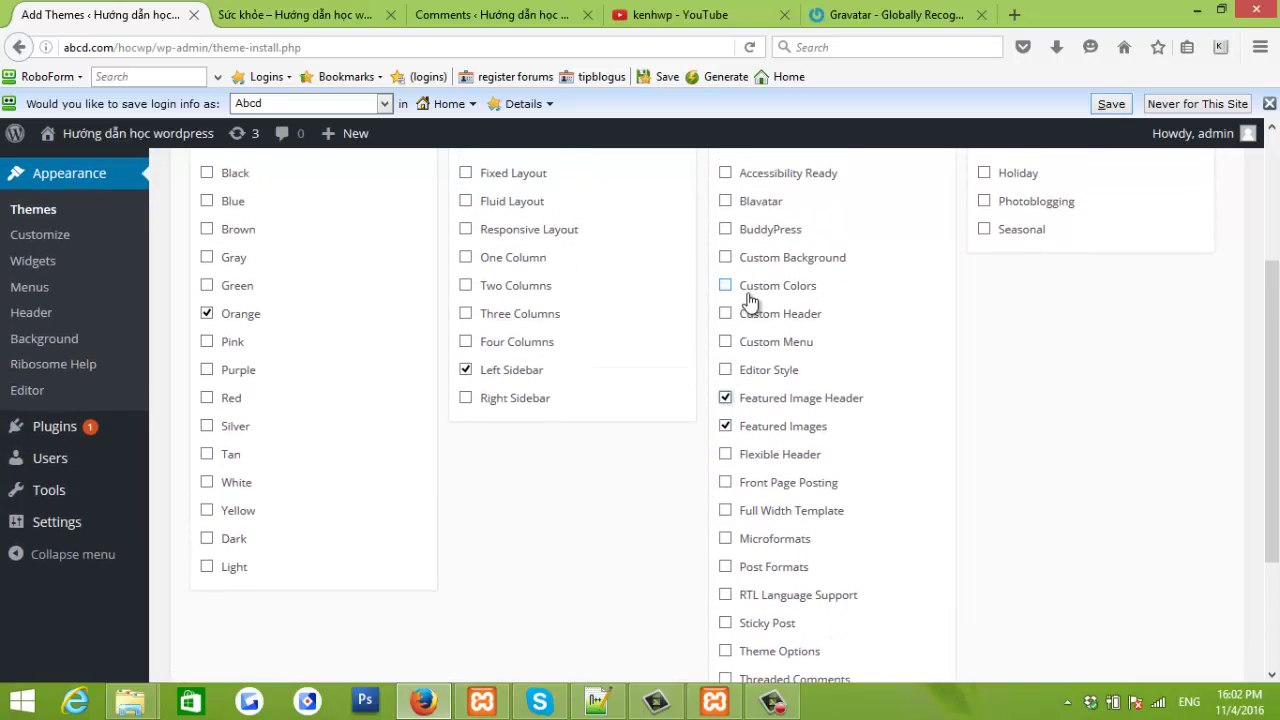
click(728, 262)
Apply the selected color, layout and feature filters to the theme list
scroll(855, 419, up, 2)
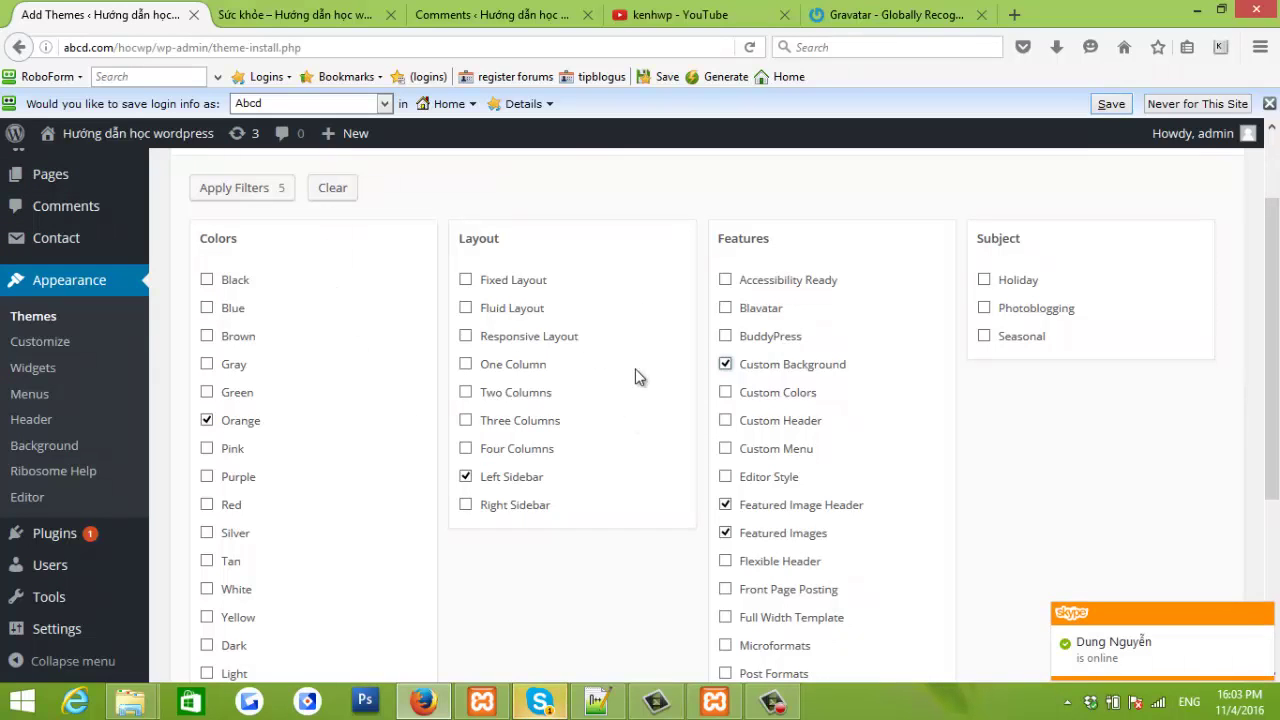
scroll(622, 377, up, 1)
scroll(600, 378, up, 2)
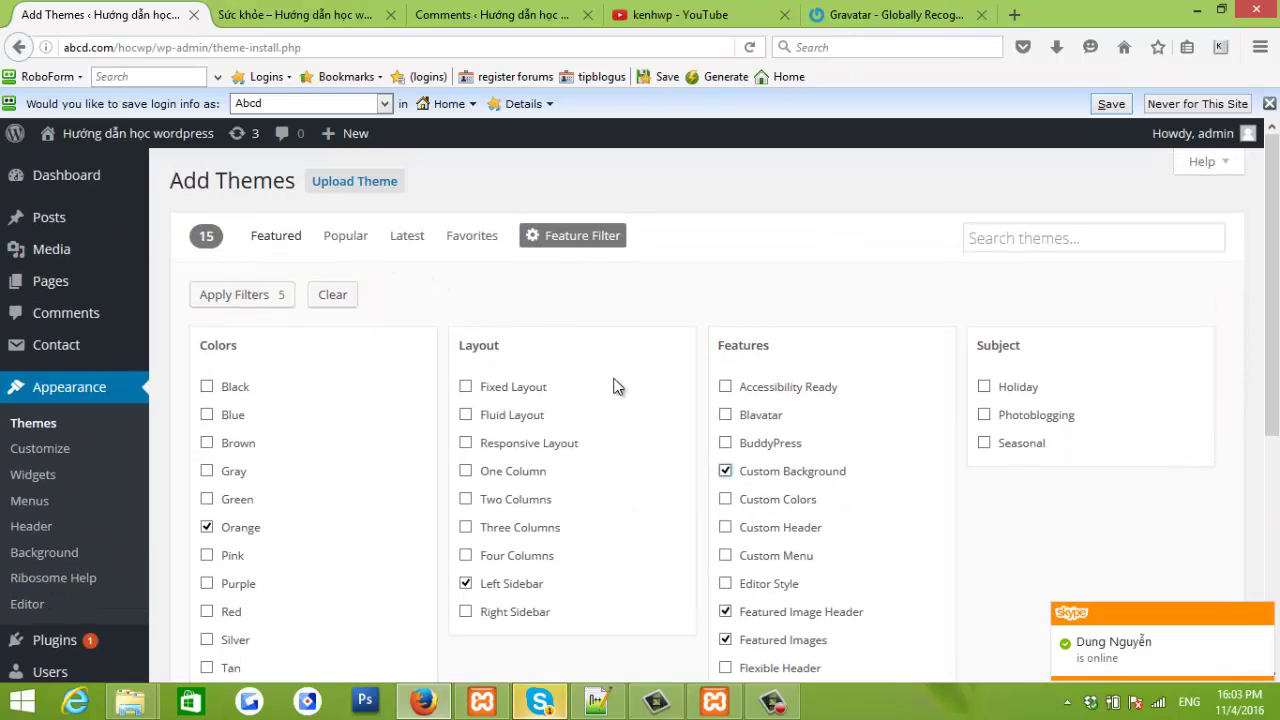
click(240, 298)
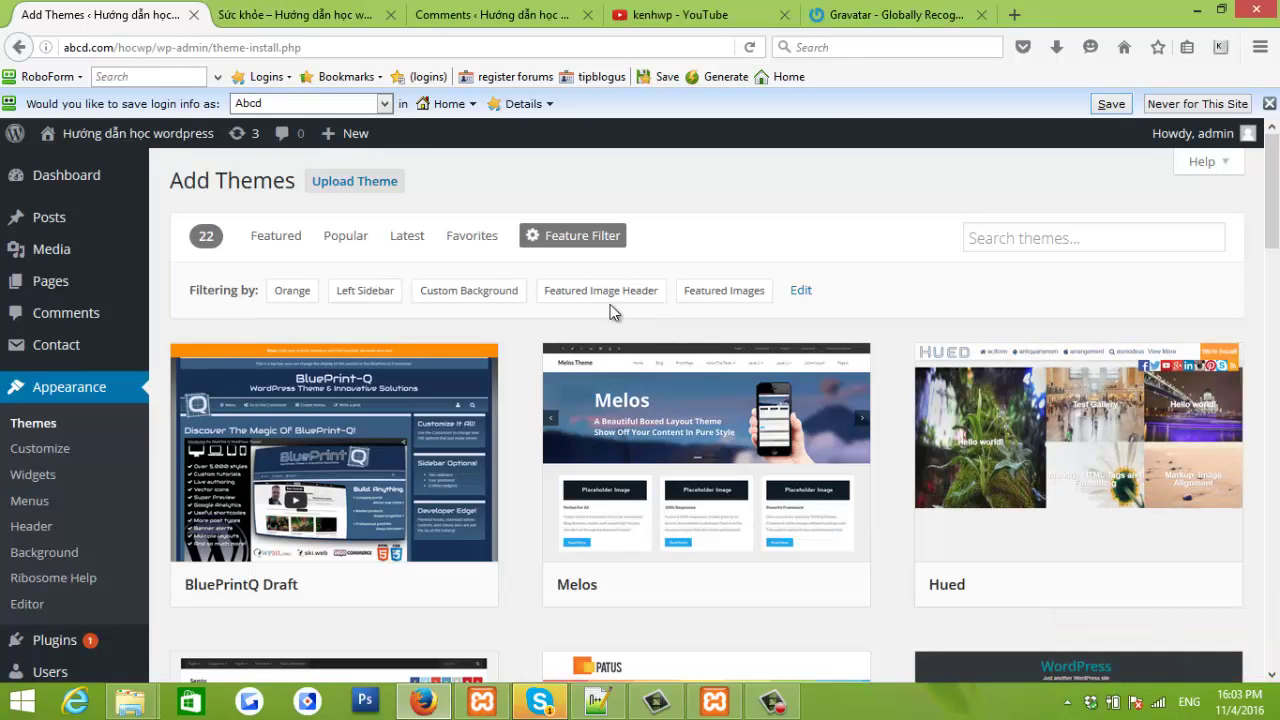
Browse the filtered themes and open the preview of the zeeTasty theme
scroll(724, 441, down, 2)
scroll(724, 441, down, 6)
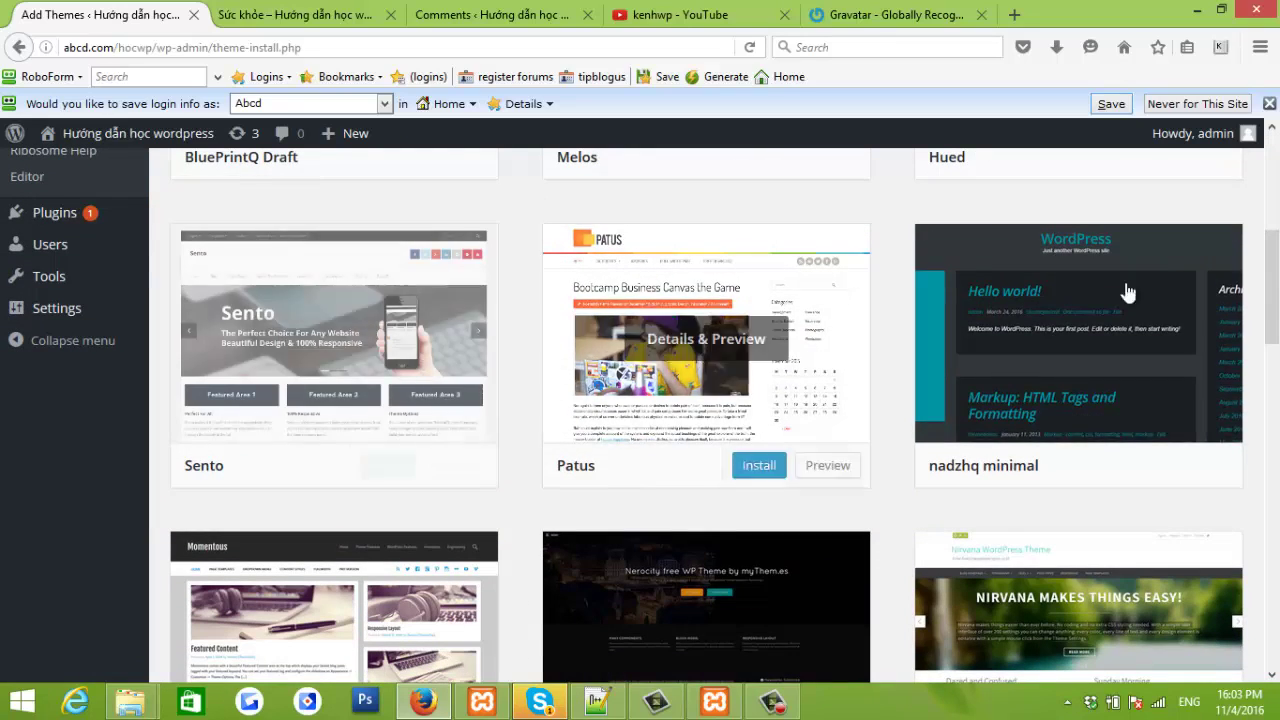
scroll(628, 298, down, 3)
scroll(628, 296, down, 5)
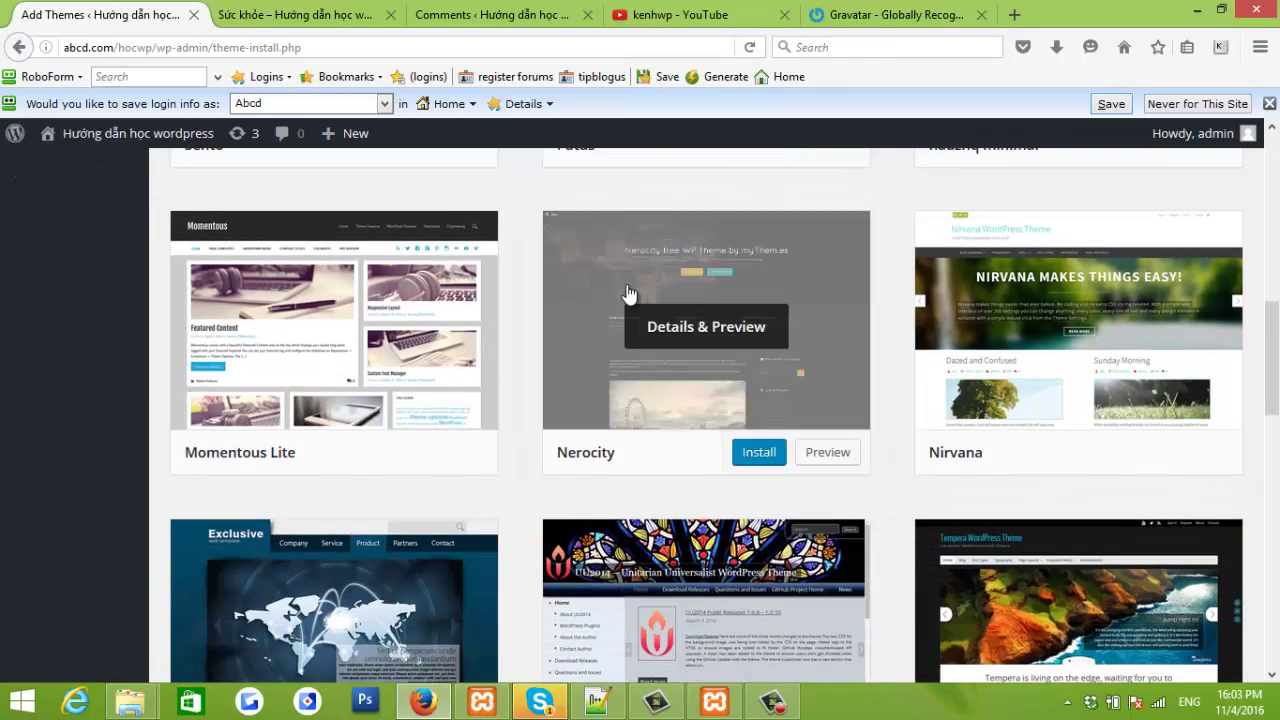
scroll(628, 292, down, 2)
scroll(628, 292, down, 9)
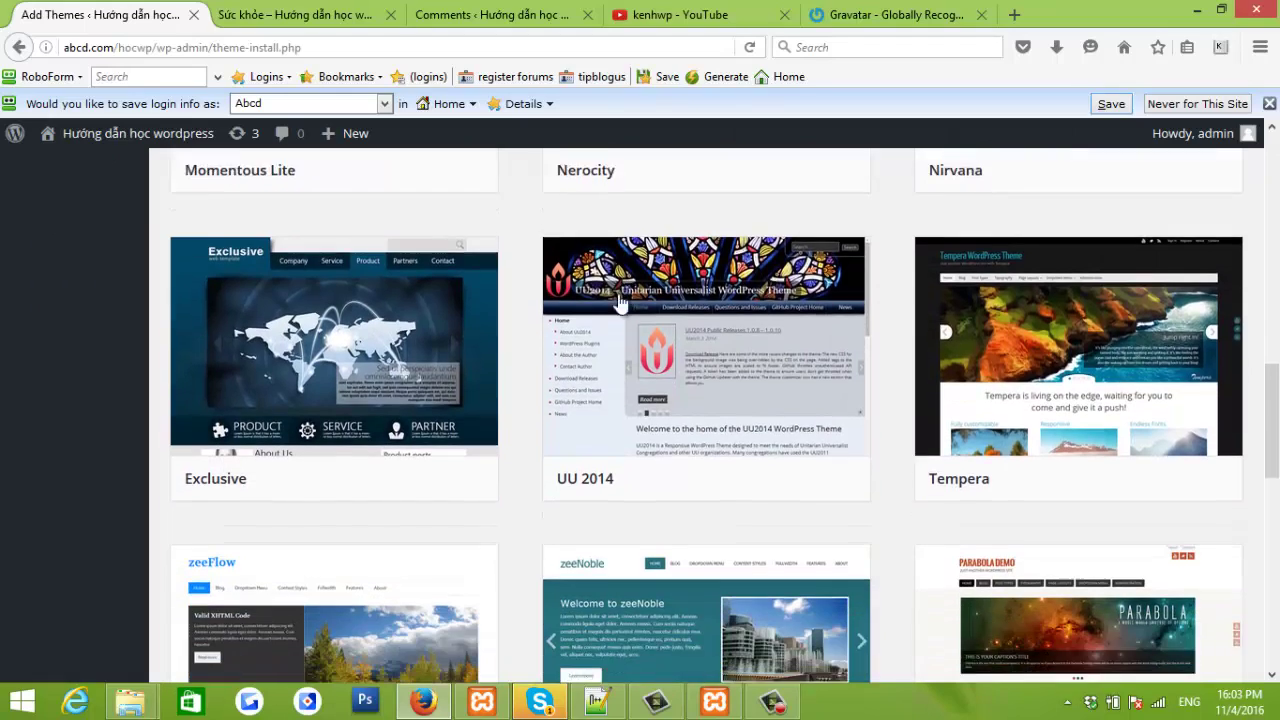
scroll(620, 298, down, 6)
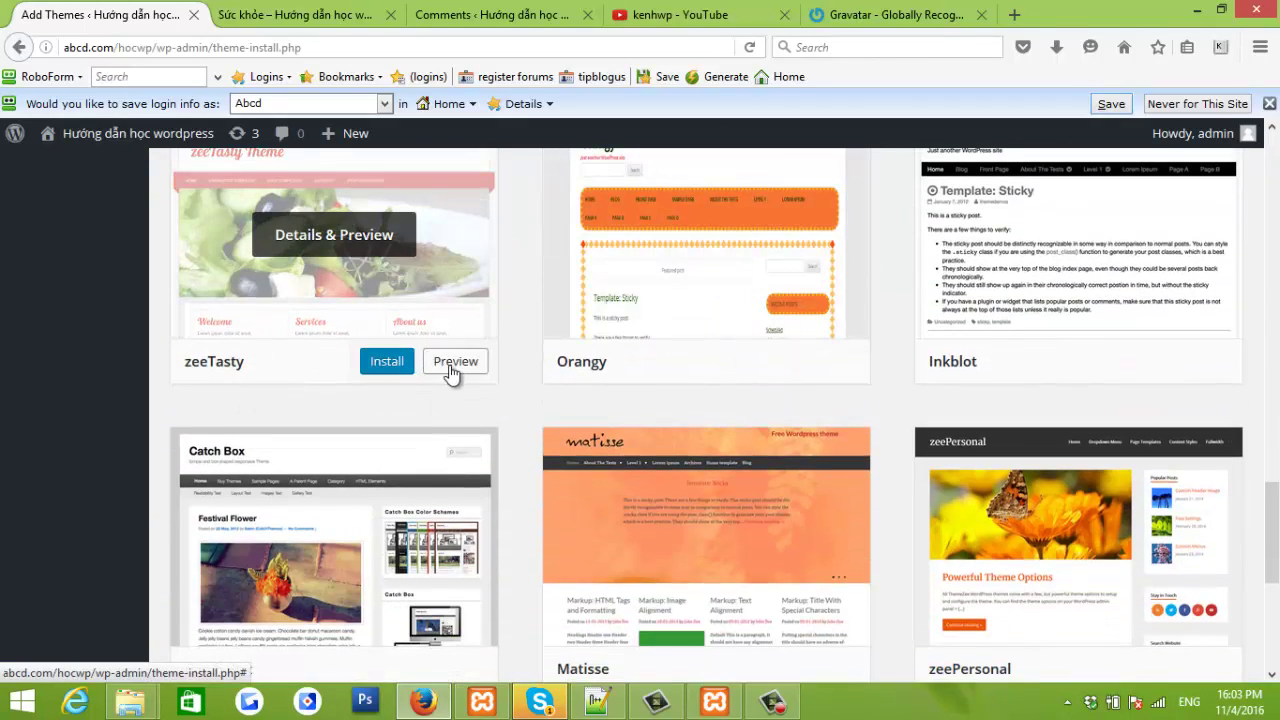
click(451, 364)
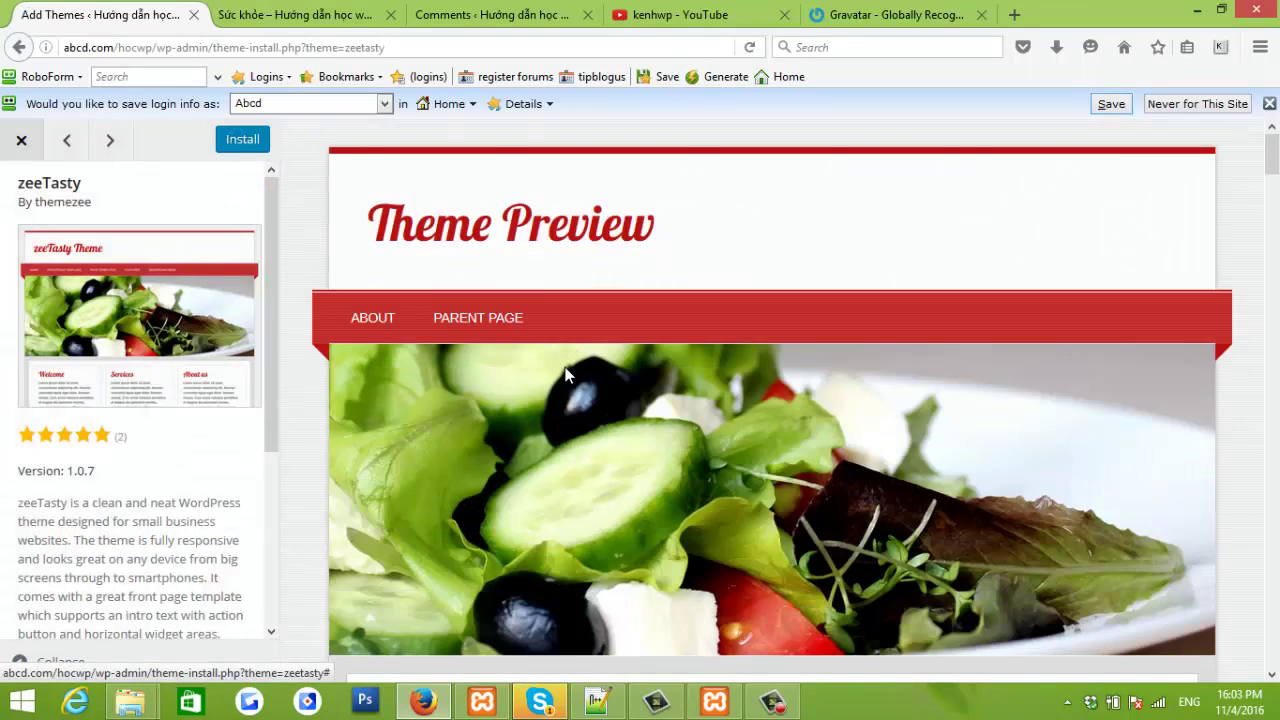
Examine the zeeTasty theme preview, including its header image, menu, posts and widget area
scroll(565, 375, down, 3)
scroll(565, 367, up, 3)
scroll(565, 357, down, 4)
scroll(566, 350, up, 1)
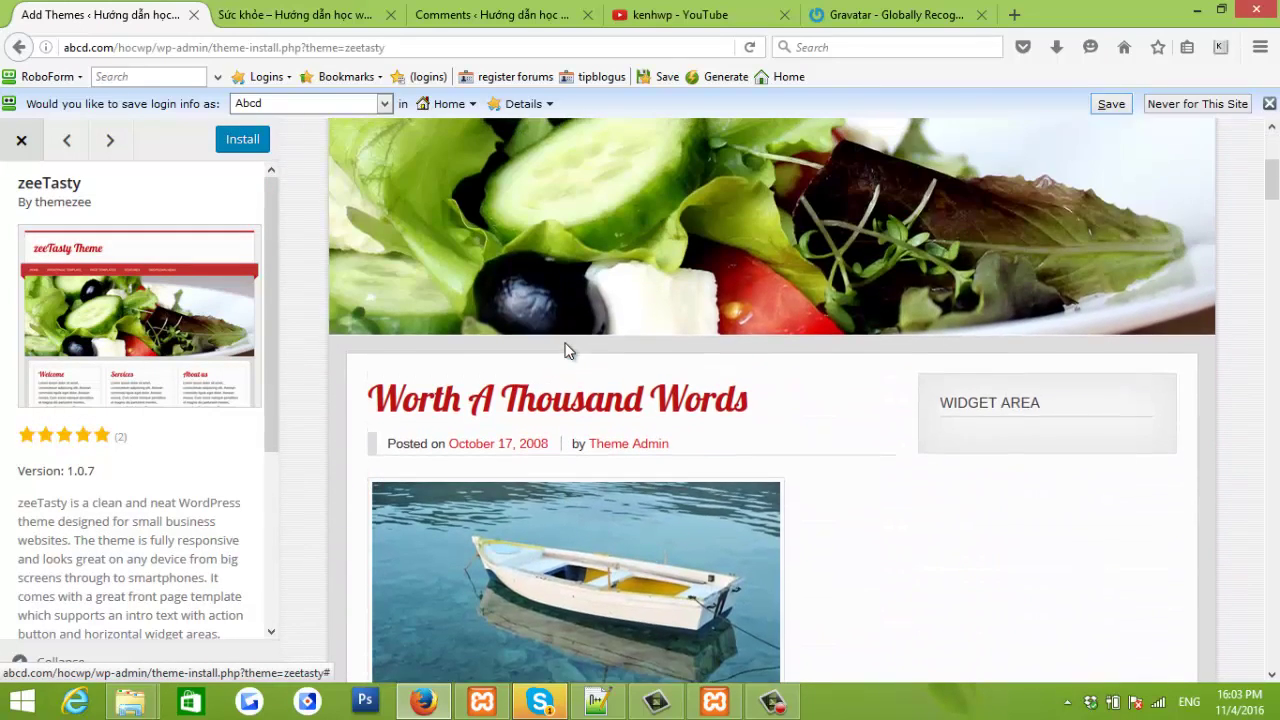
scroll(566, 350, up, 2)
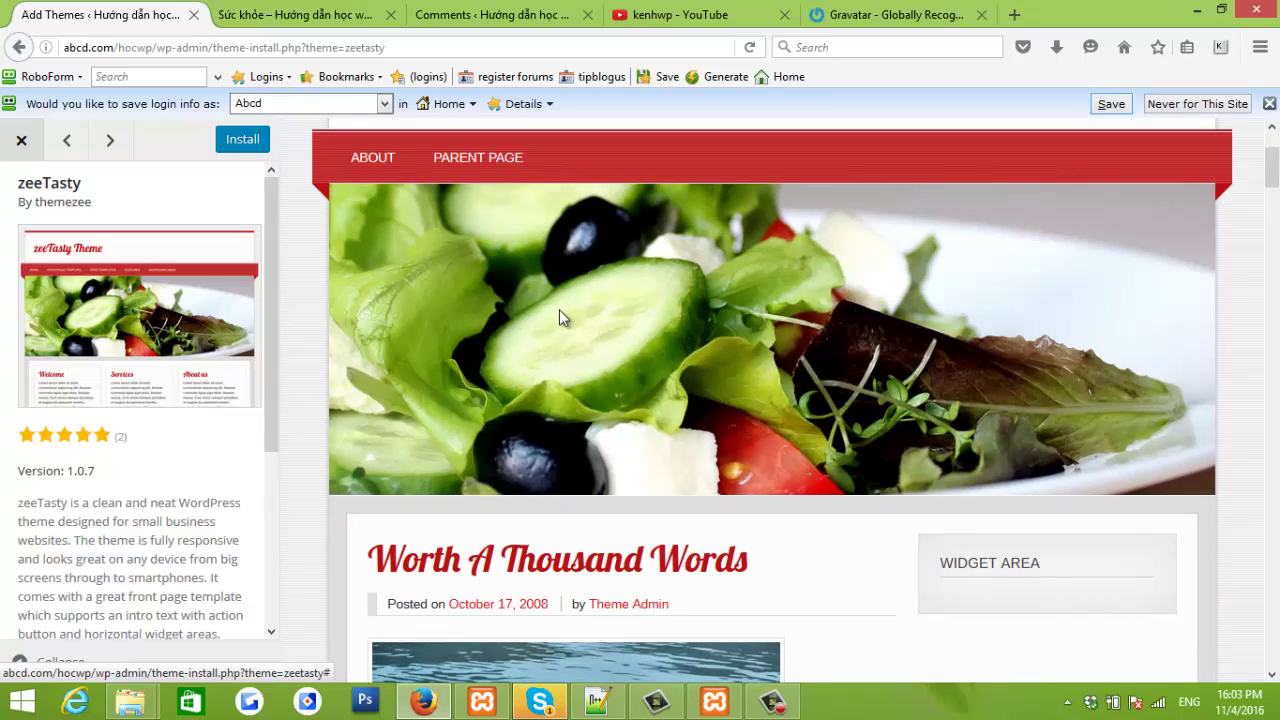
scroll(560, 315, down, 4)
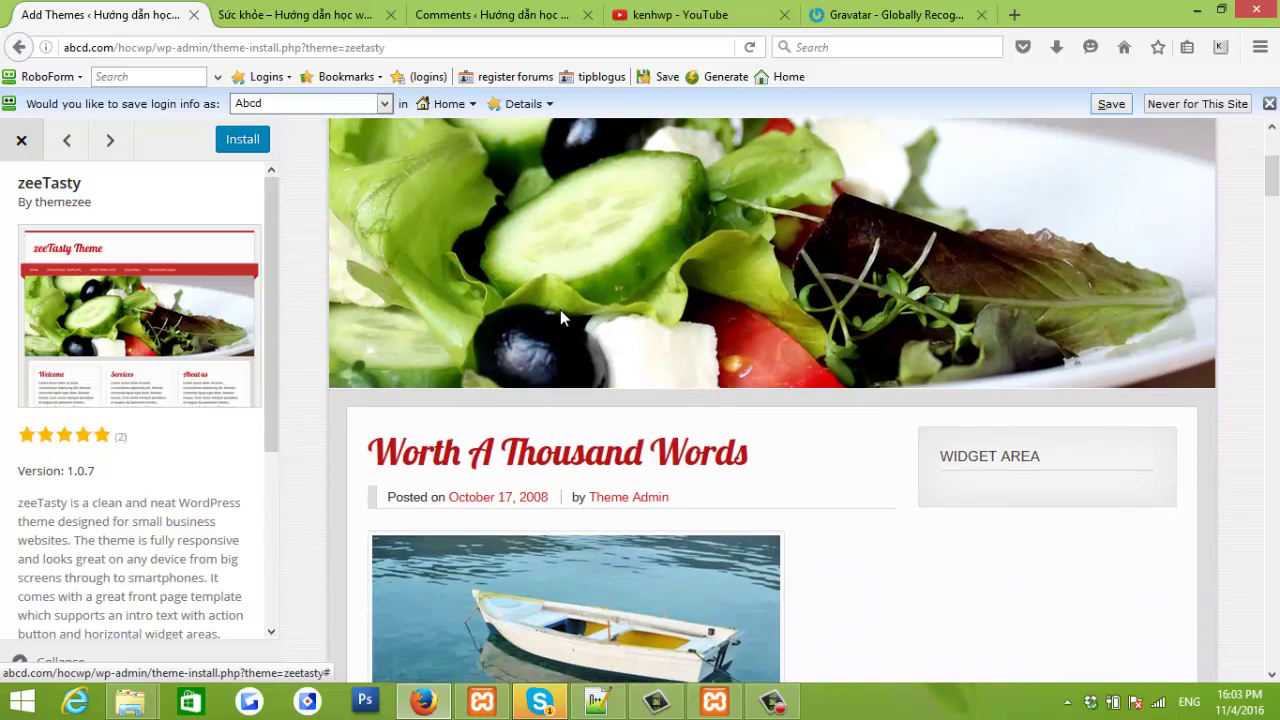
scroll(563, 316, down, 6)
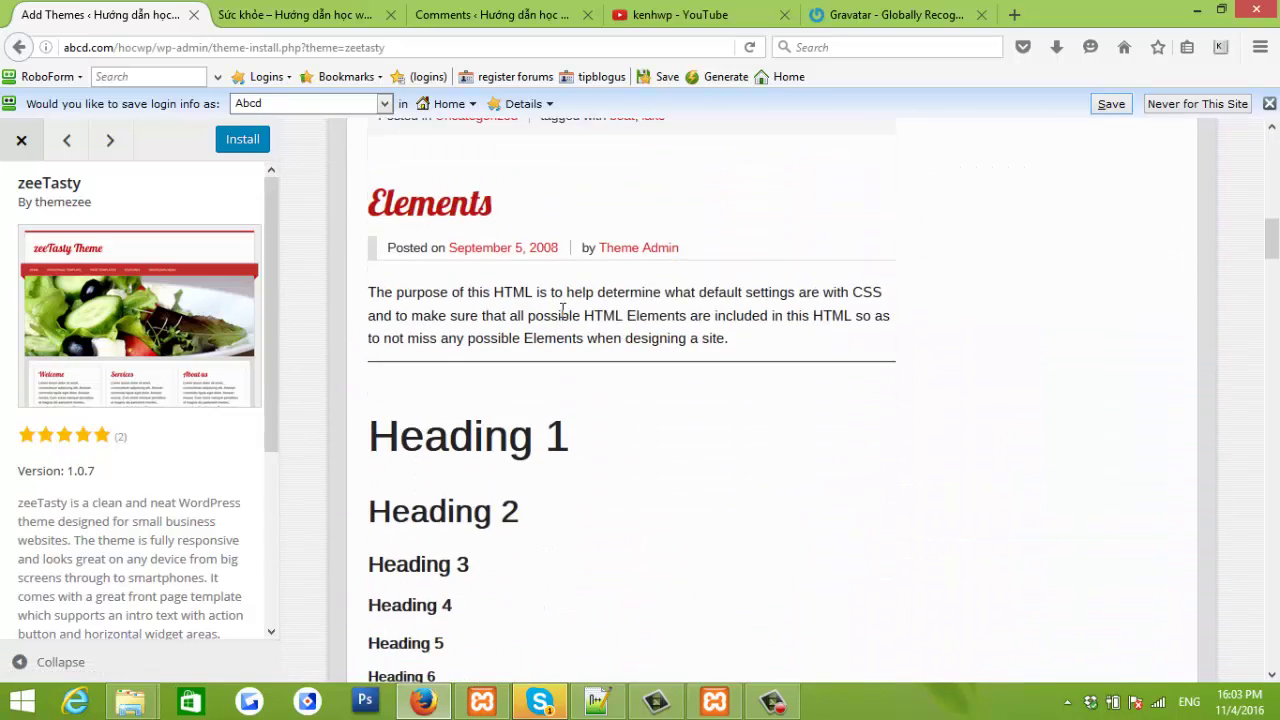
scroll(563, 310, up, 2)
scroll(562, 306, up, 6)
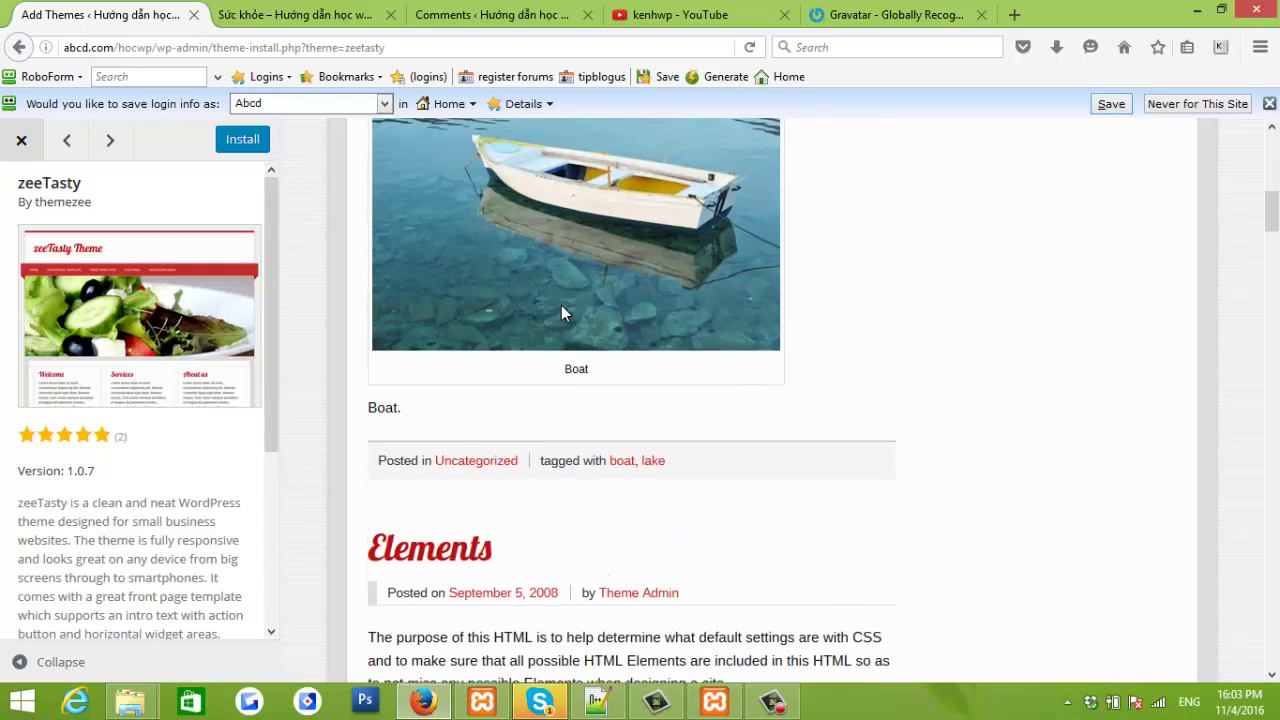
scroll(560, 300, up, 2)
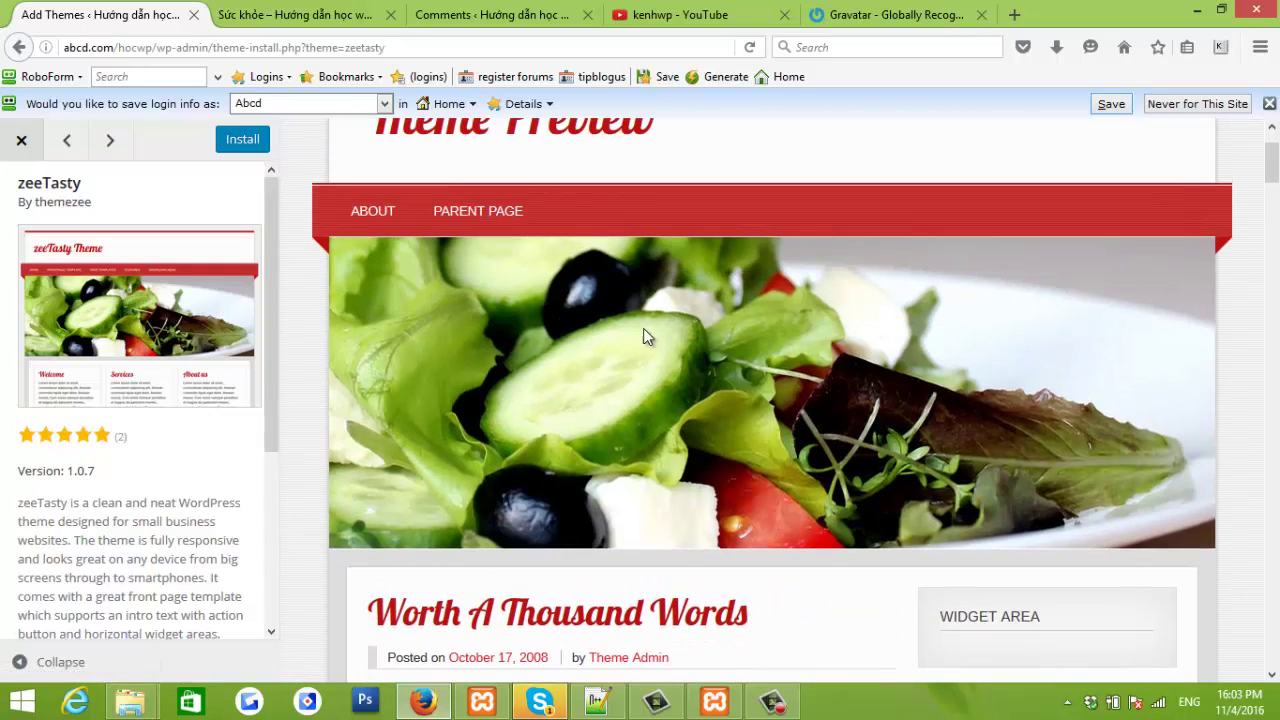
scroll(644, 330, up, 2)
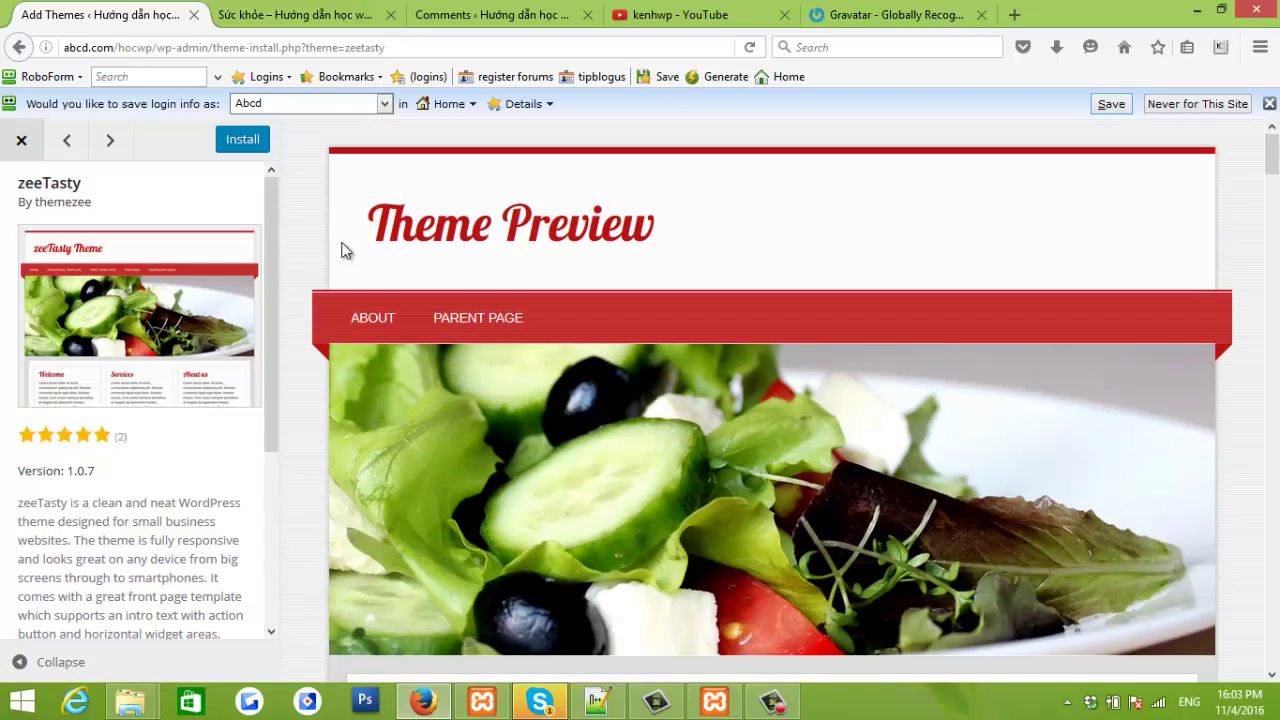
Preview the Parabola theme, which precedes zeeTasty in the results, and close the theme preview
click(67, 140)
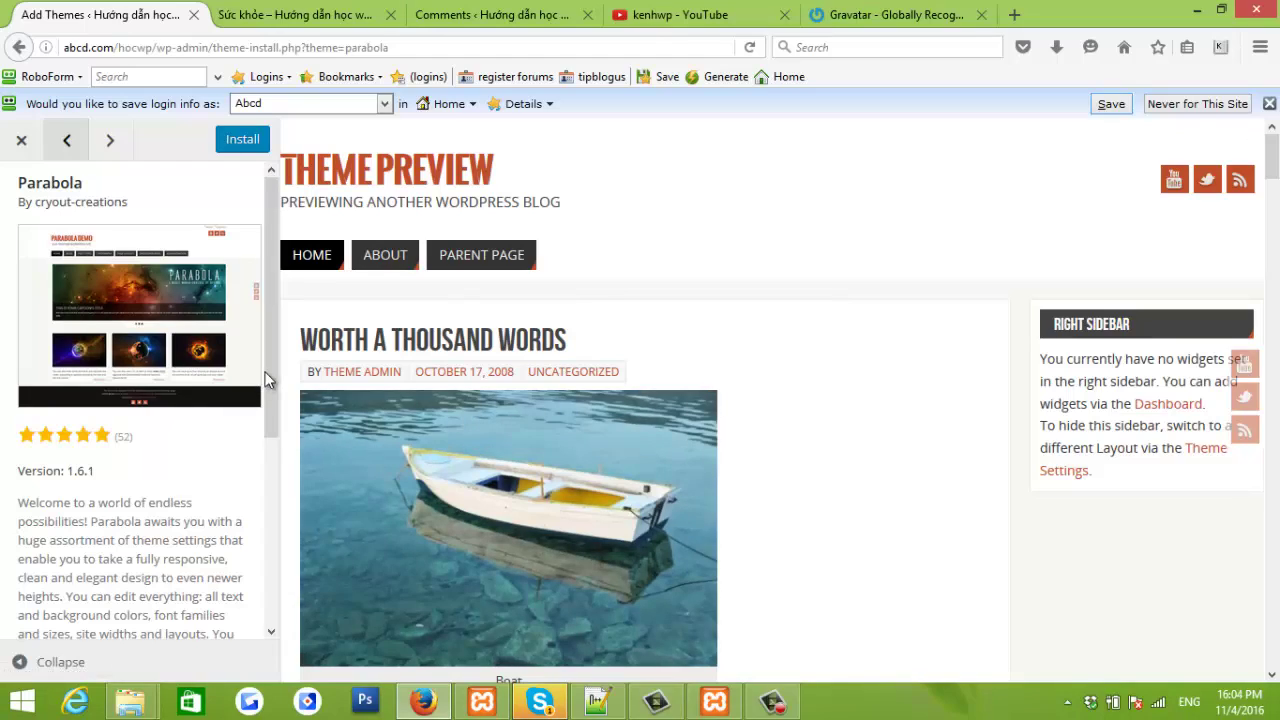
click(18, 141)
click(538, 703)
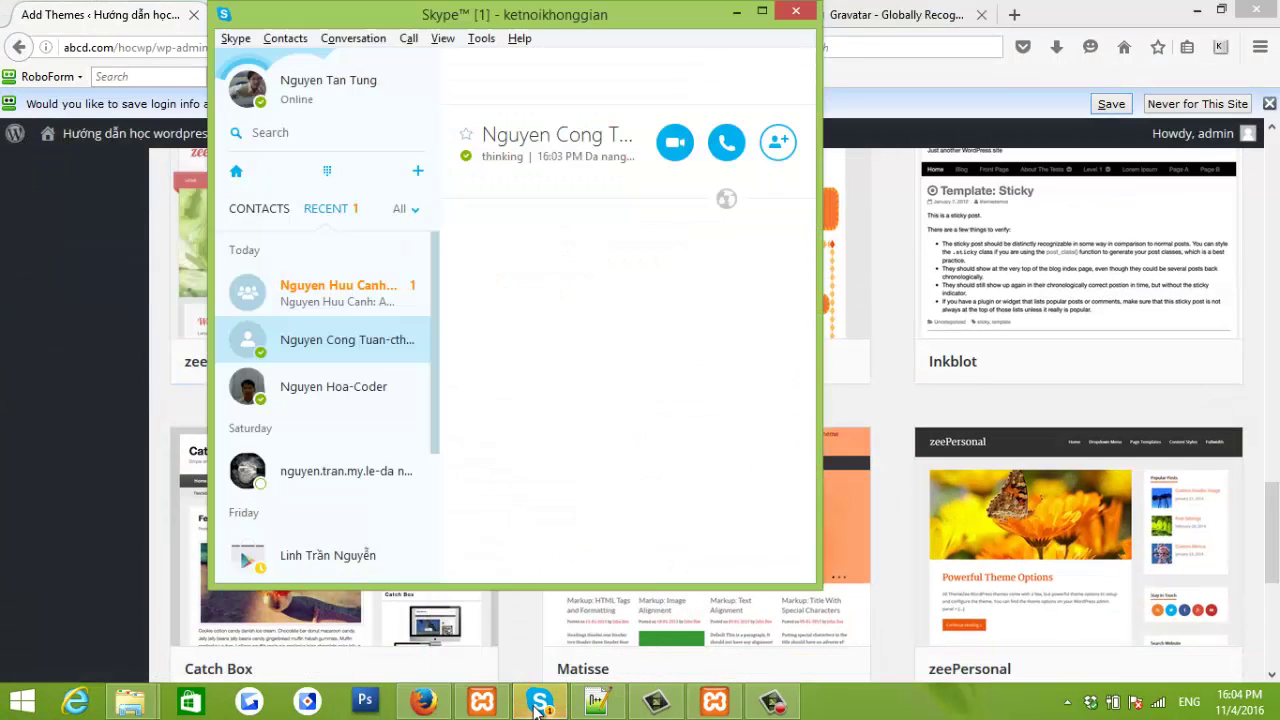
click(424, 703)
click(773, 703)
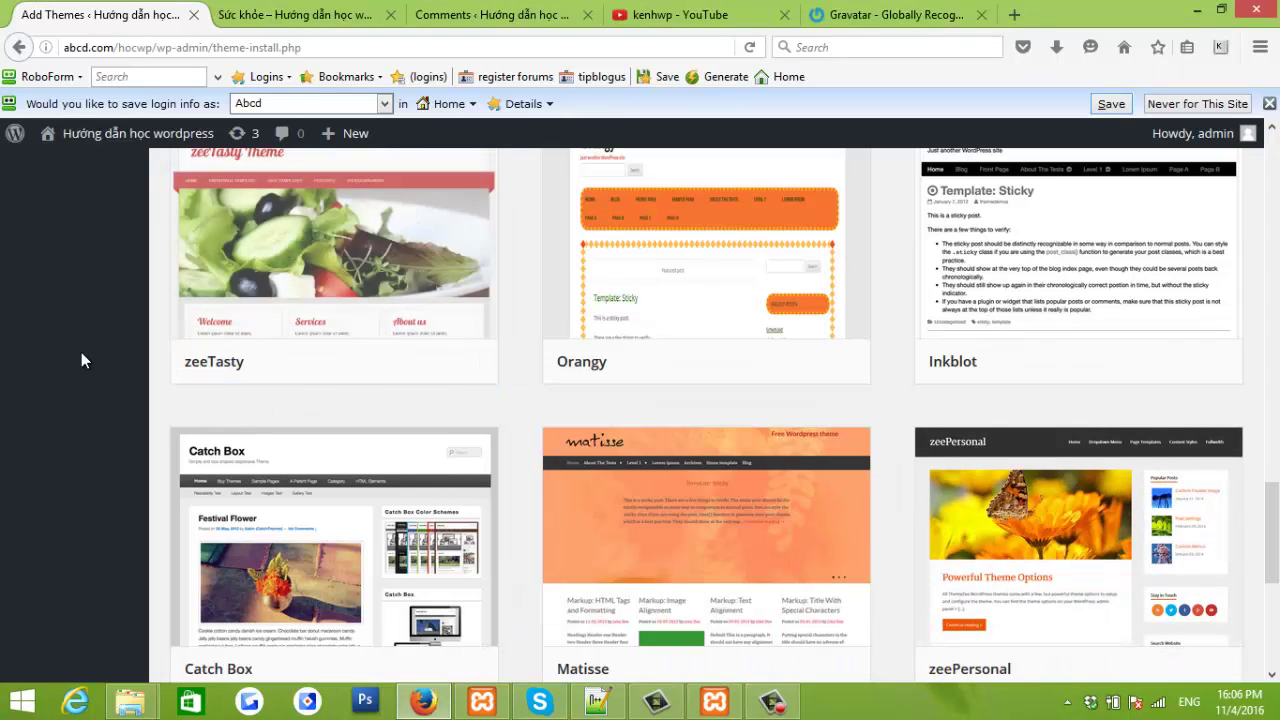
Look through the filtered theme thumbnails for a theme to install
scroll(82, 358, down, 4)
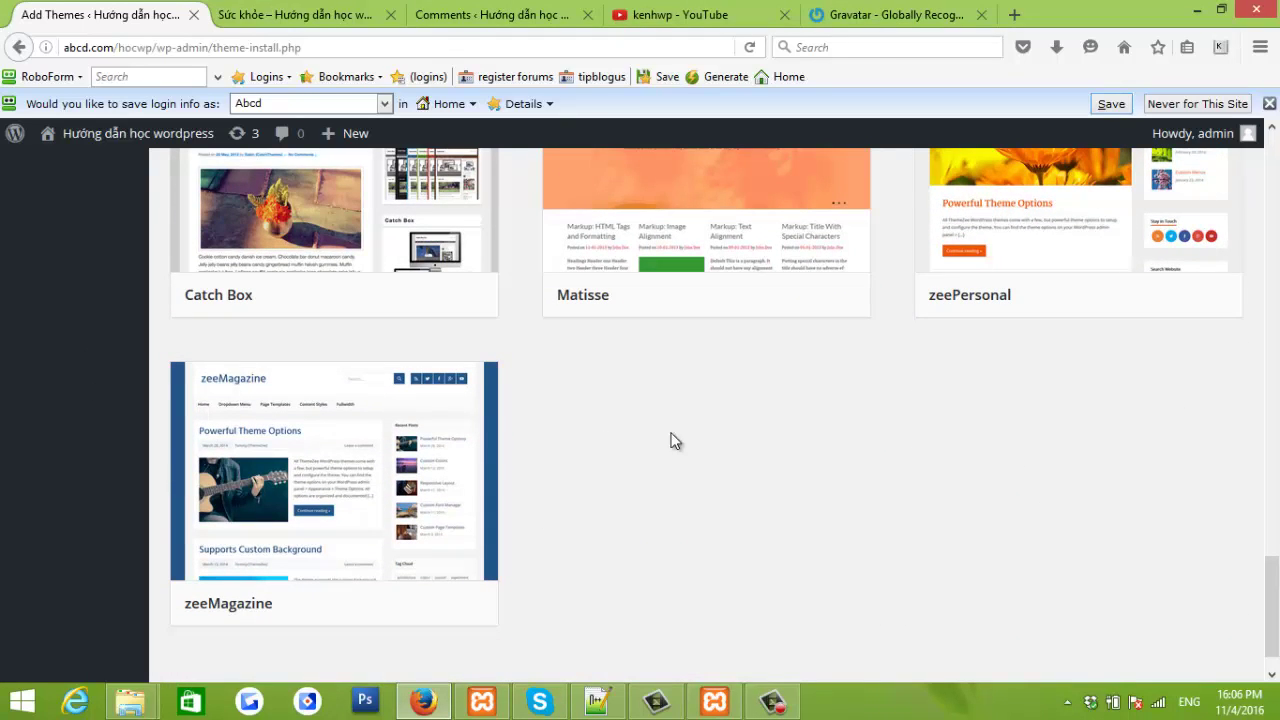
scroll(740, 480, up, 4)
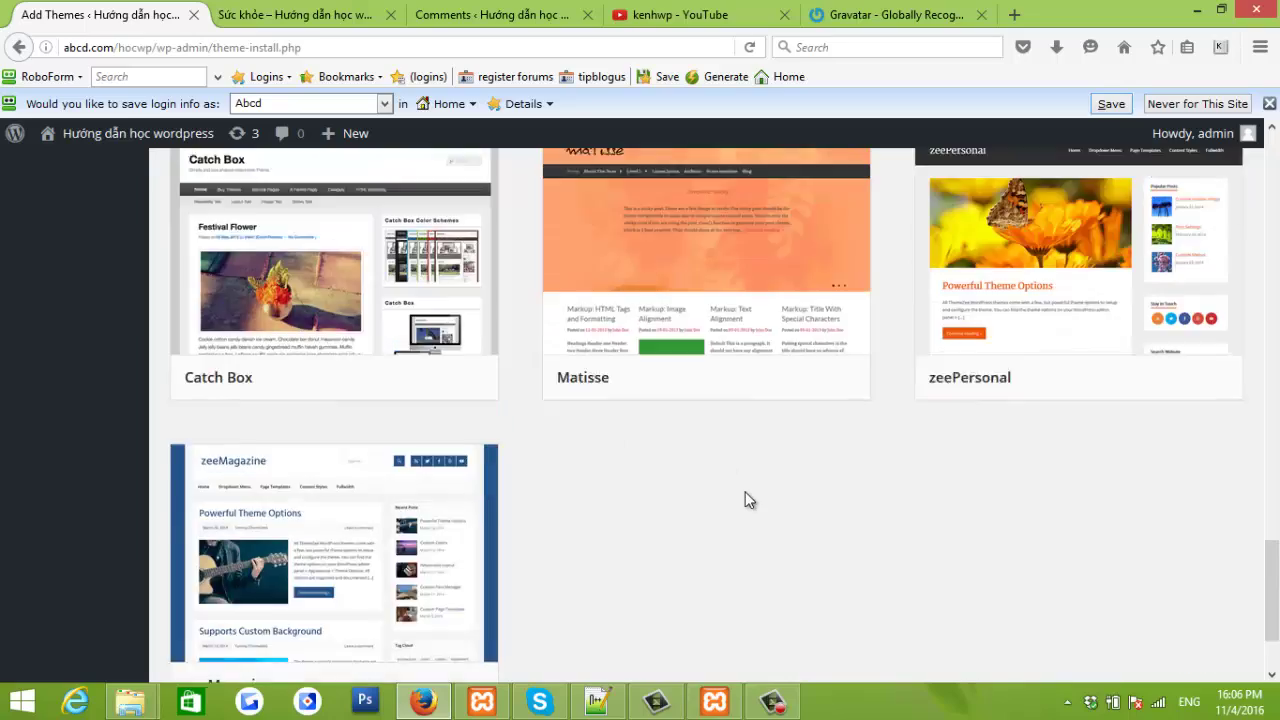
scroll(983, 440, up, 8)
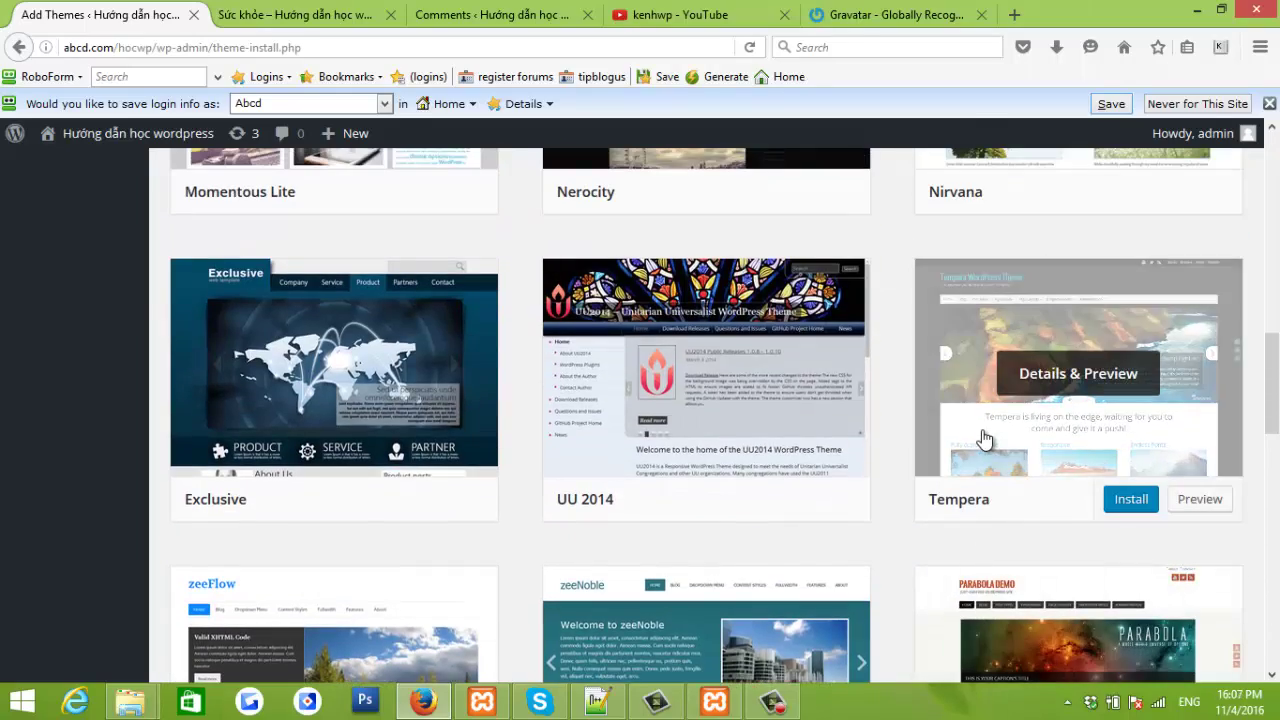
scroll(655, 390, down, 2)
scroll(346, 503, down, 2)
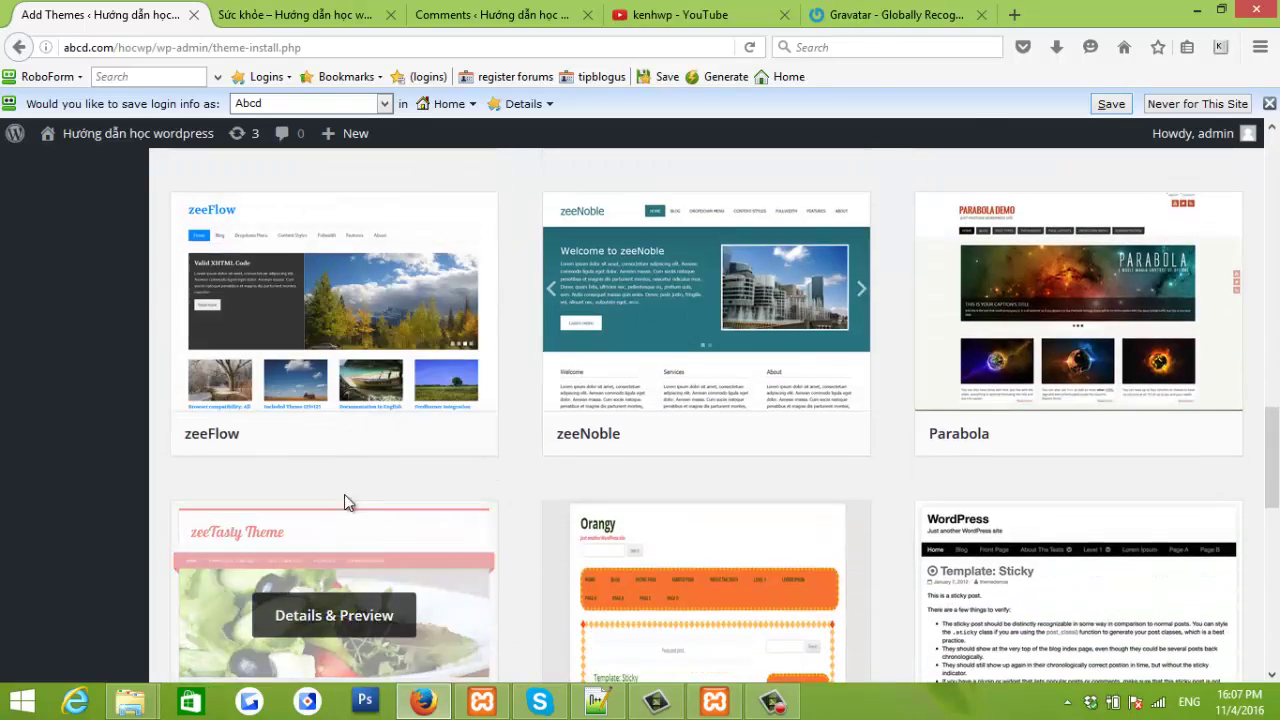
scroll(780, 492, up, 8)
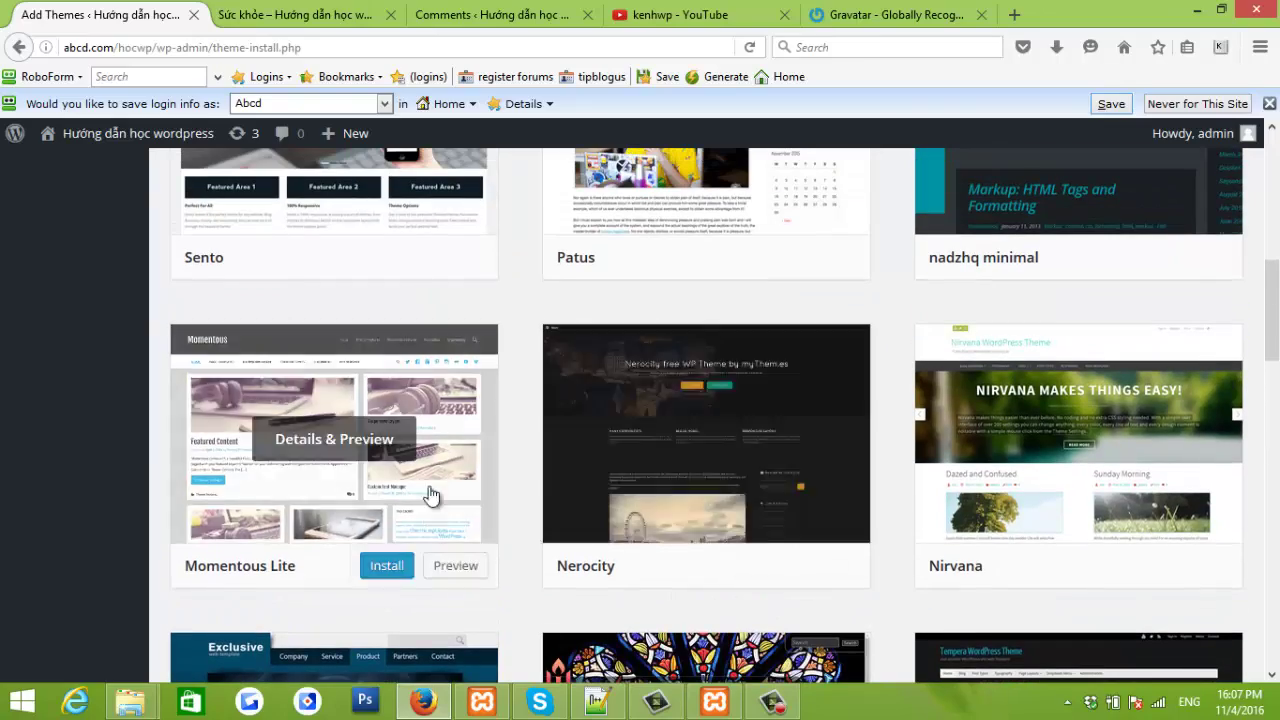
scroll(410, 412, up, 2)
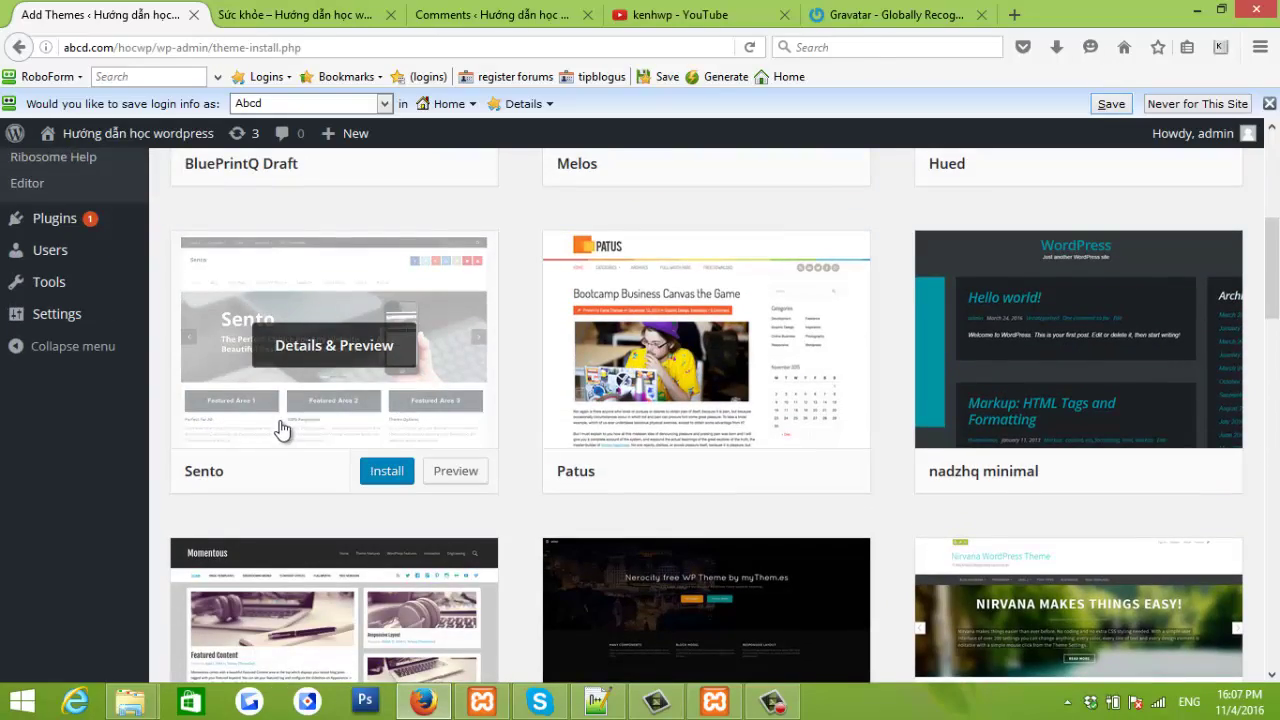
scroll(282, 432, down, 3)
scroll(284, 435, down, 7)
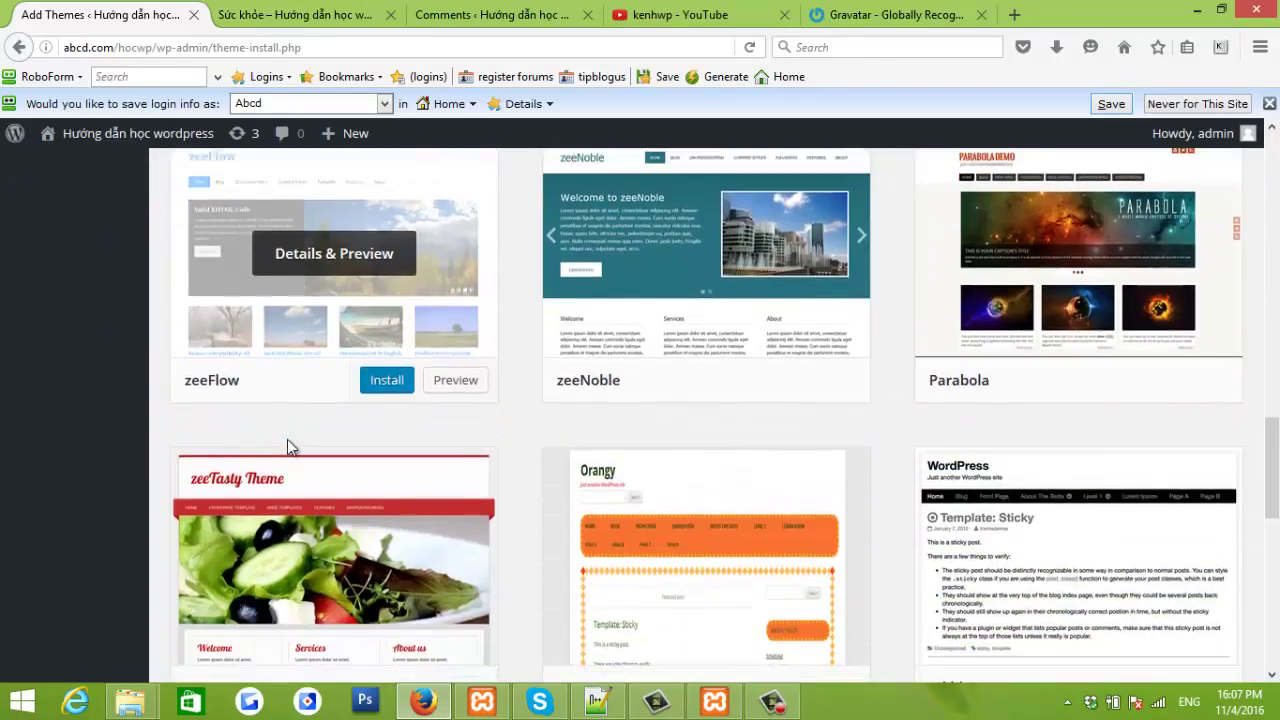
Install the zeeTasty theme from its preview and activate it on the site
click(382, 528)
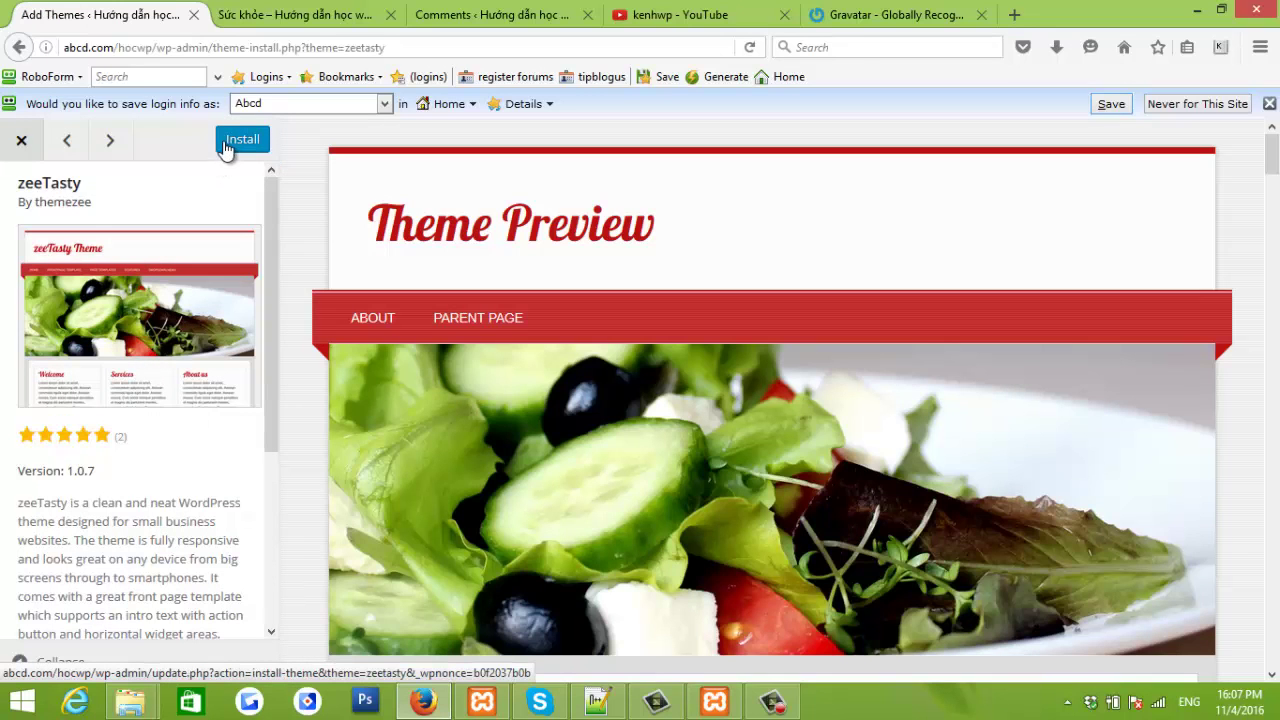
click(227, 149)
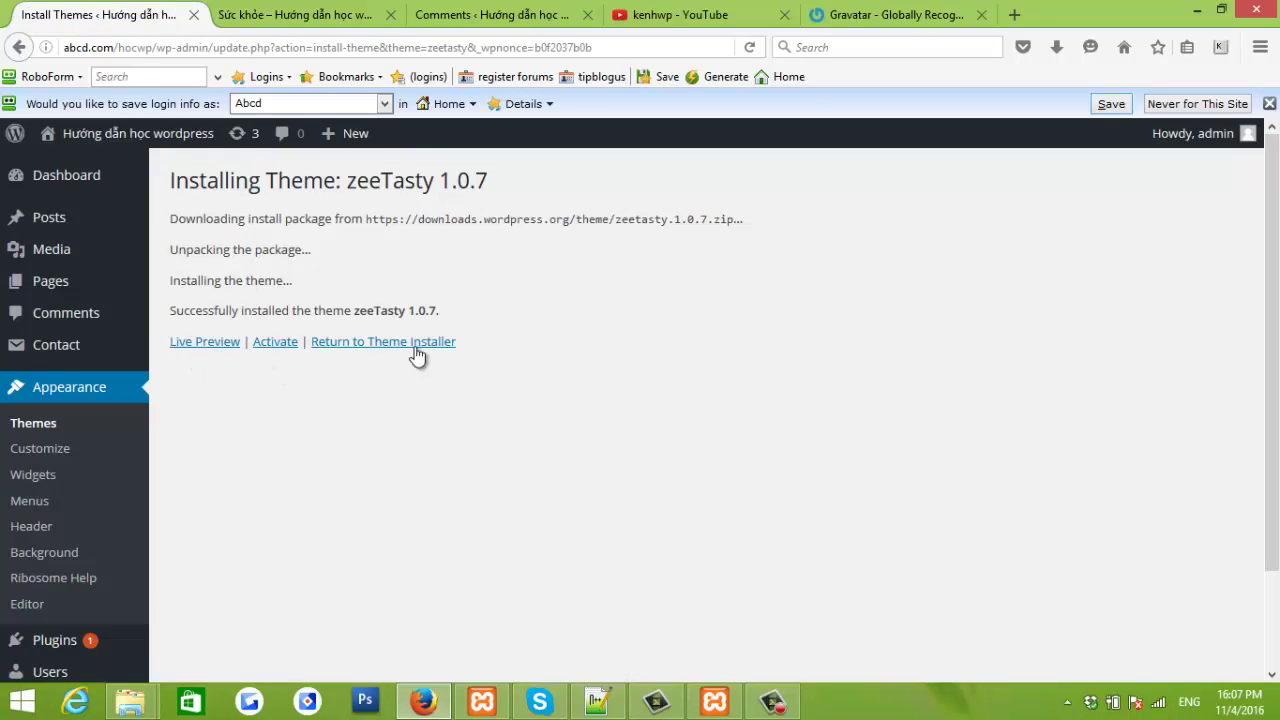
click(280, 343)
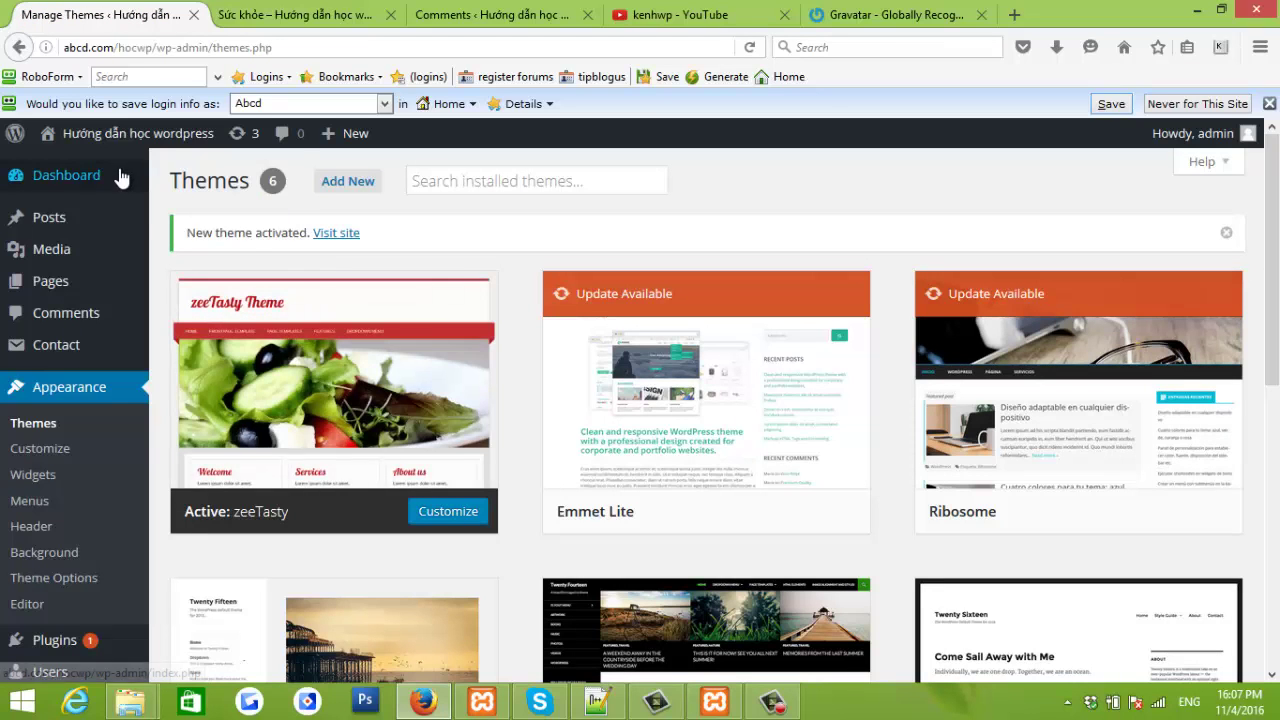
Open the site's front page in a new browser tab and switch to it
mouse_move(104, 143)
right_click(77, 168)
click(130, 174)
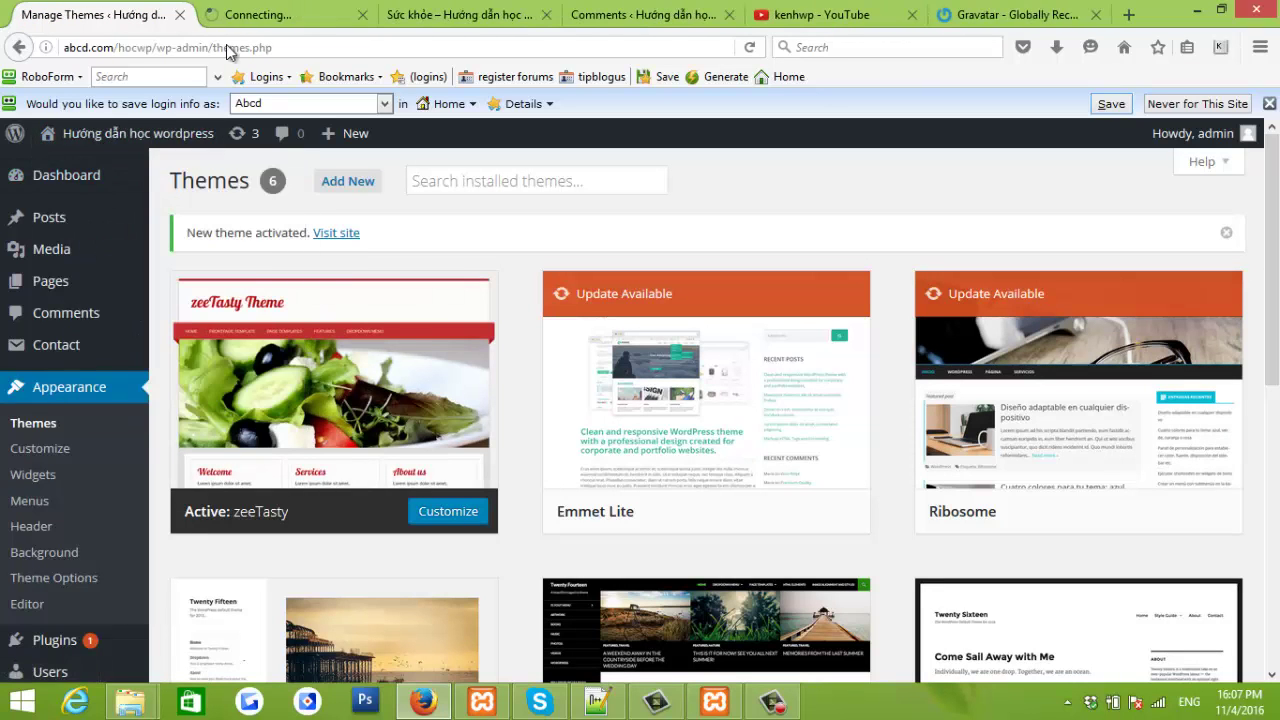
click(256, 15)
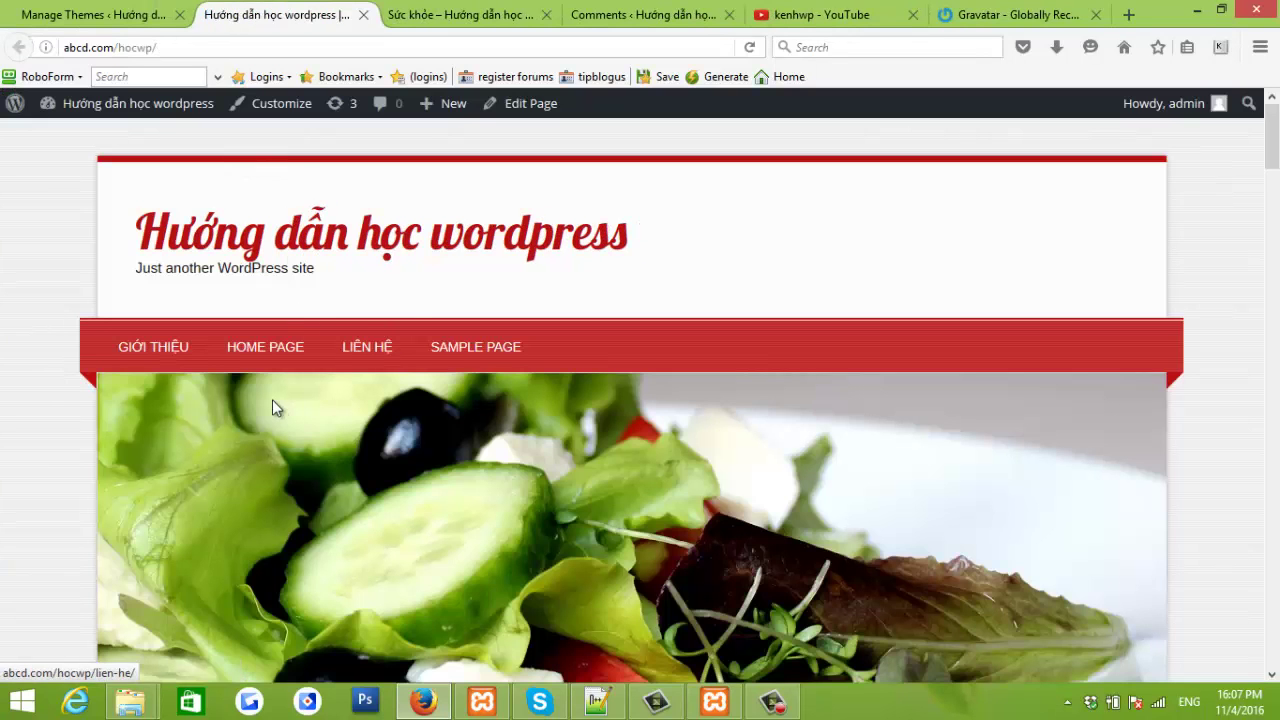
Examine the front page under the new theme, including the header image, navigation menu, page content and sidebar widgets
scroll(272, 402, down, 5)
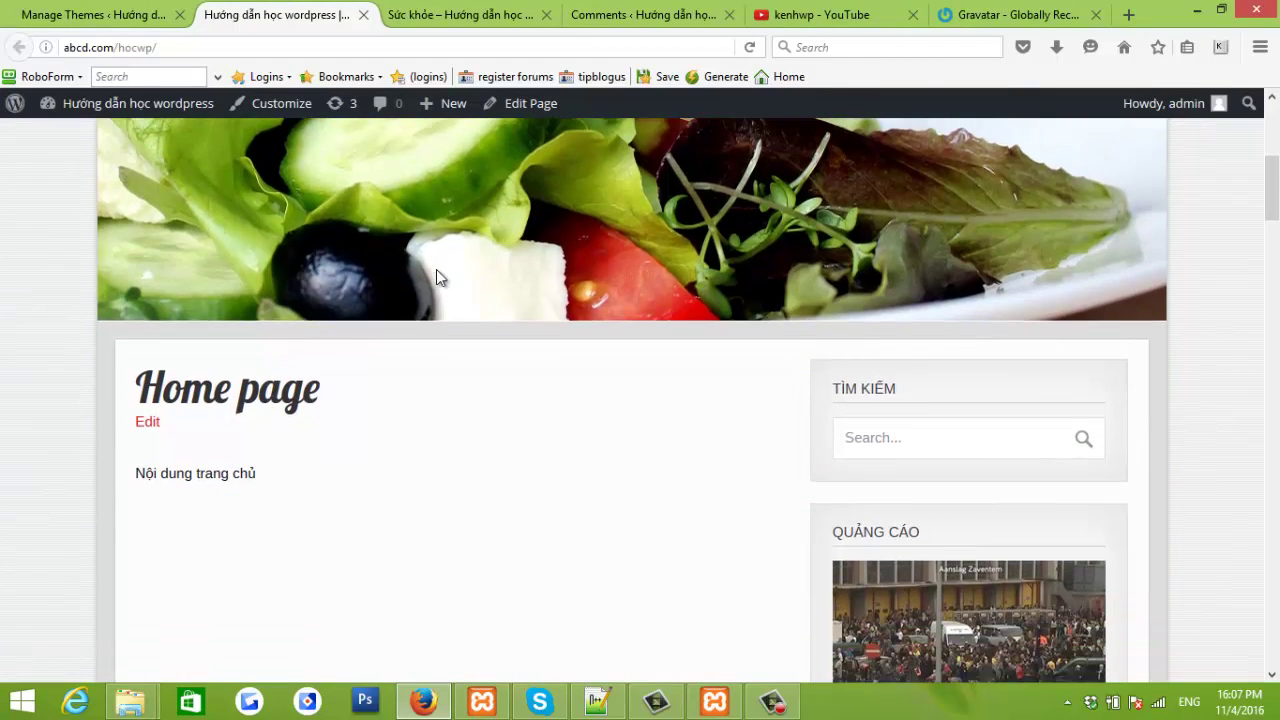
scroll(436, 278, up, 2)
scroll(517, 331, down, 10)
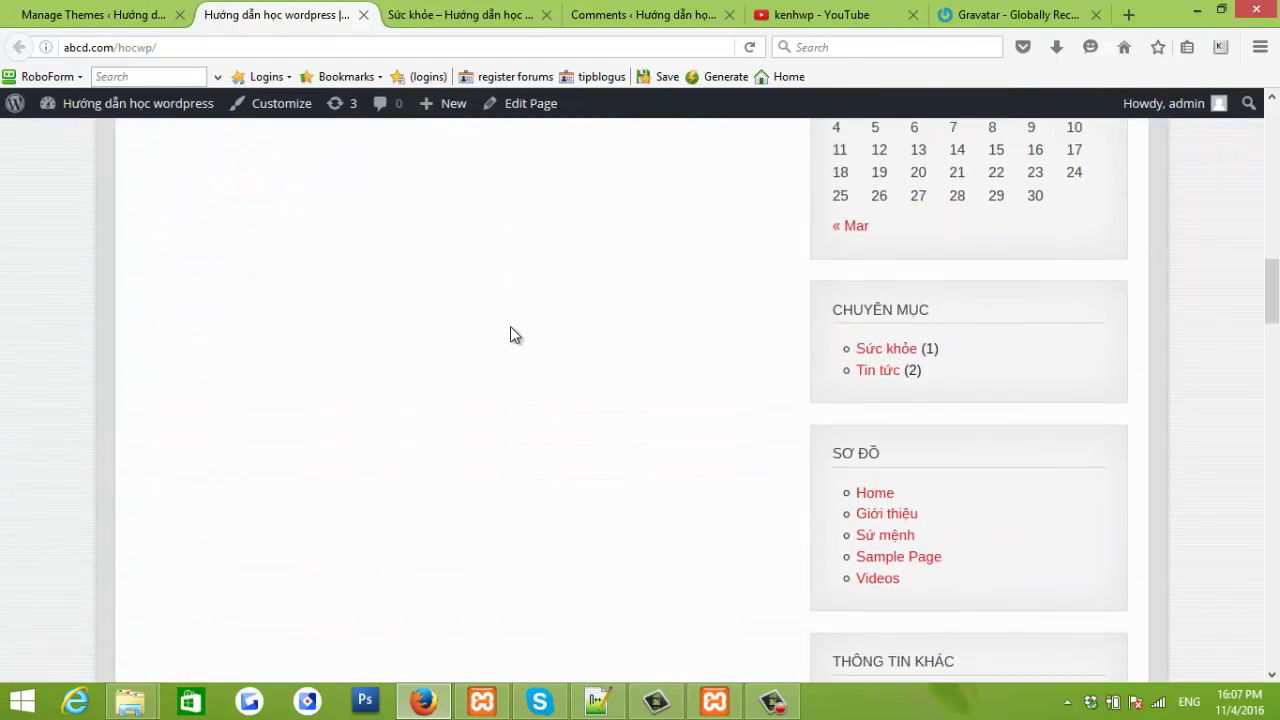
scroll(510, 326, down, 10)
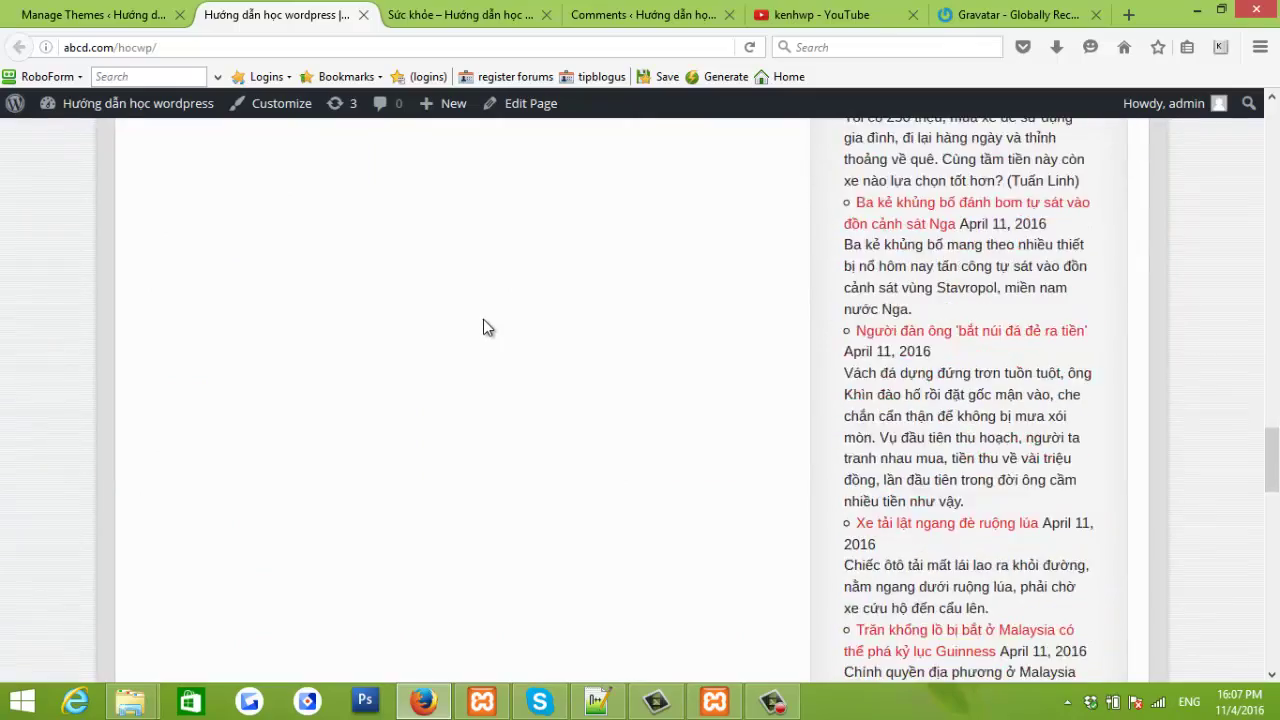
scroll(483, 328, down, 10)
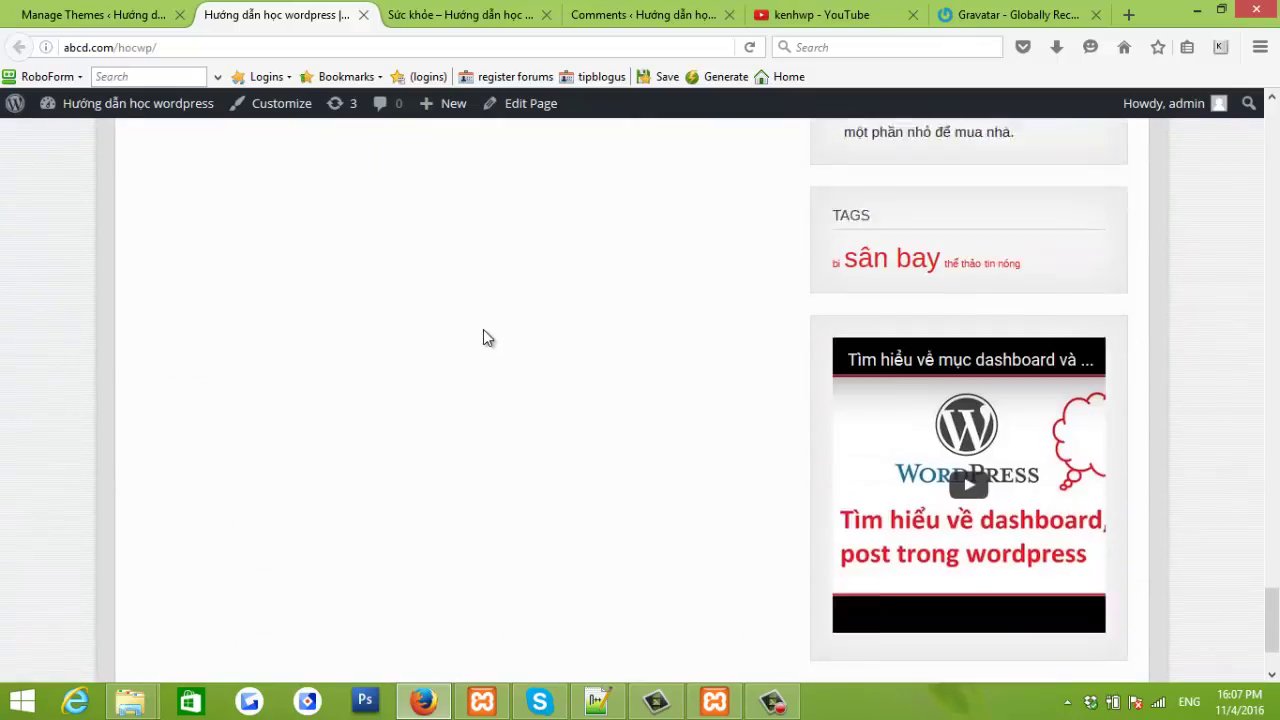
scroll(483, 331, down, 2)
scroll(481, 303, up, 3)
scroll(479, 286, up, 10)
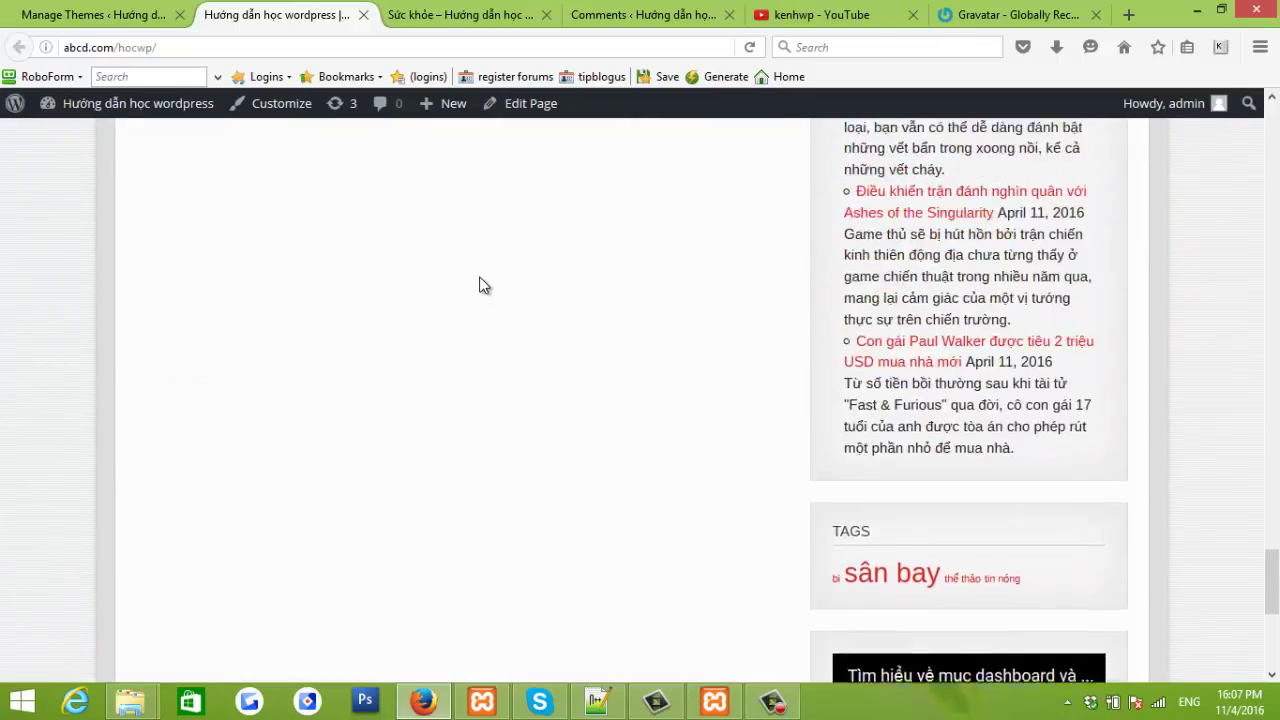
scroll(467, 252, up, 10)
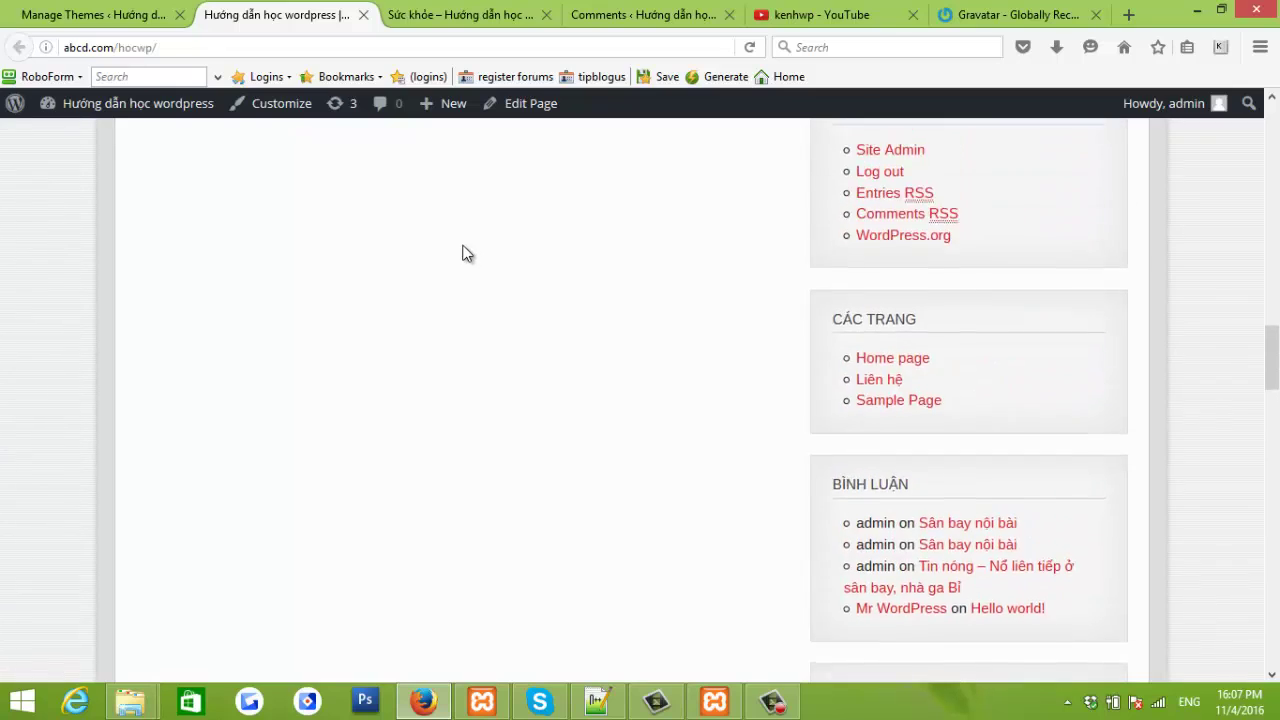
scroll(465, 248, up, 5)
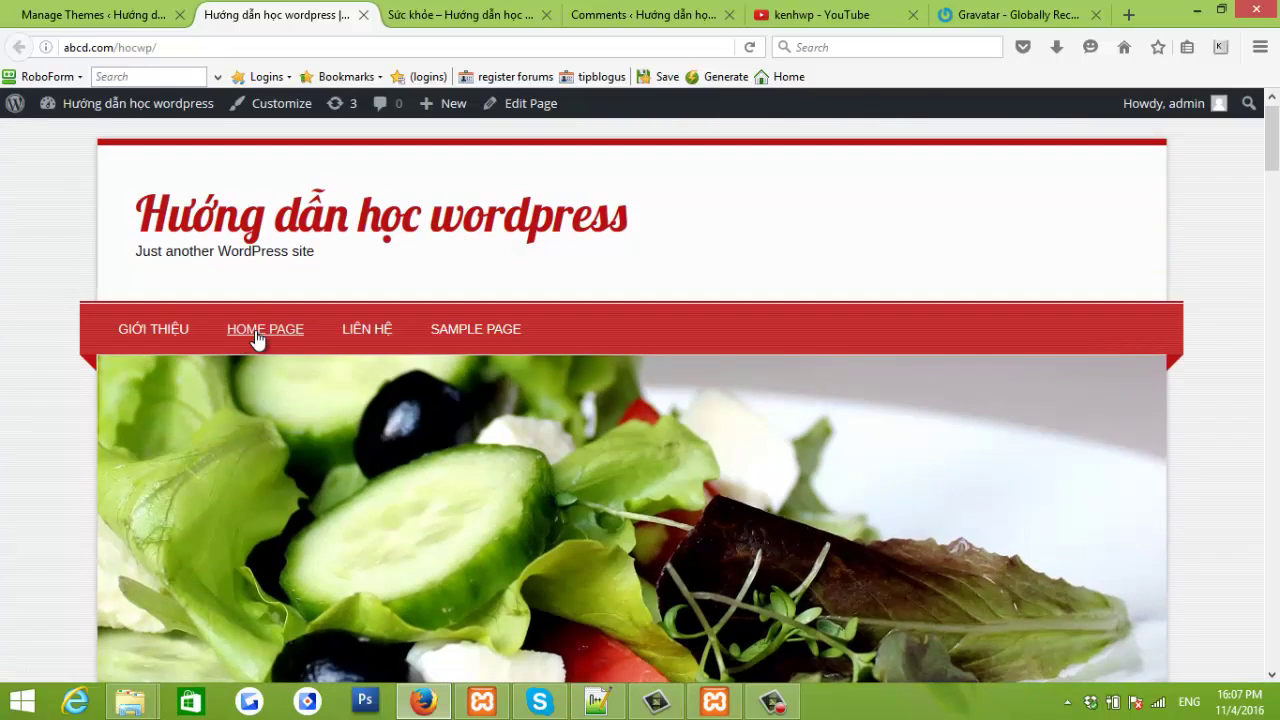
mouse_move(119, 325)
scroll(212, 237, up, 1)
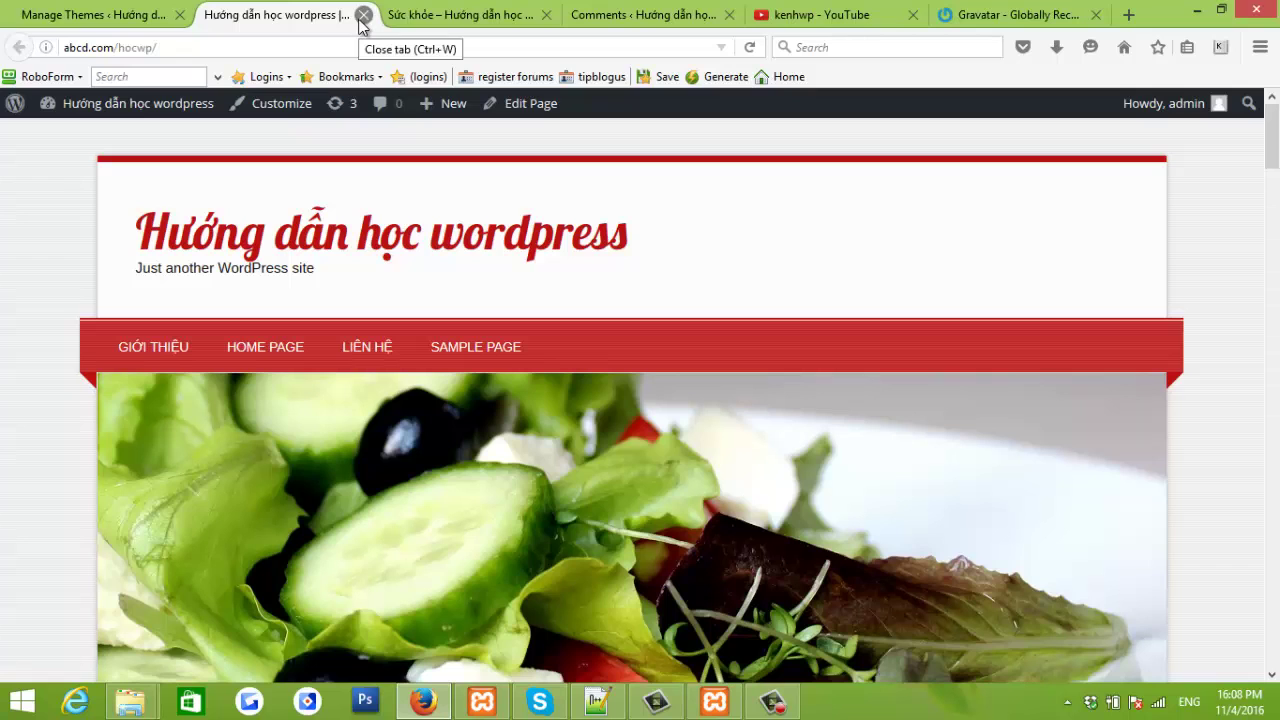
Close the site's front-page tab and look over the installed themes in the admin area
click(185, 18)
click(350, 20)
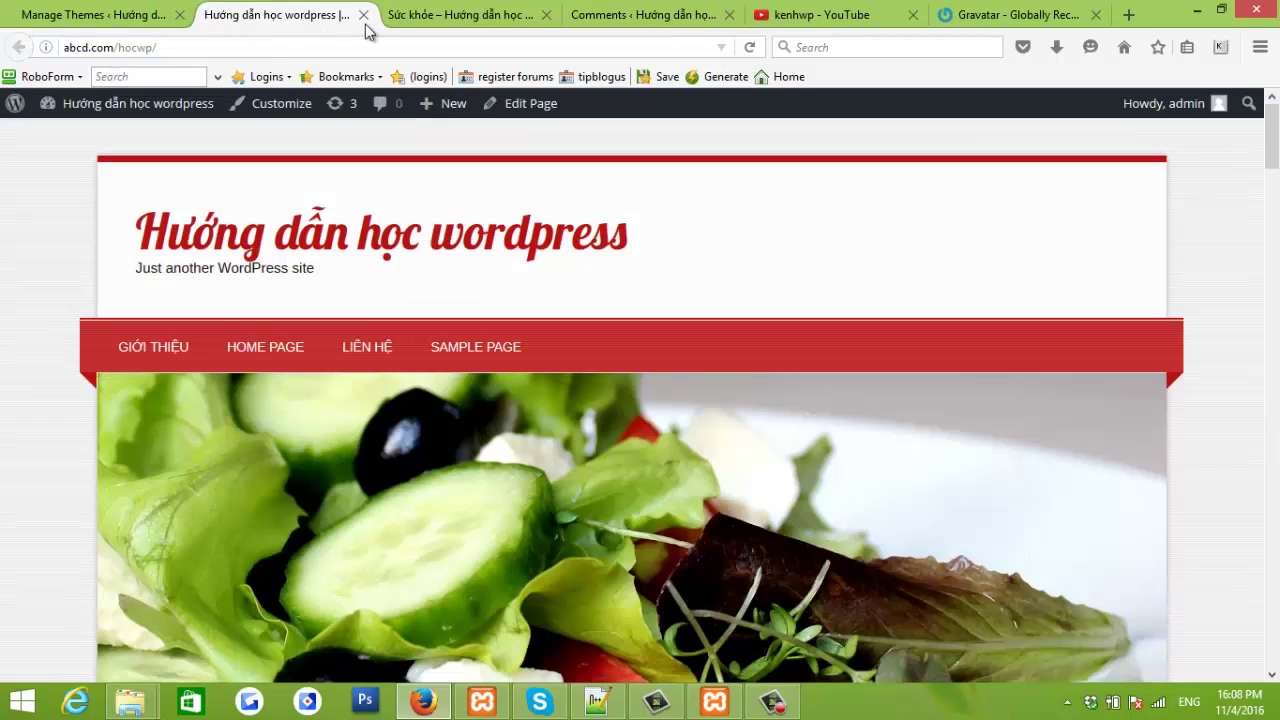
click(363, 16)
click(131, 14)
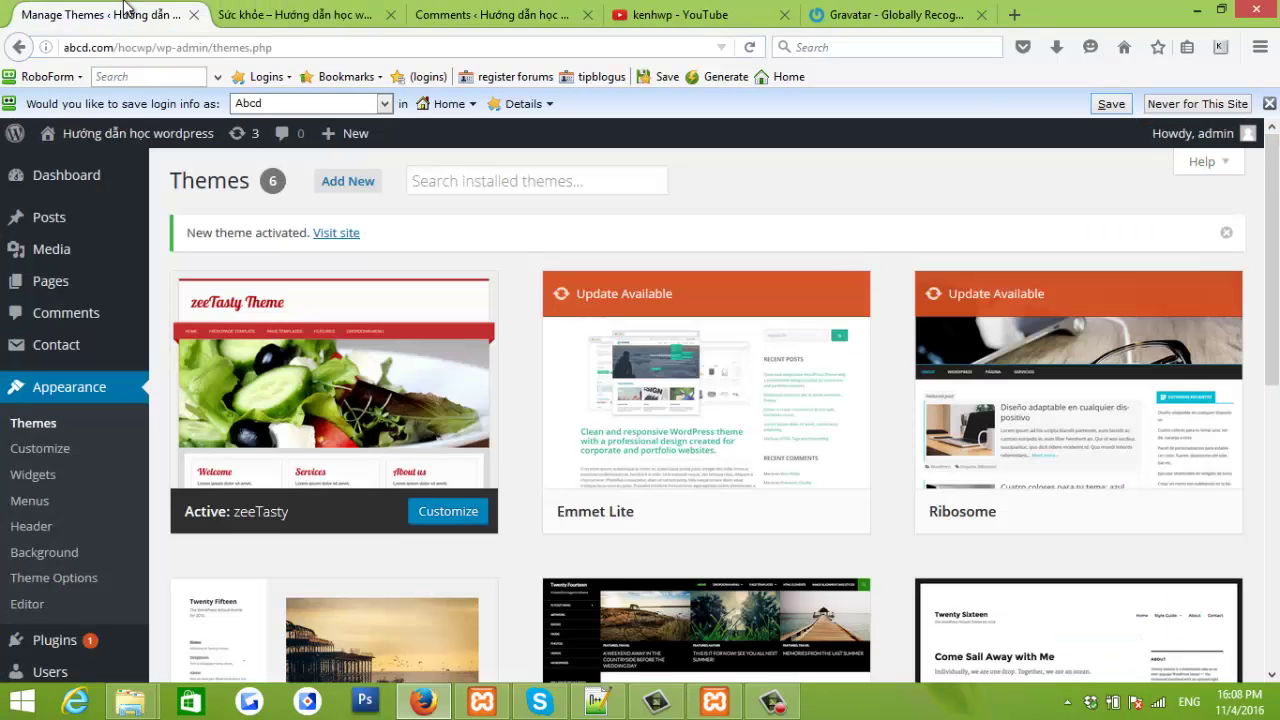
mouse_move(118, 256)
scroll(471, 222, down, 2)
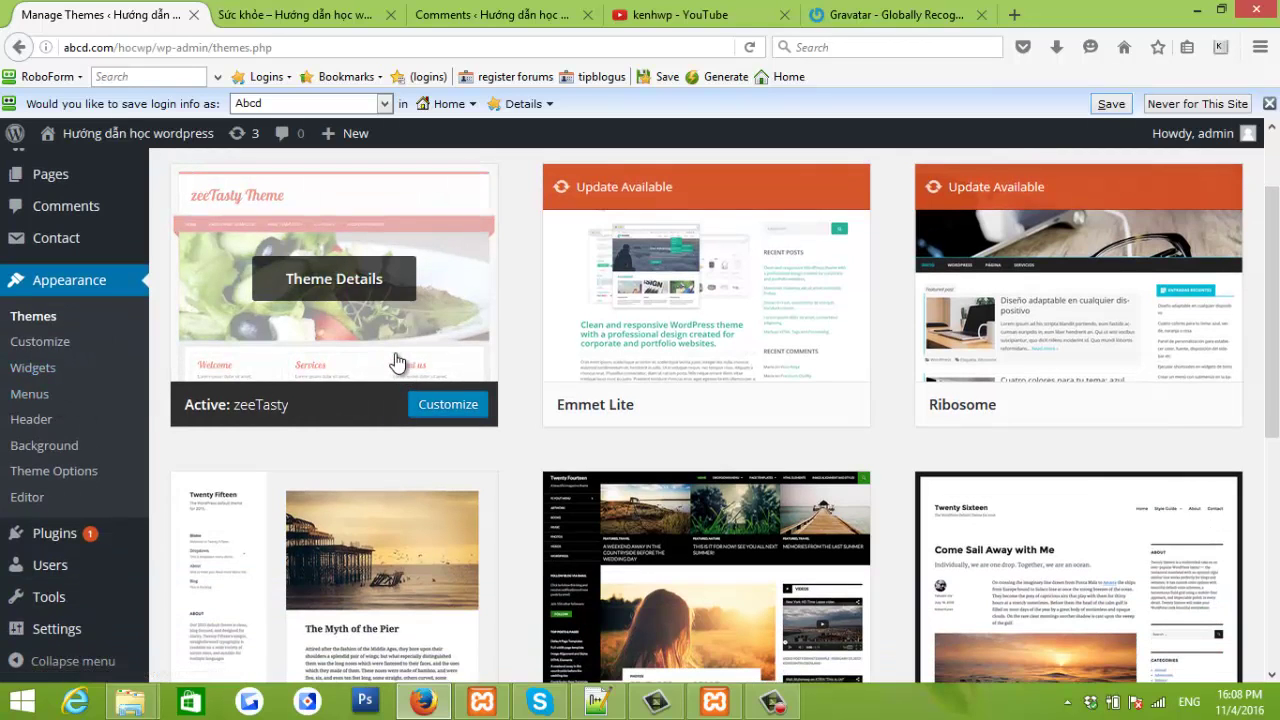
scroll(20, 395, up, 2)
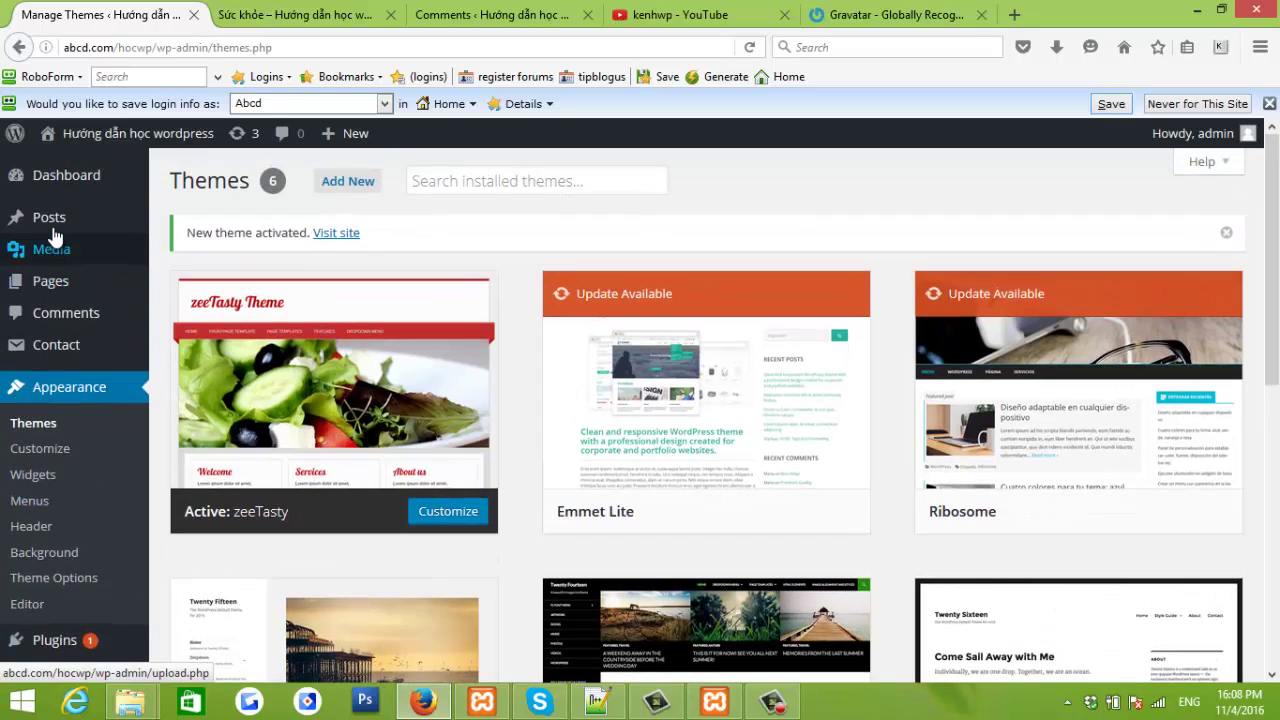
Open the "Hello world!" post from the posts list for editing and look over its text and image
mouse_move(56, 226)
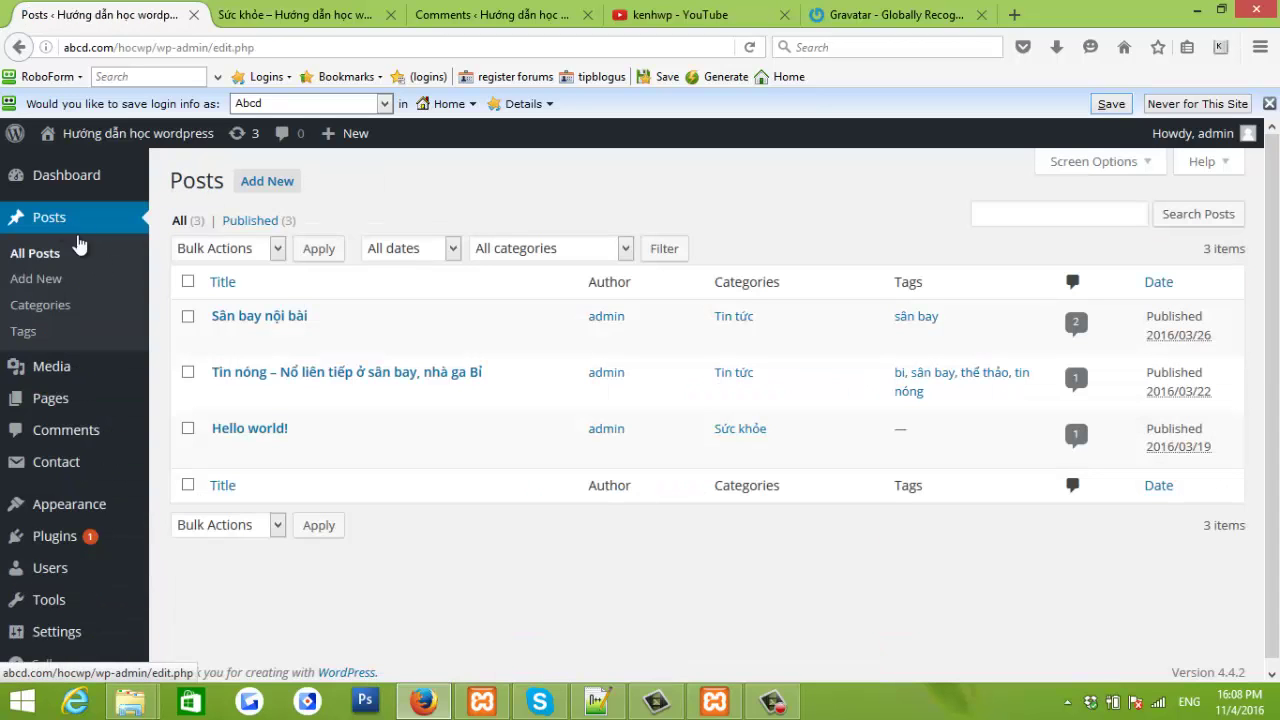
mouse_move(233, 463)
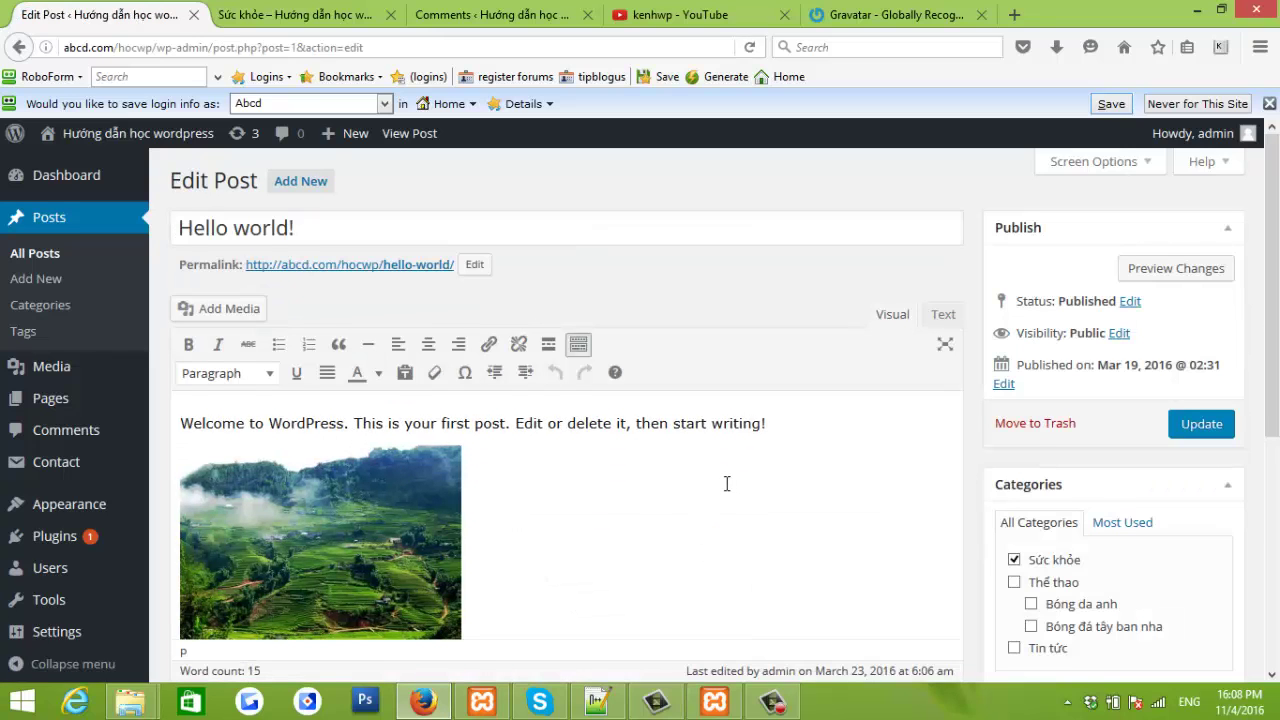
scroll(727, 484, down, 2)
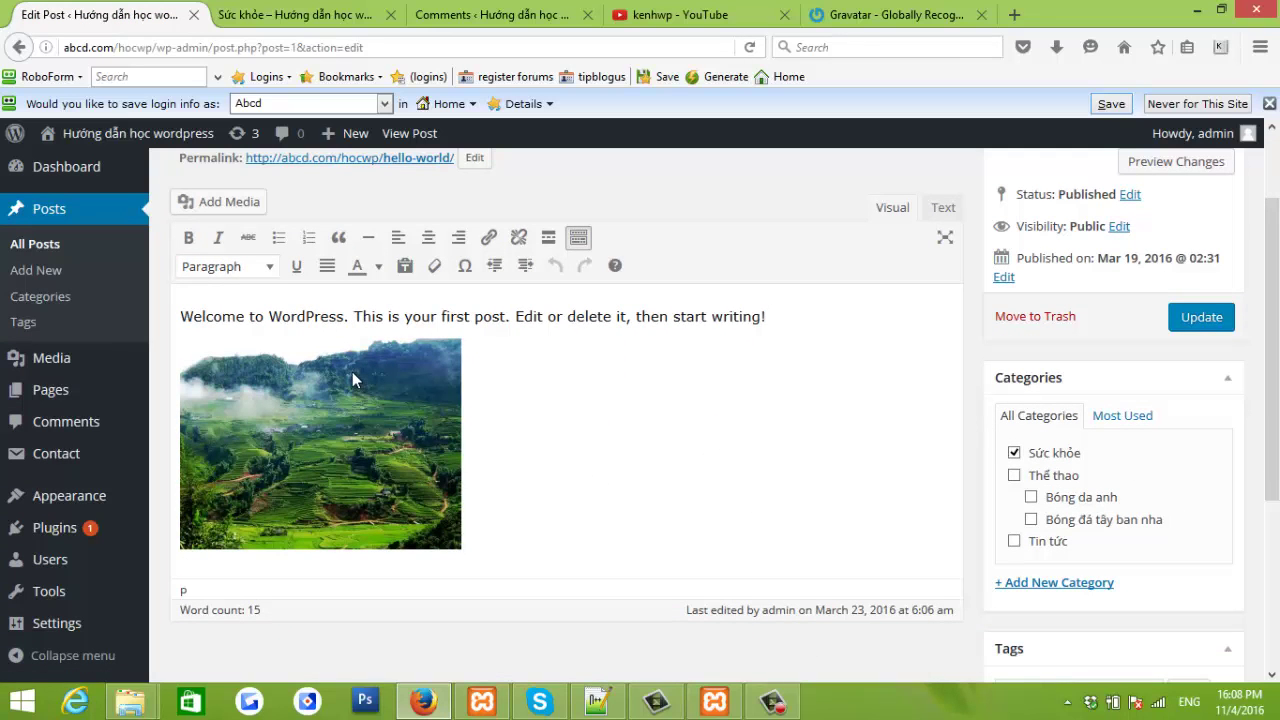
click(378, 390)
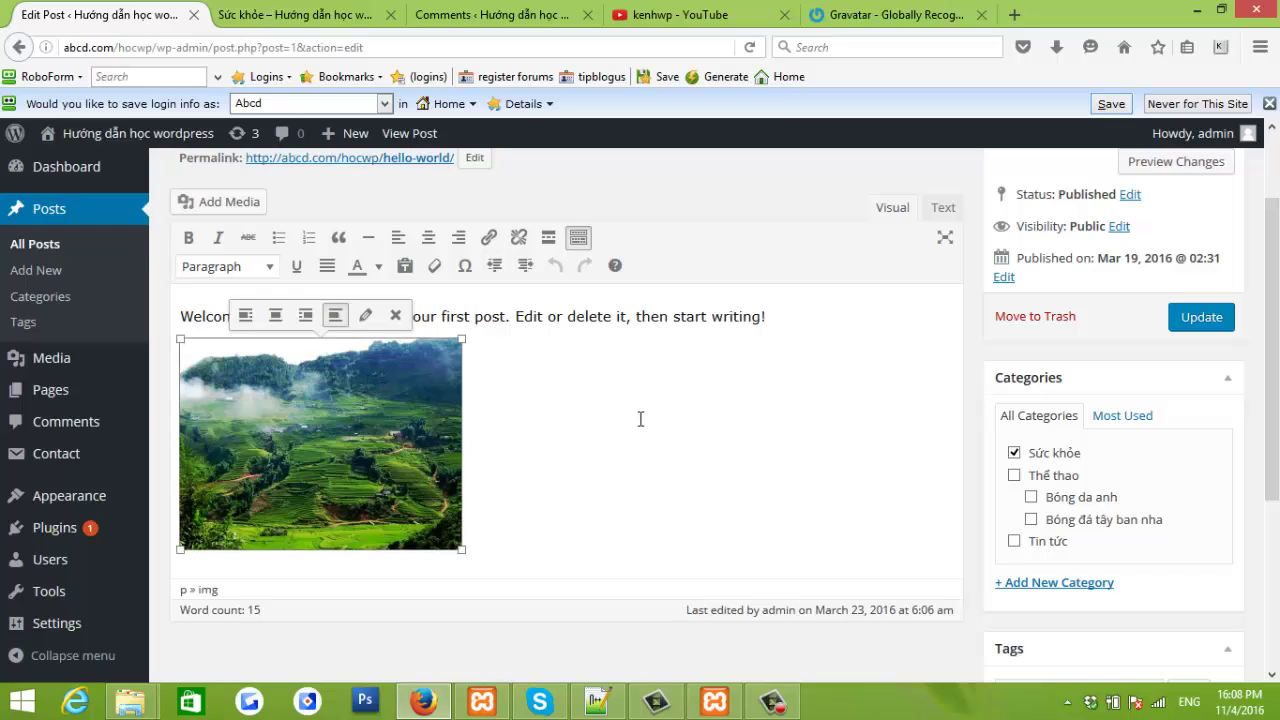
click(644, 416)
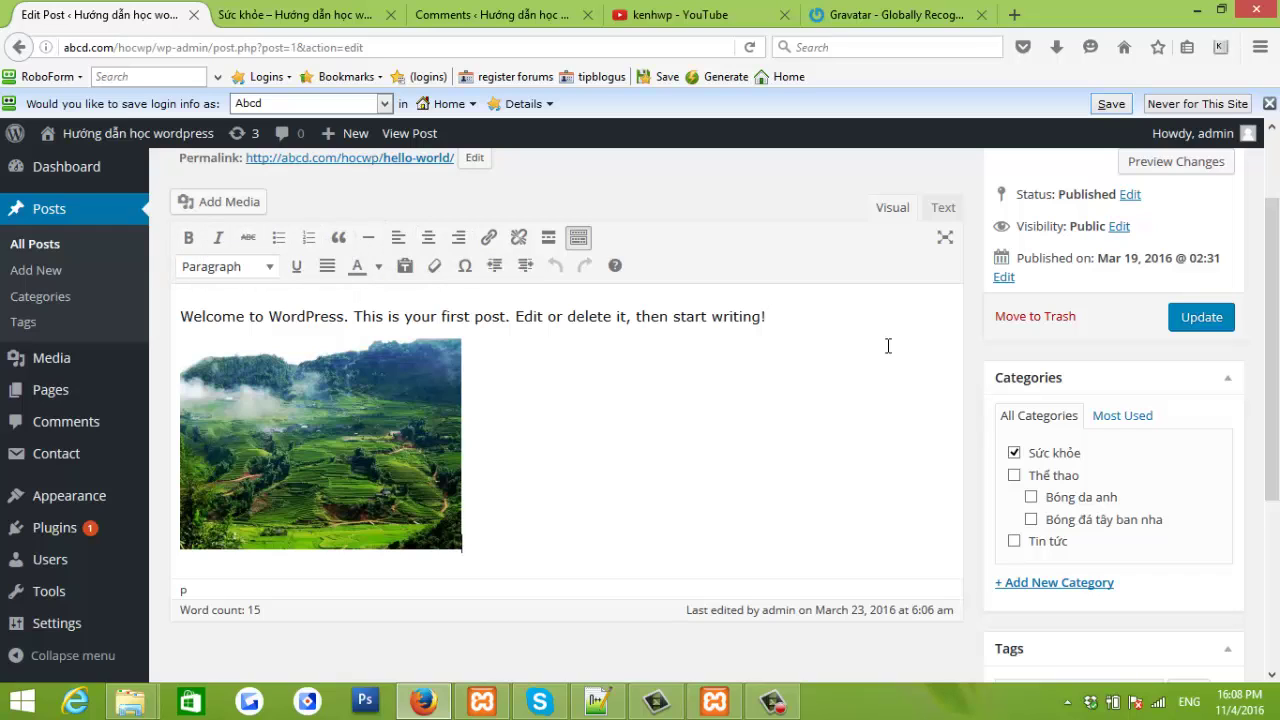
Italicize the whole sentence line beginning "Welcome to WordPress" in the post body
drag(770, 317, 181, 322)
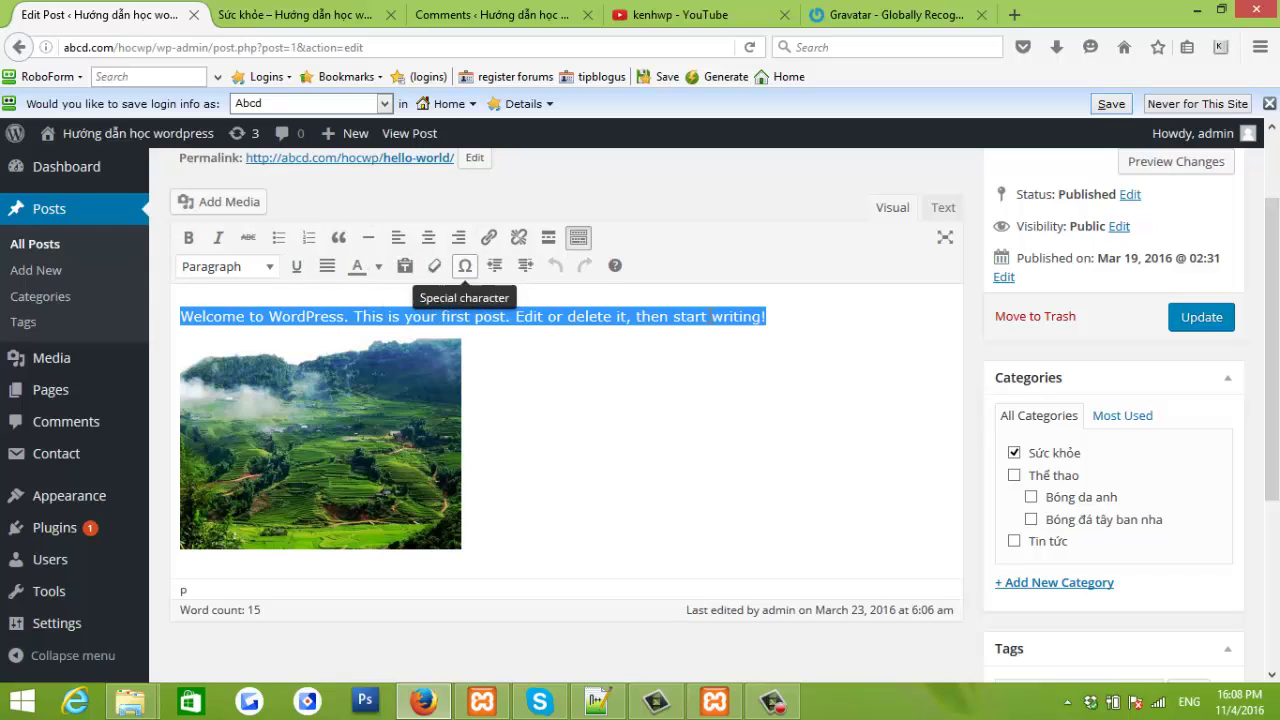
click(515, 316)
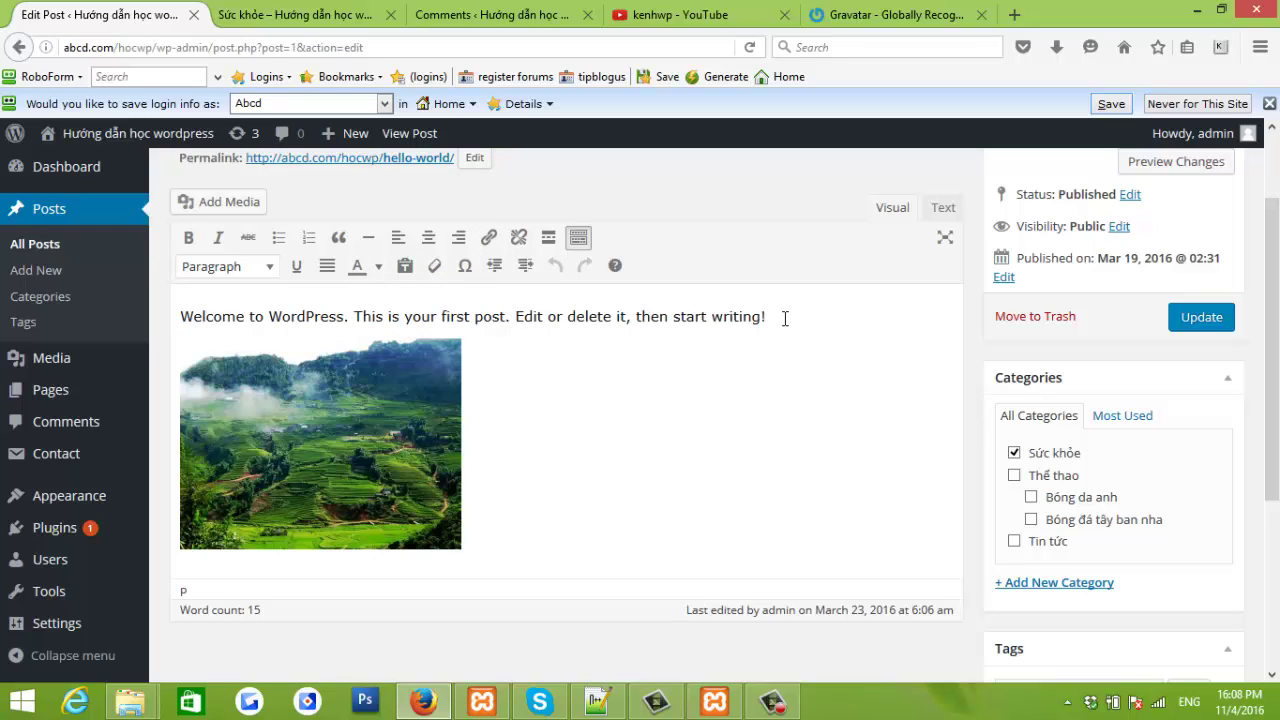
drag(785, 318, 30, 325)
click(218, 237)
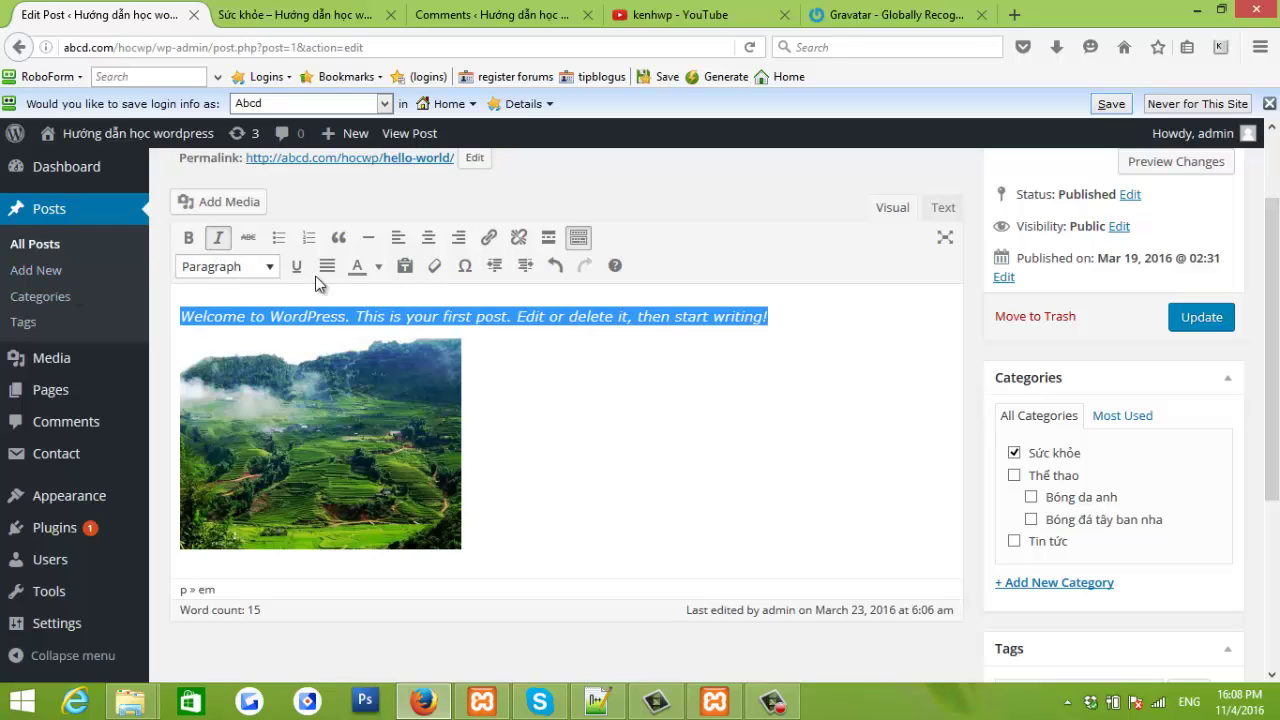
Deselect the italicized sentence, then hide the post editor's second row of formatting tools and show it again
click(573, 356)
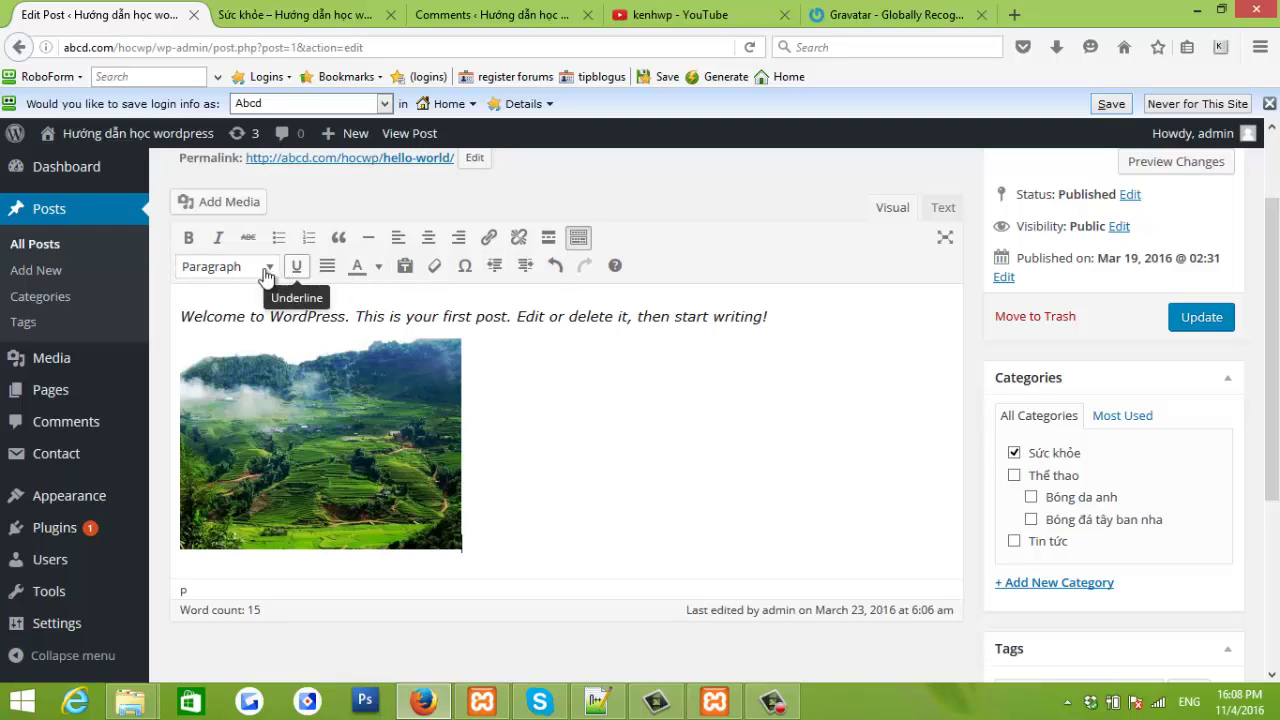
click(579, 240)
click(579, 240)
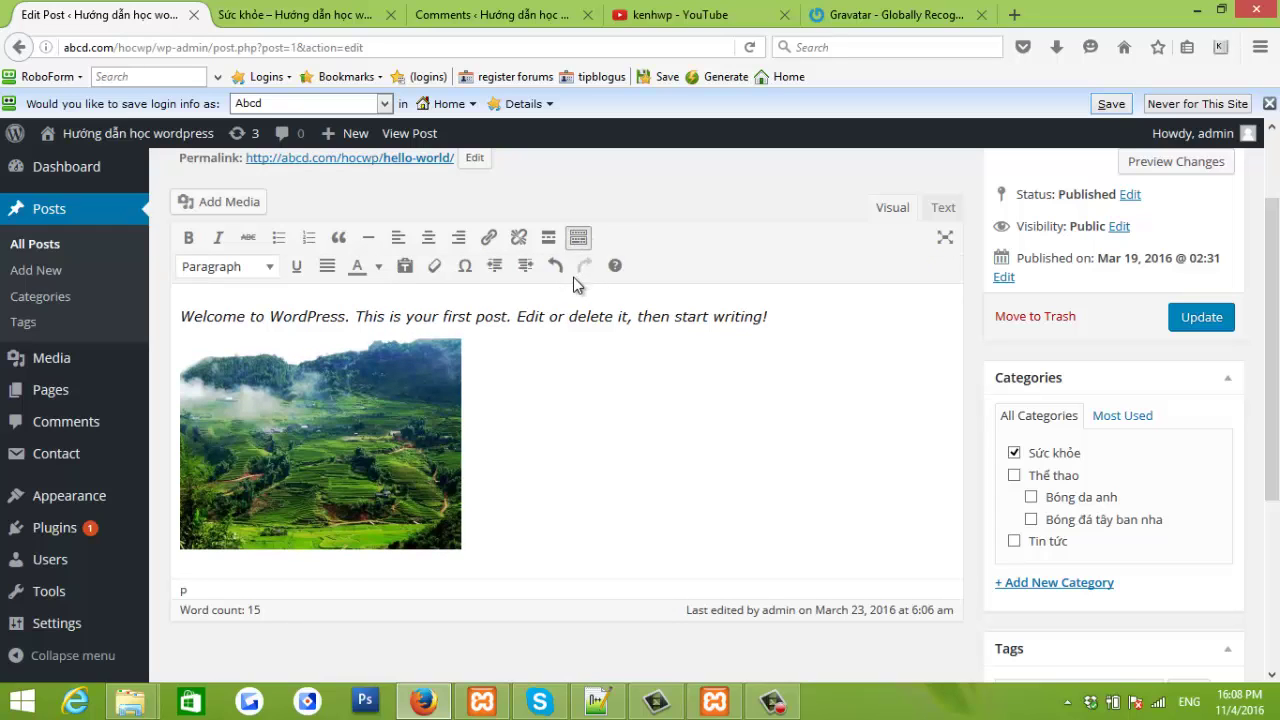
click(577, 240)
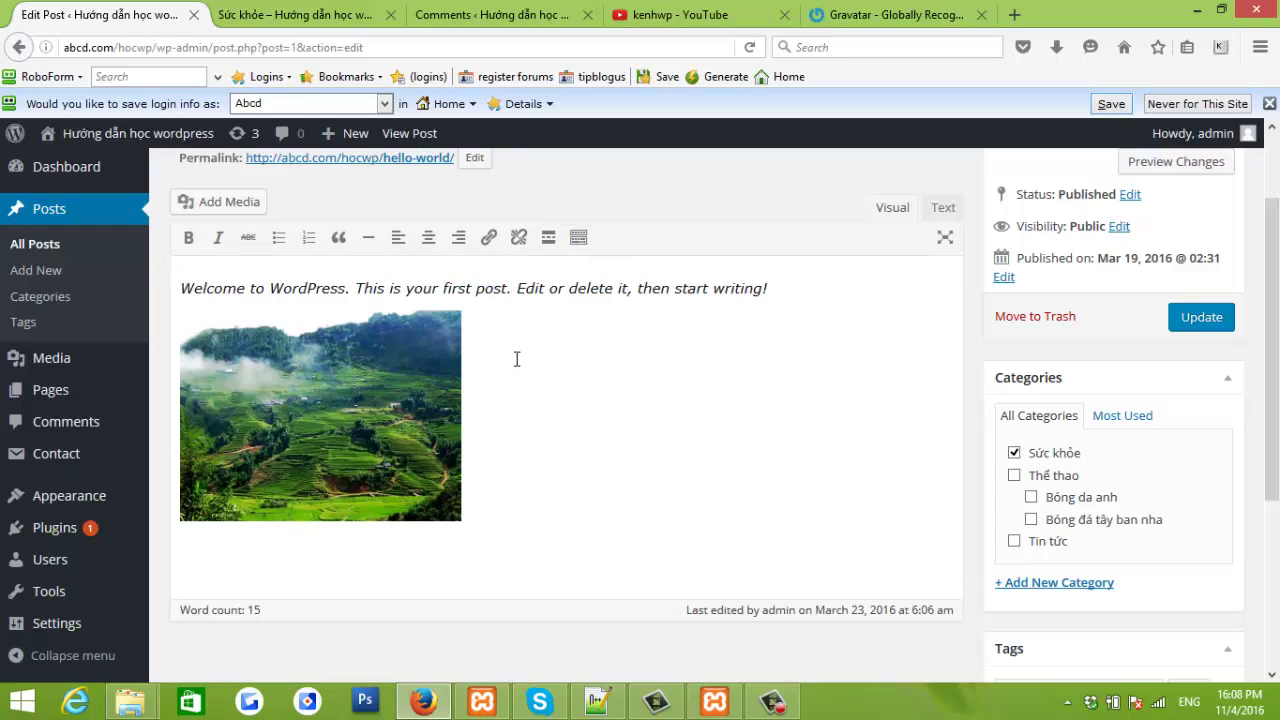
click(579, 238)
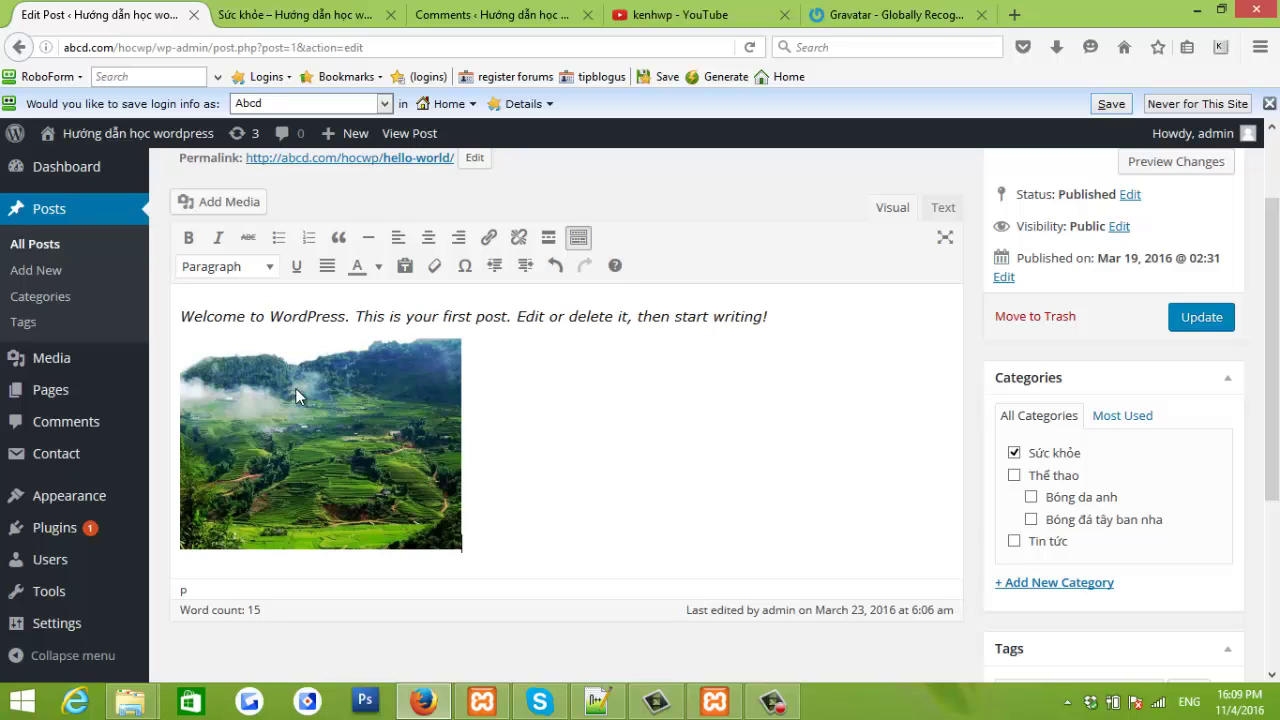
Look over the "Hello world!" edit page, from its title and body to the publishing options, categories, tags and featured image
scroll(295, 396, down, 3)
scroll(480, 350, up, 5)
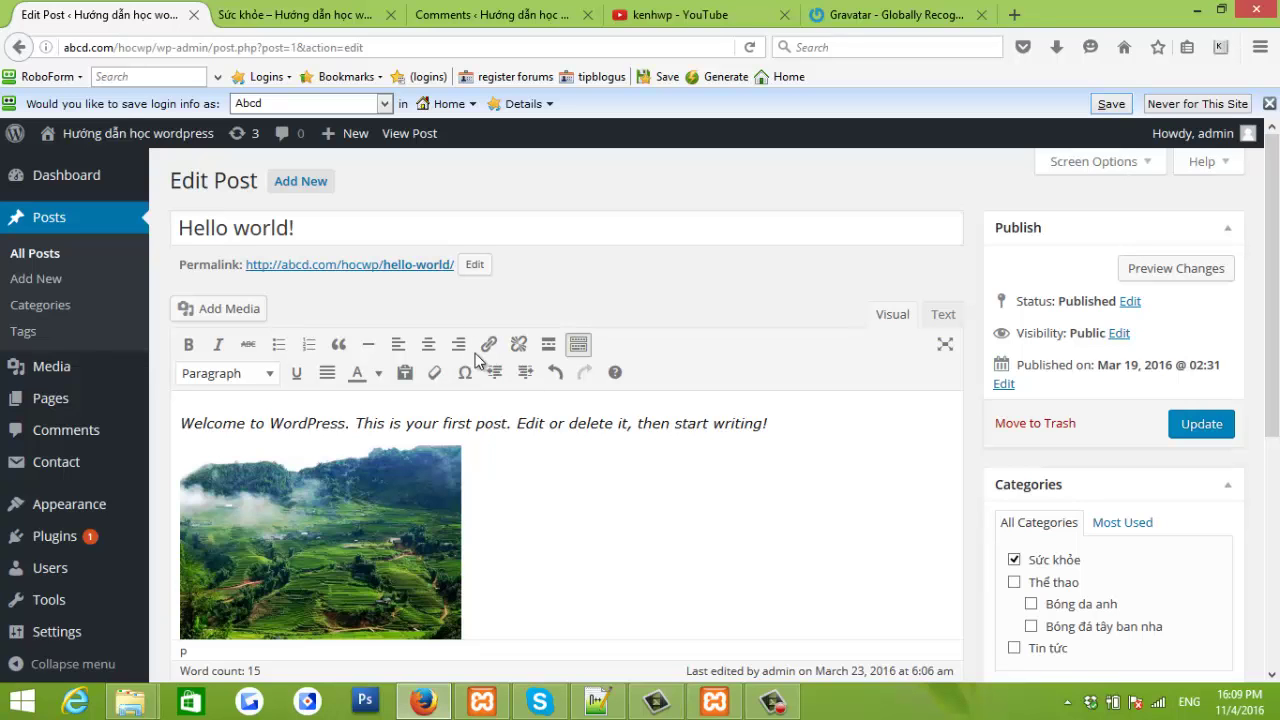
scroll(475, 356, down, 2)
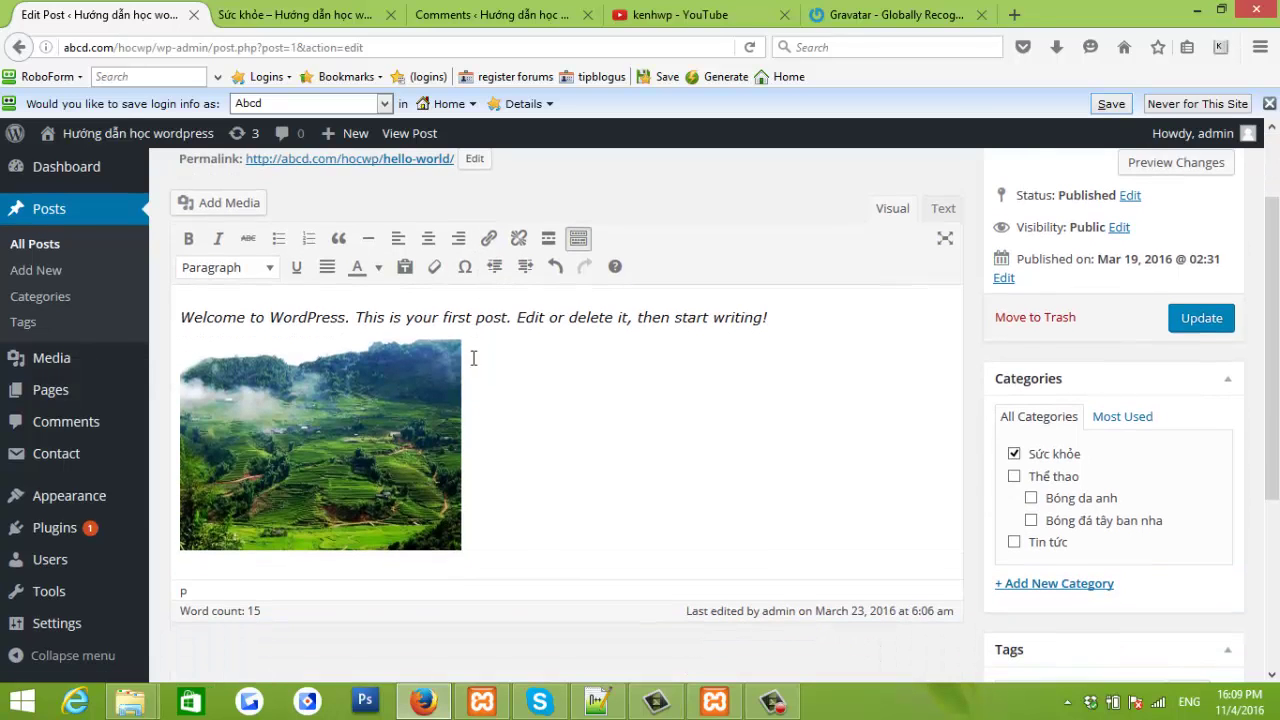
scroll(697, 443, down, 3)
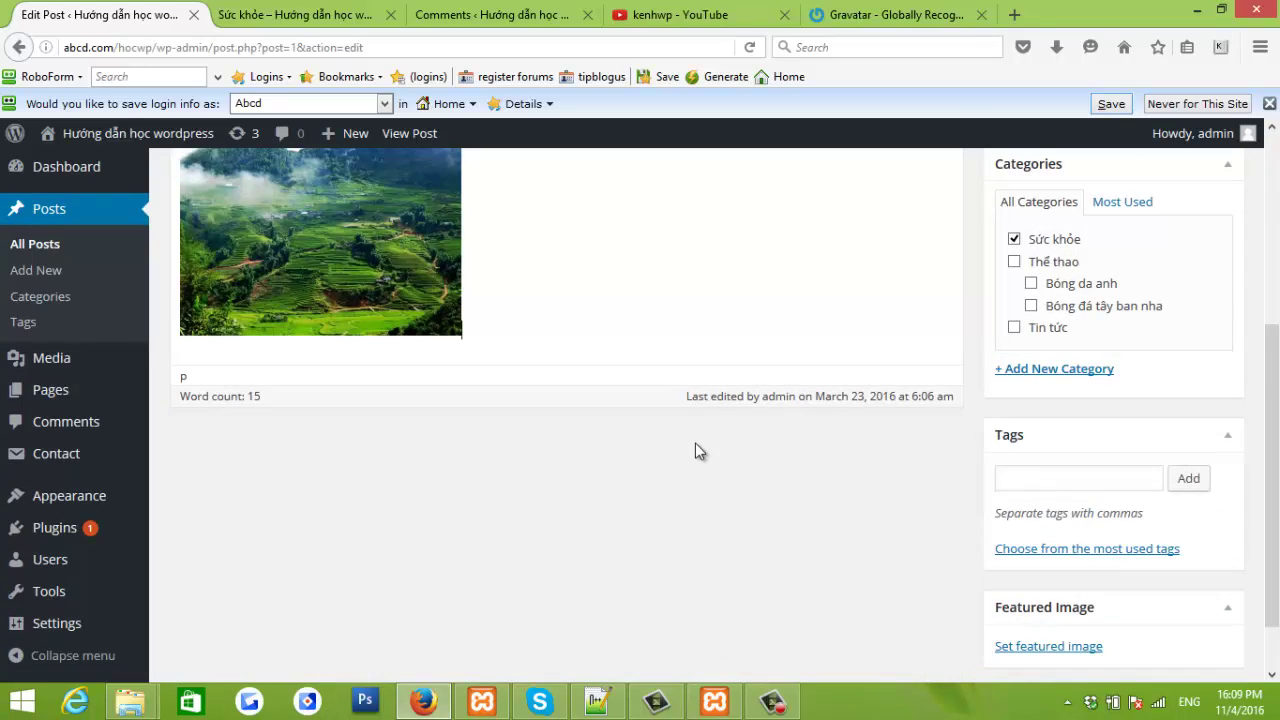
scroll(697, 443, up, 2)
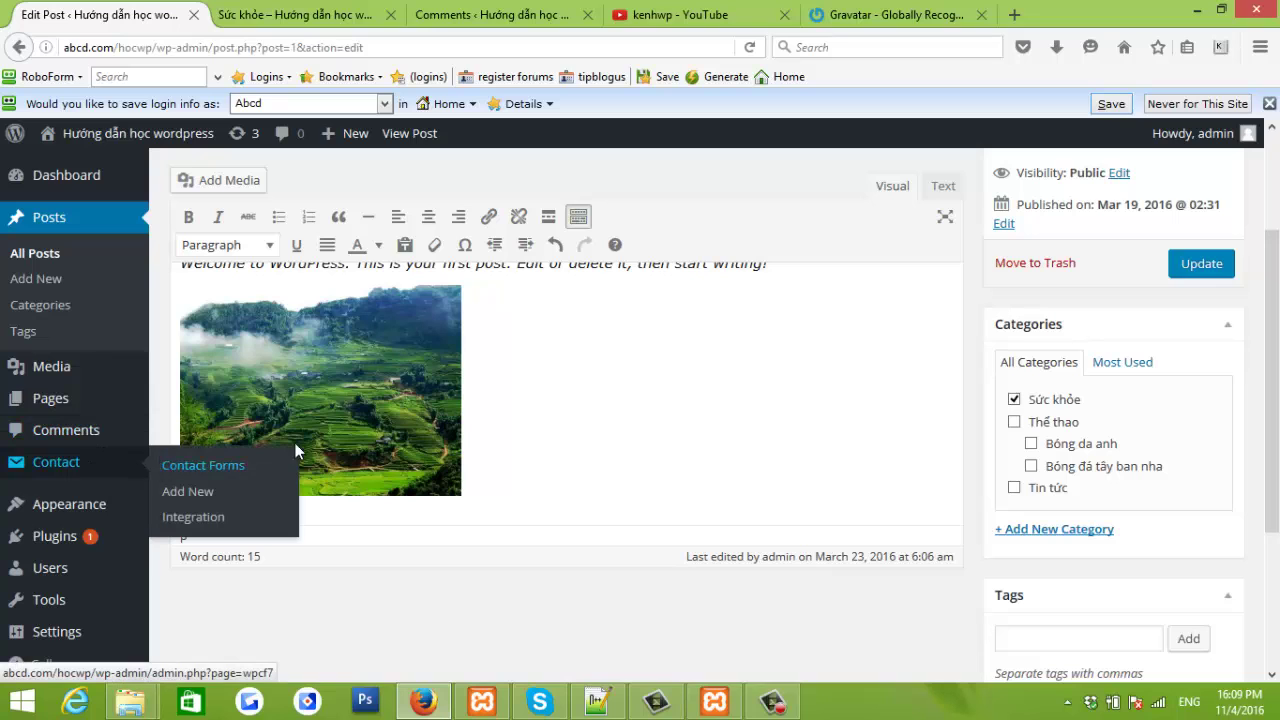
scroll(550, 438, up, 3)
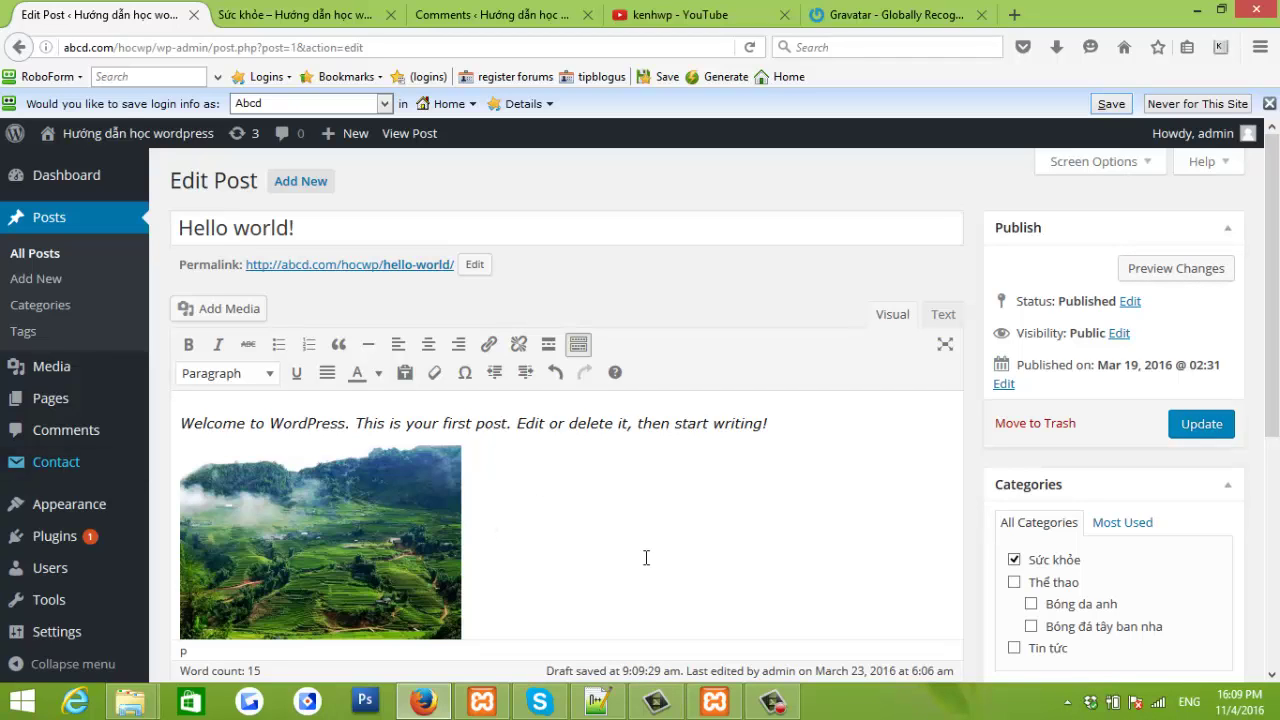
click(776, 702)
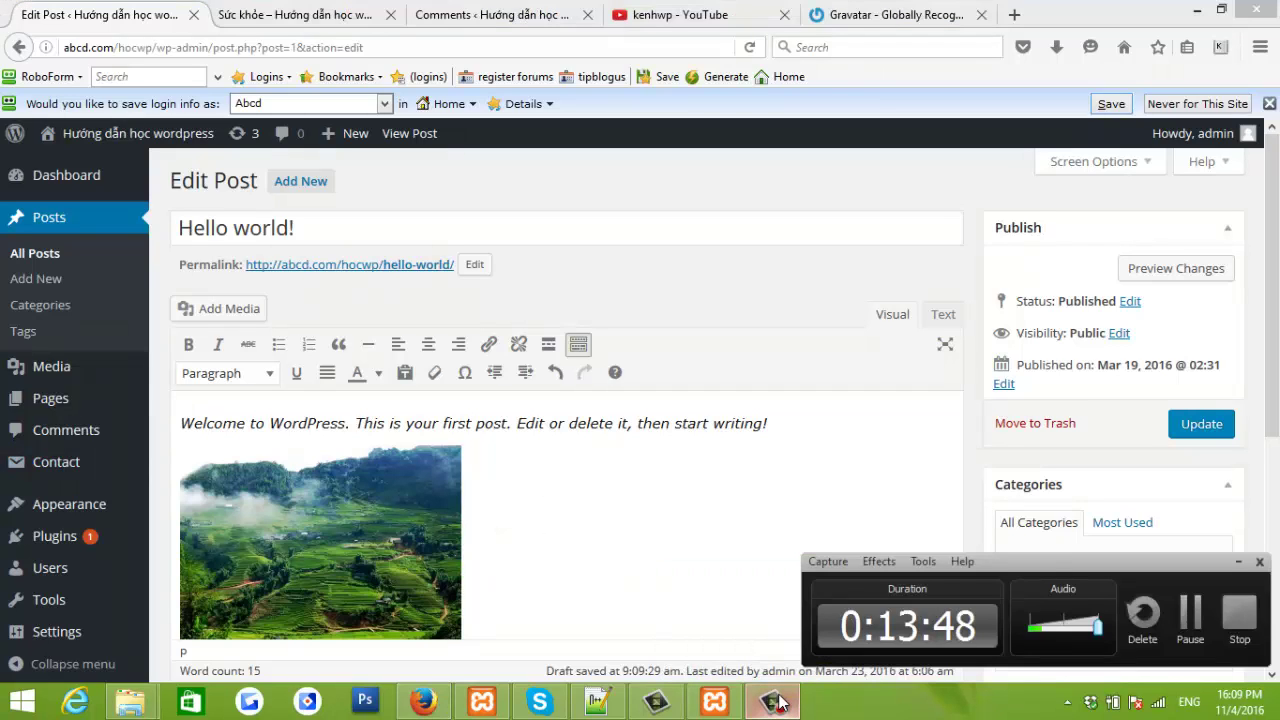
click(779, 702)
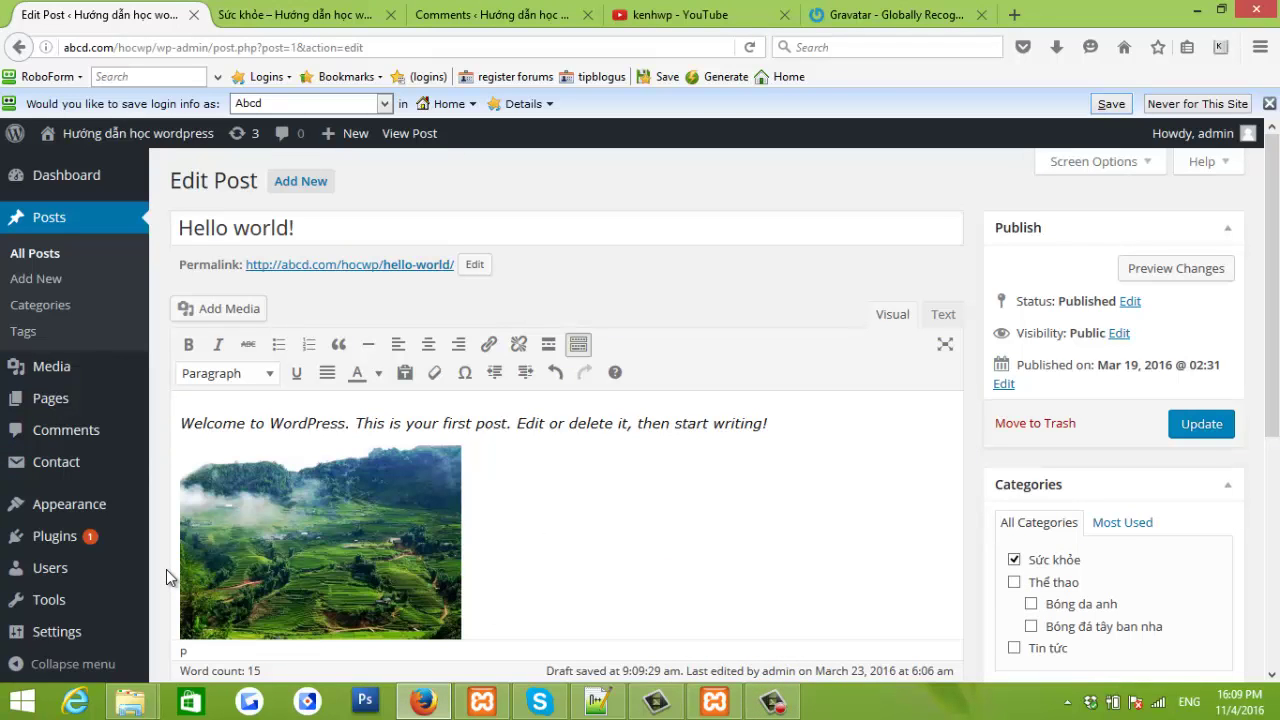
scroll(166, 568, down, 2)
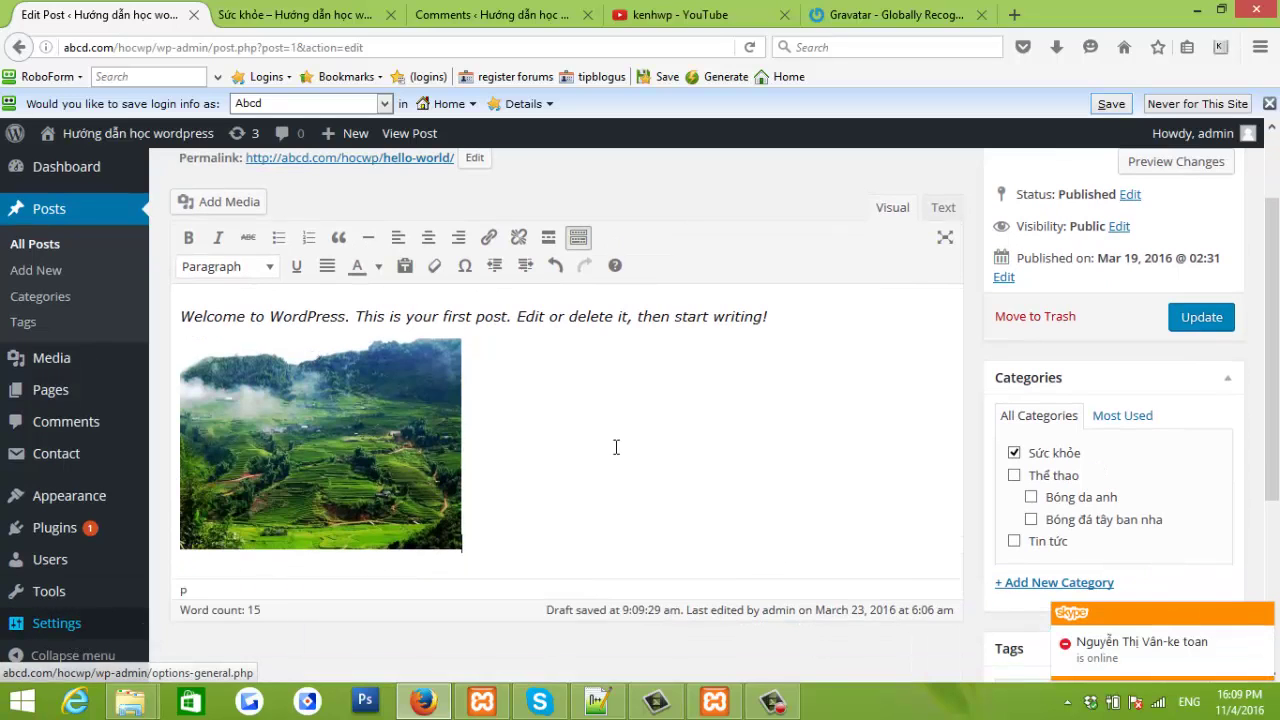
scroll(616, 447, up, 2)
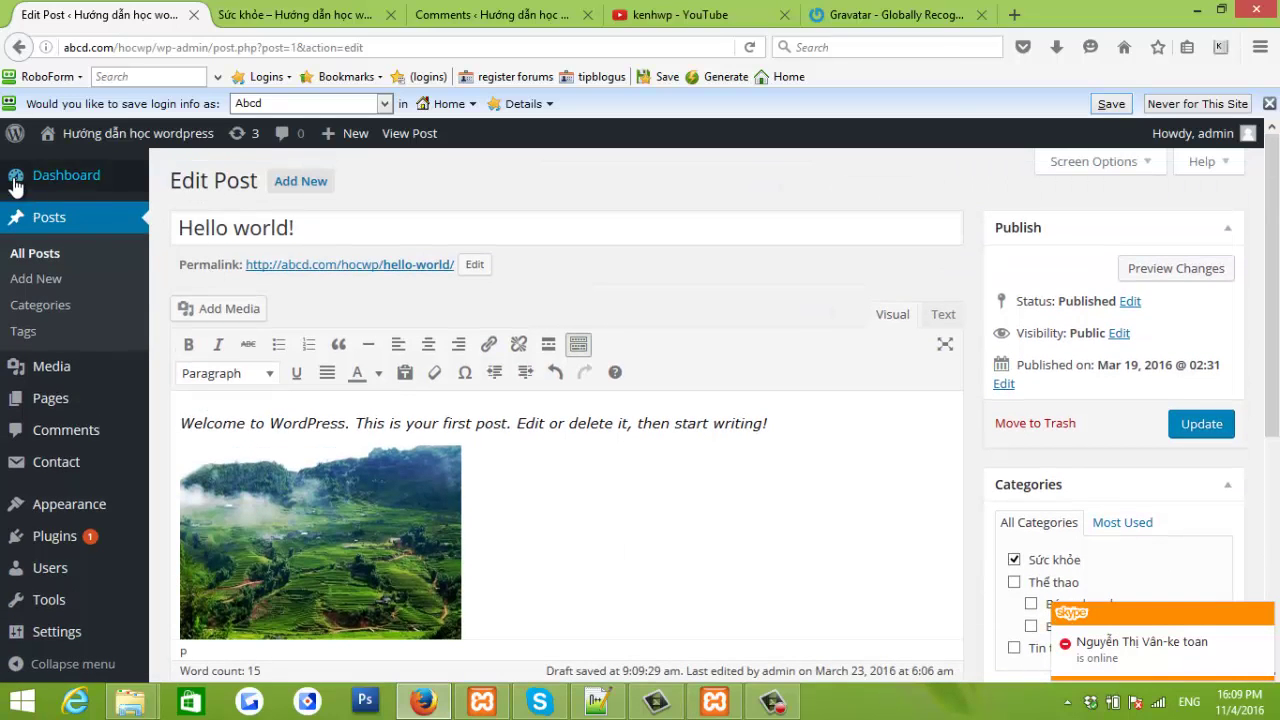
Open the dashboard's home page and look over its At a Glance, Activity, Comments and WordPress News sections
mouse_move(107, 183)
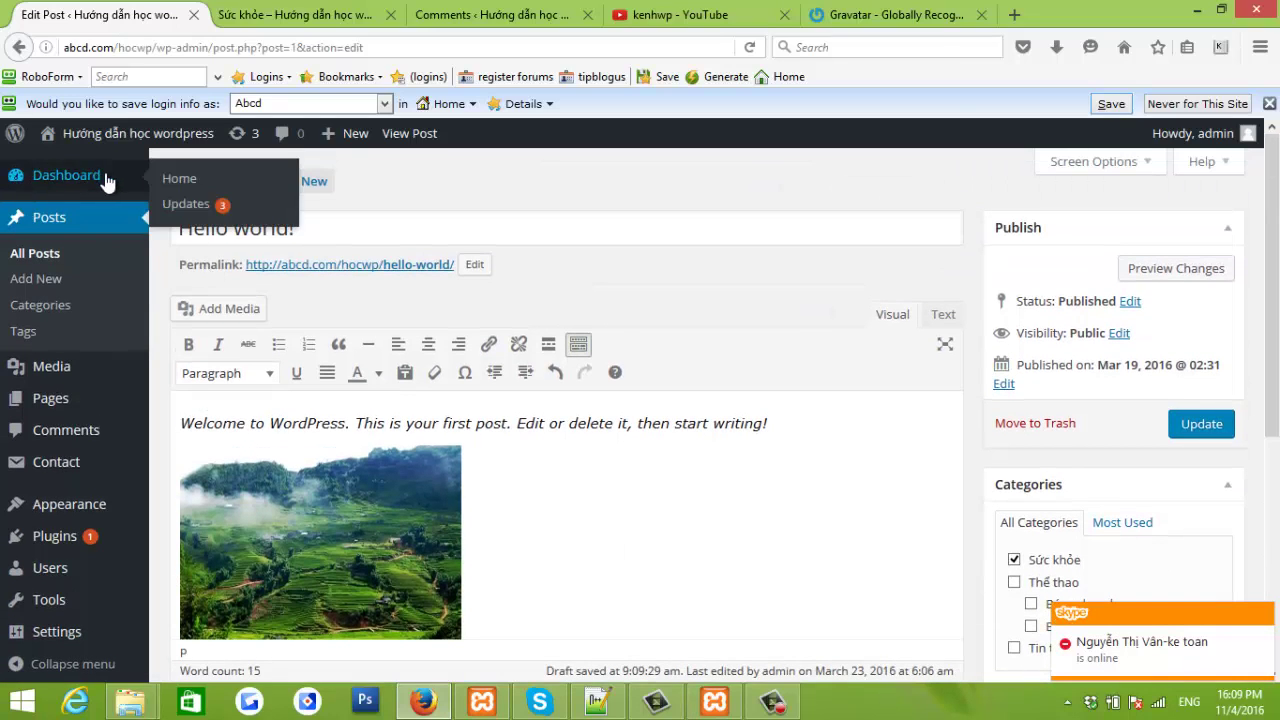
click(177, 180)
click(728, 364)
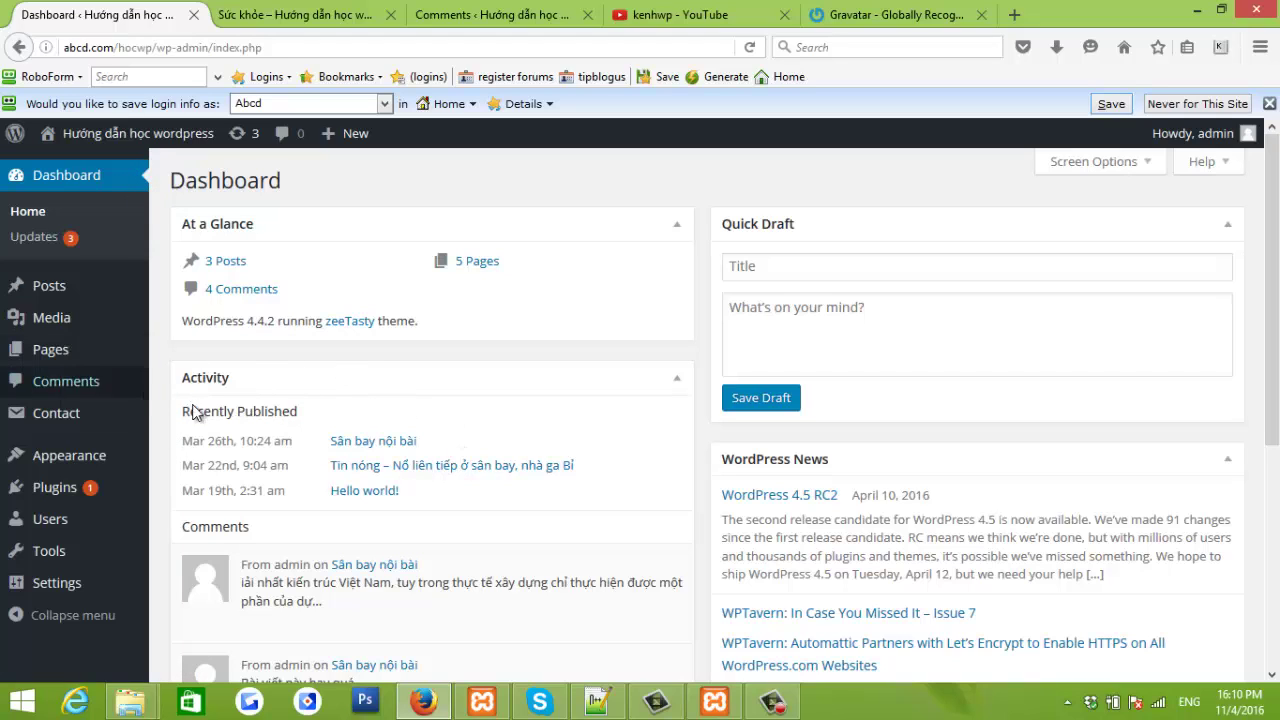
scroll(150, 655, down, 5)
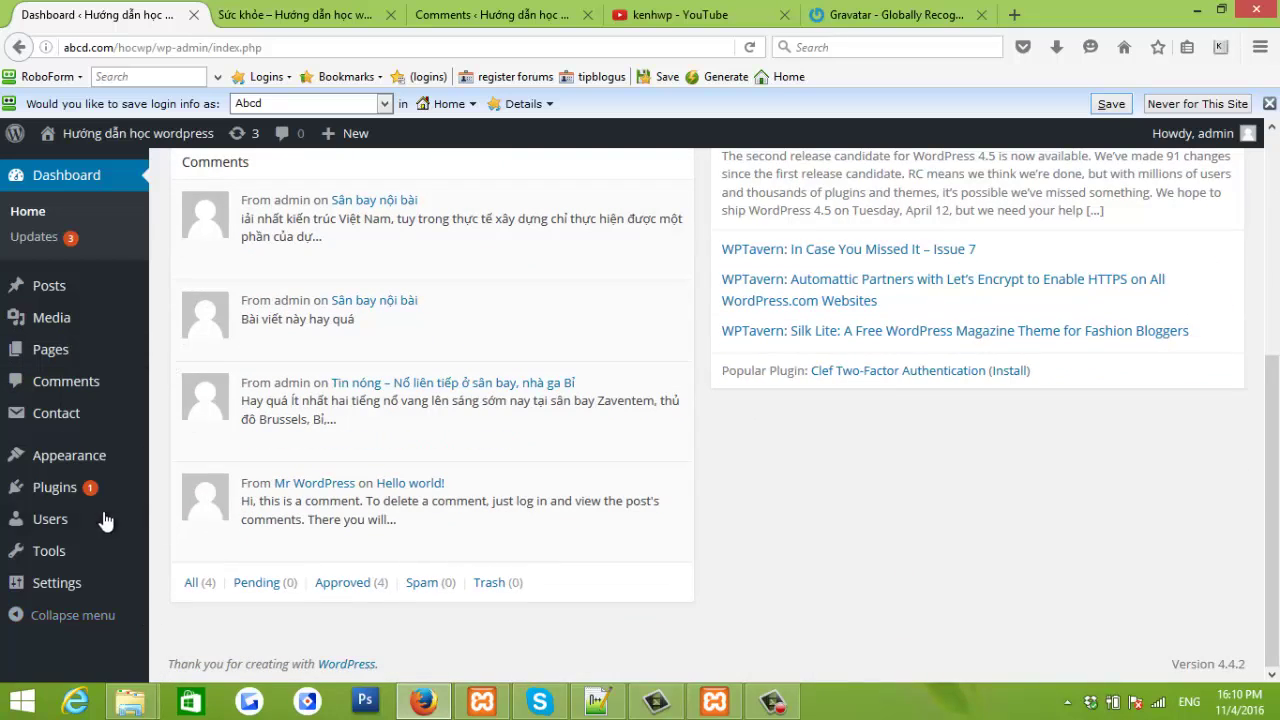
mouse_move(125, 517)
scroll(166, 394, up, 5)
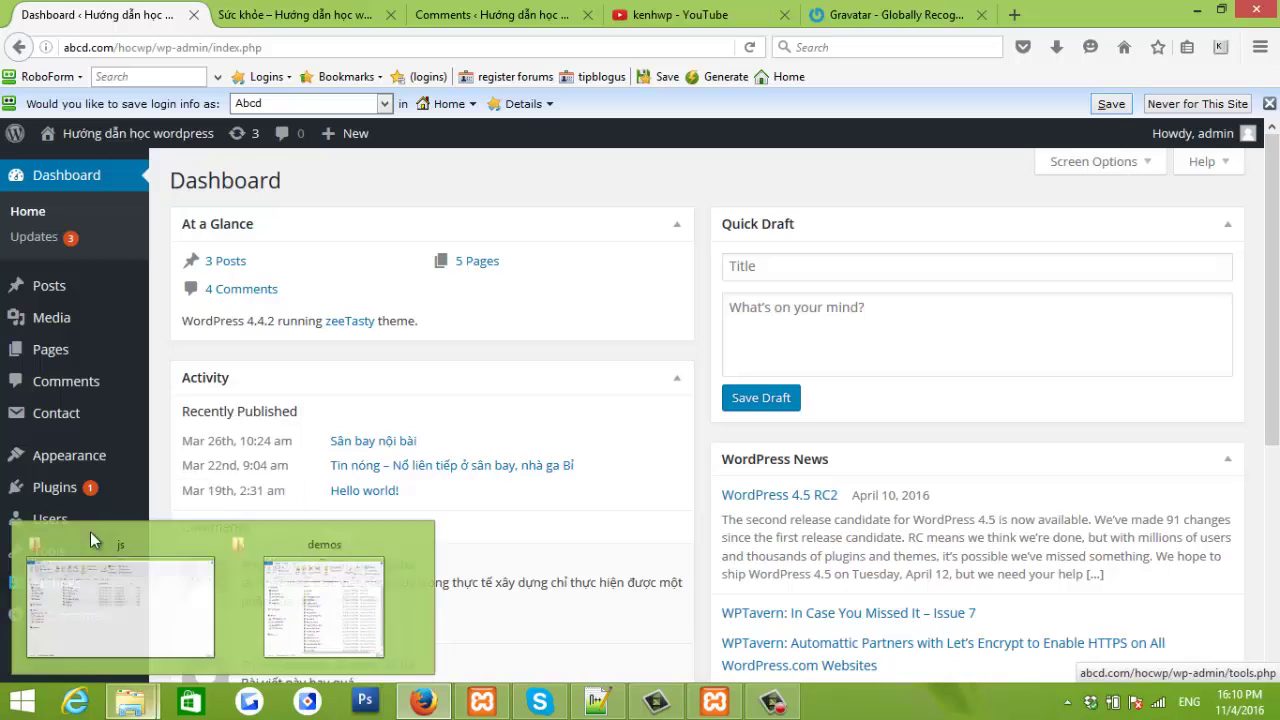
mouse_move(179, 365)
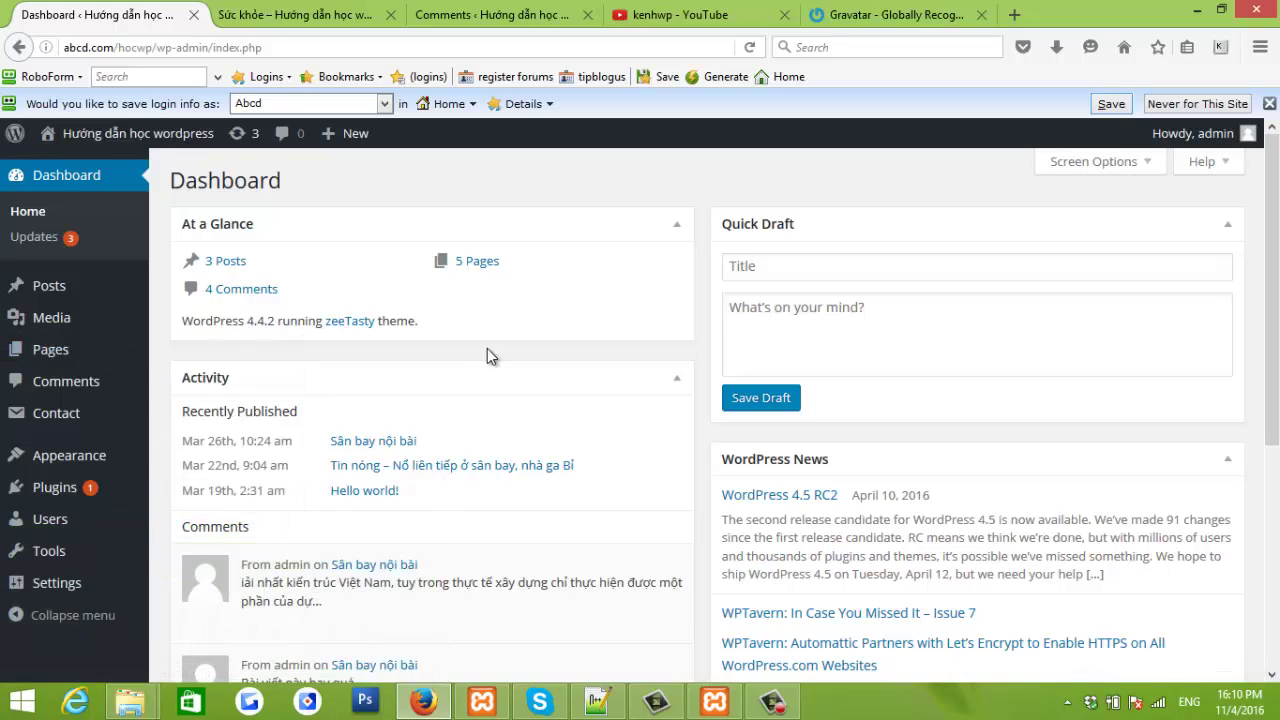